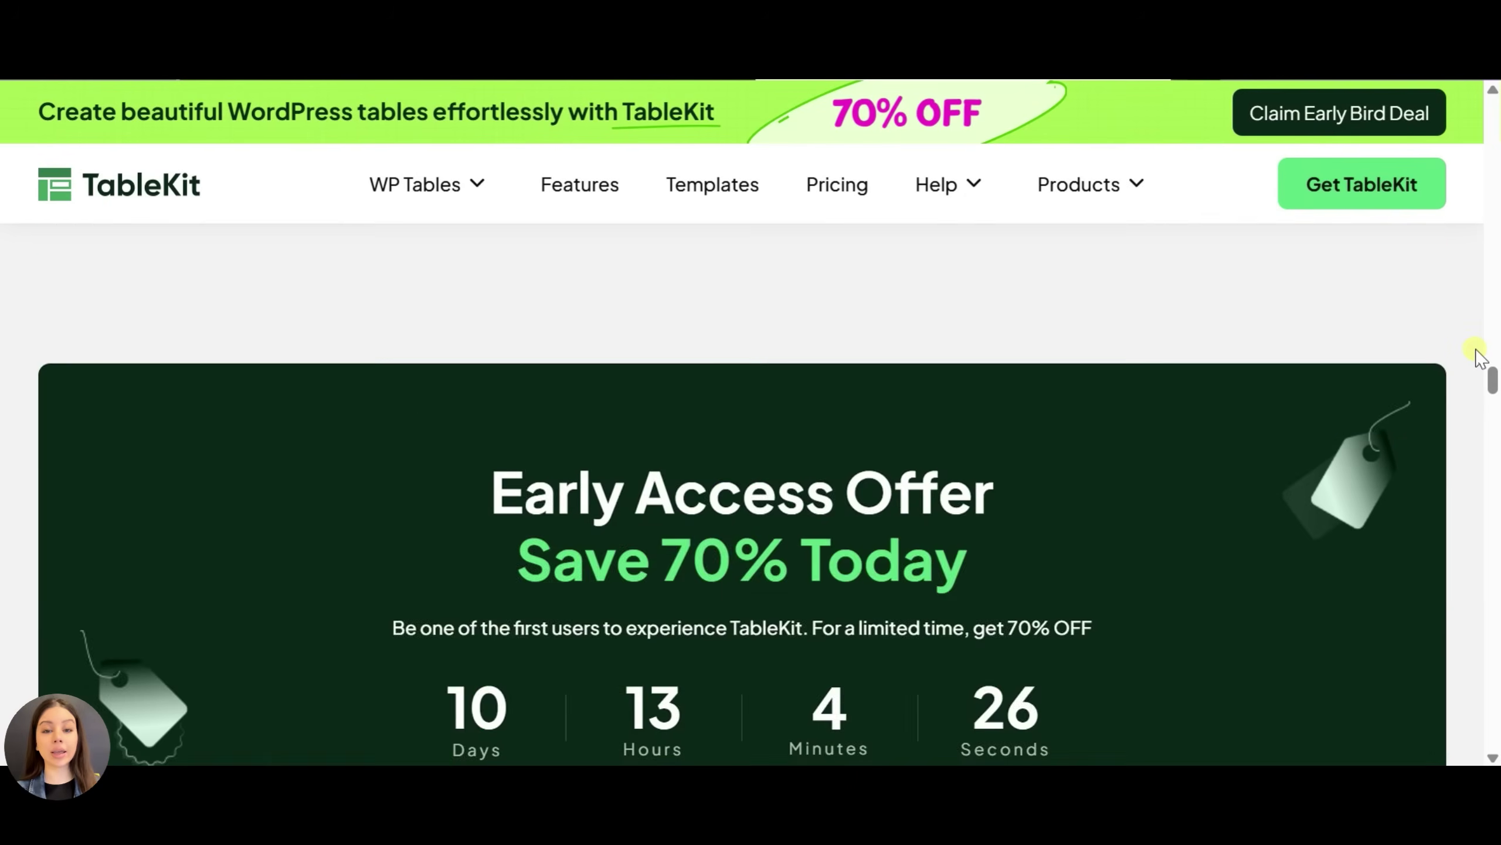
Examine the WooCommerce Product Table example among the ready-made templates on the TableKit site
scroll(1480, 358, down, 10)
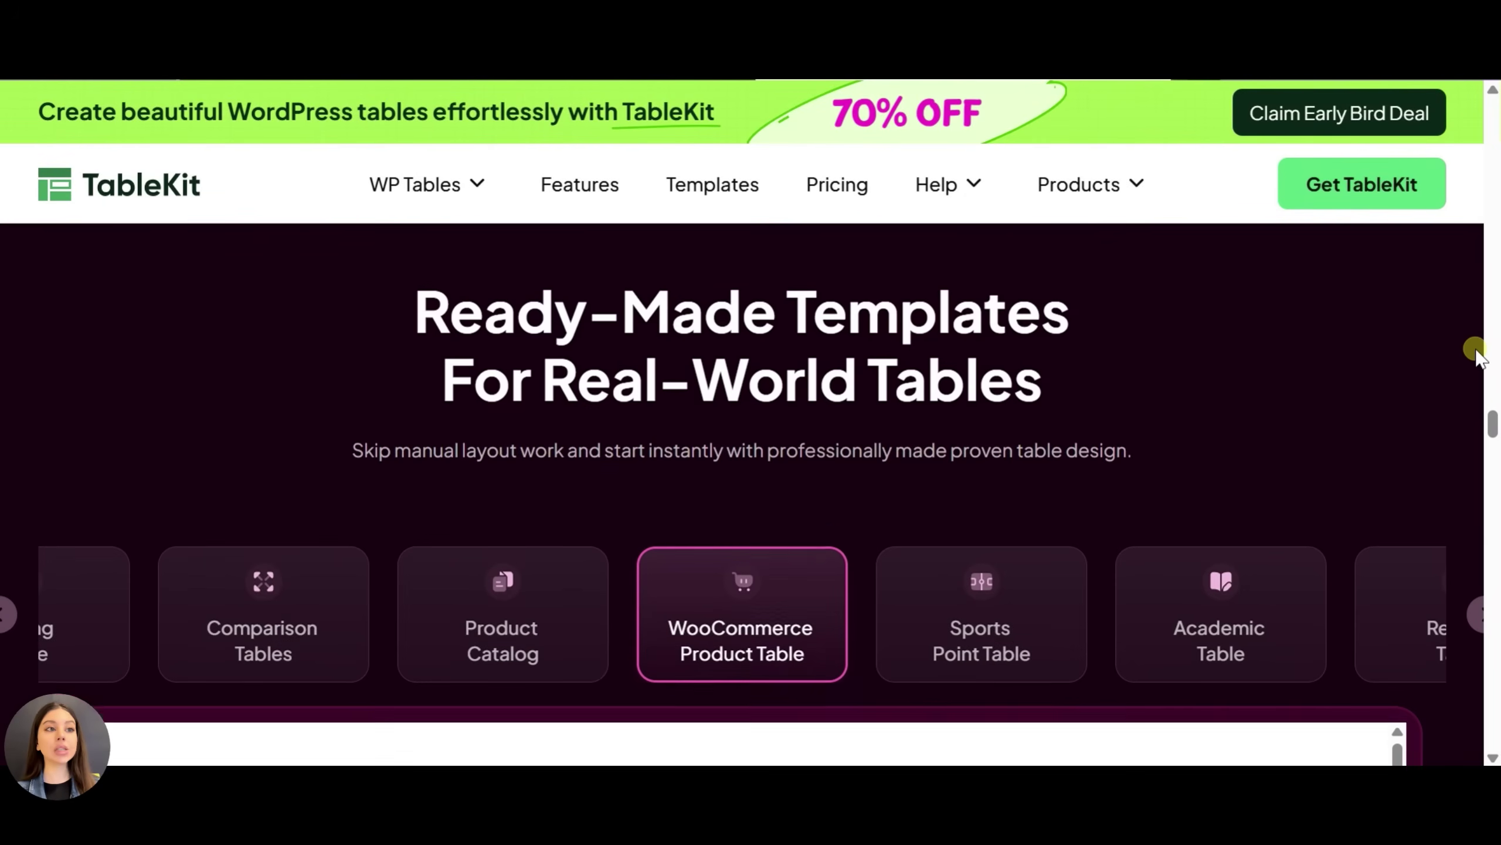
scroll(1384, 507, down, 3)
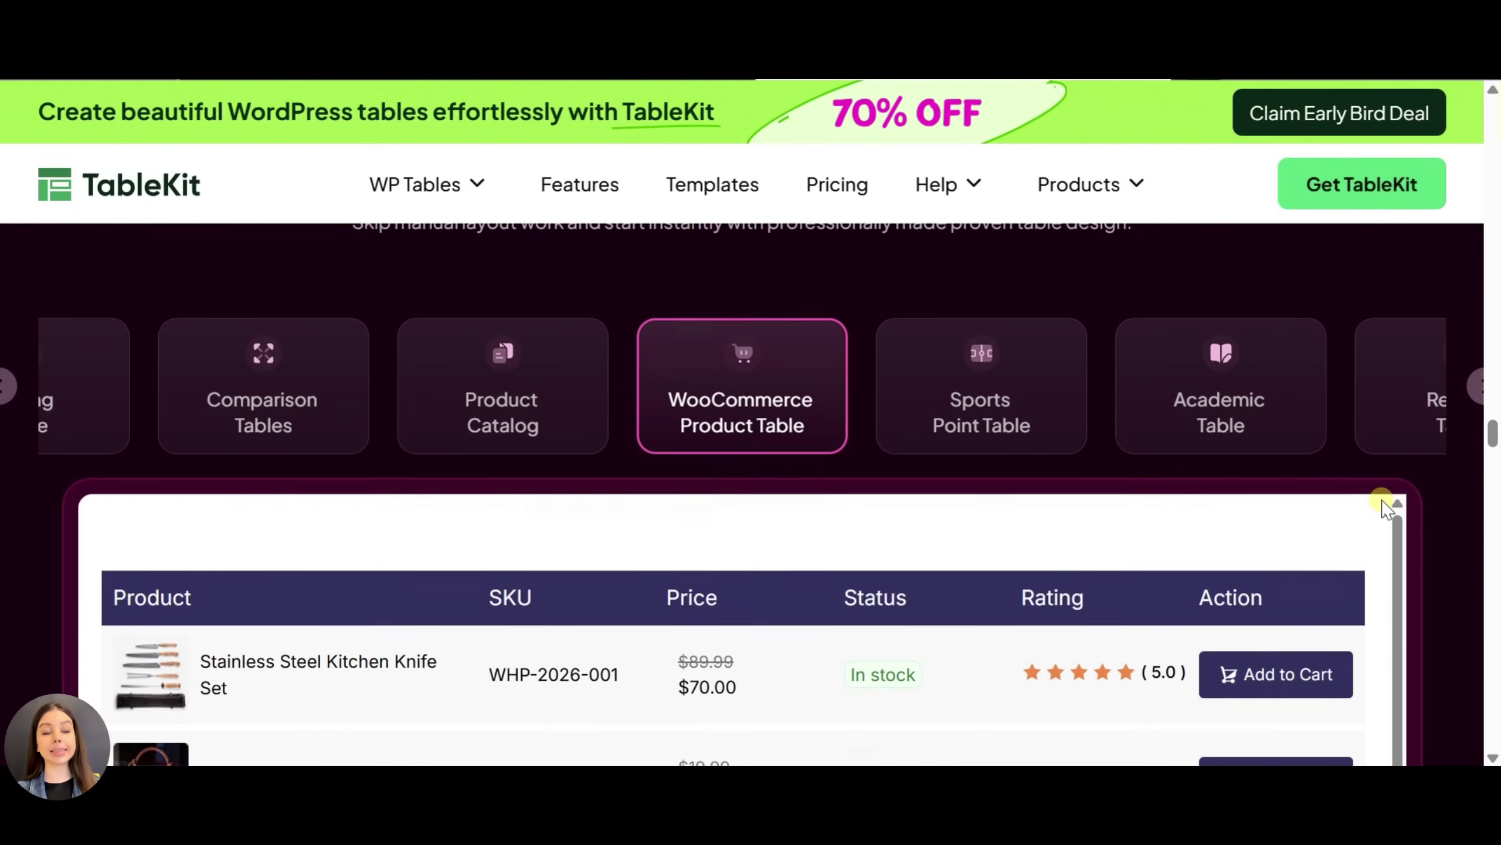
scroll(1384, 506, down, 3)
scroll(1458, 615, down, 5)
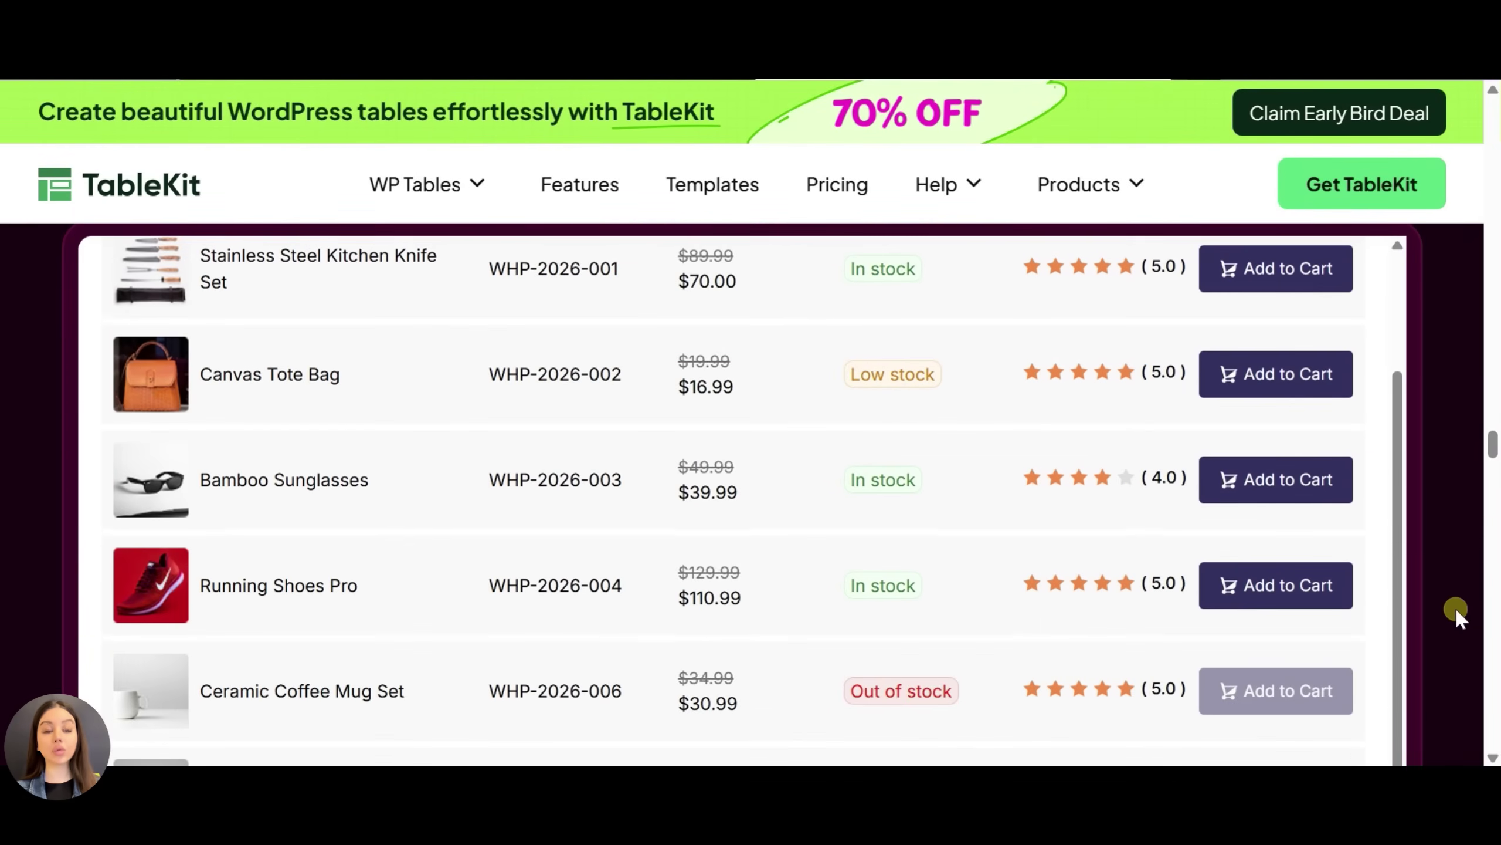
Preview the Academic Table example in the ready-made templates and look through its timetable rows
scroll(1456, 609, up, 4)
click(1237, 283)
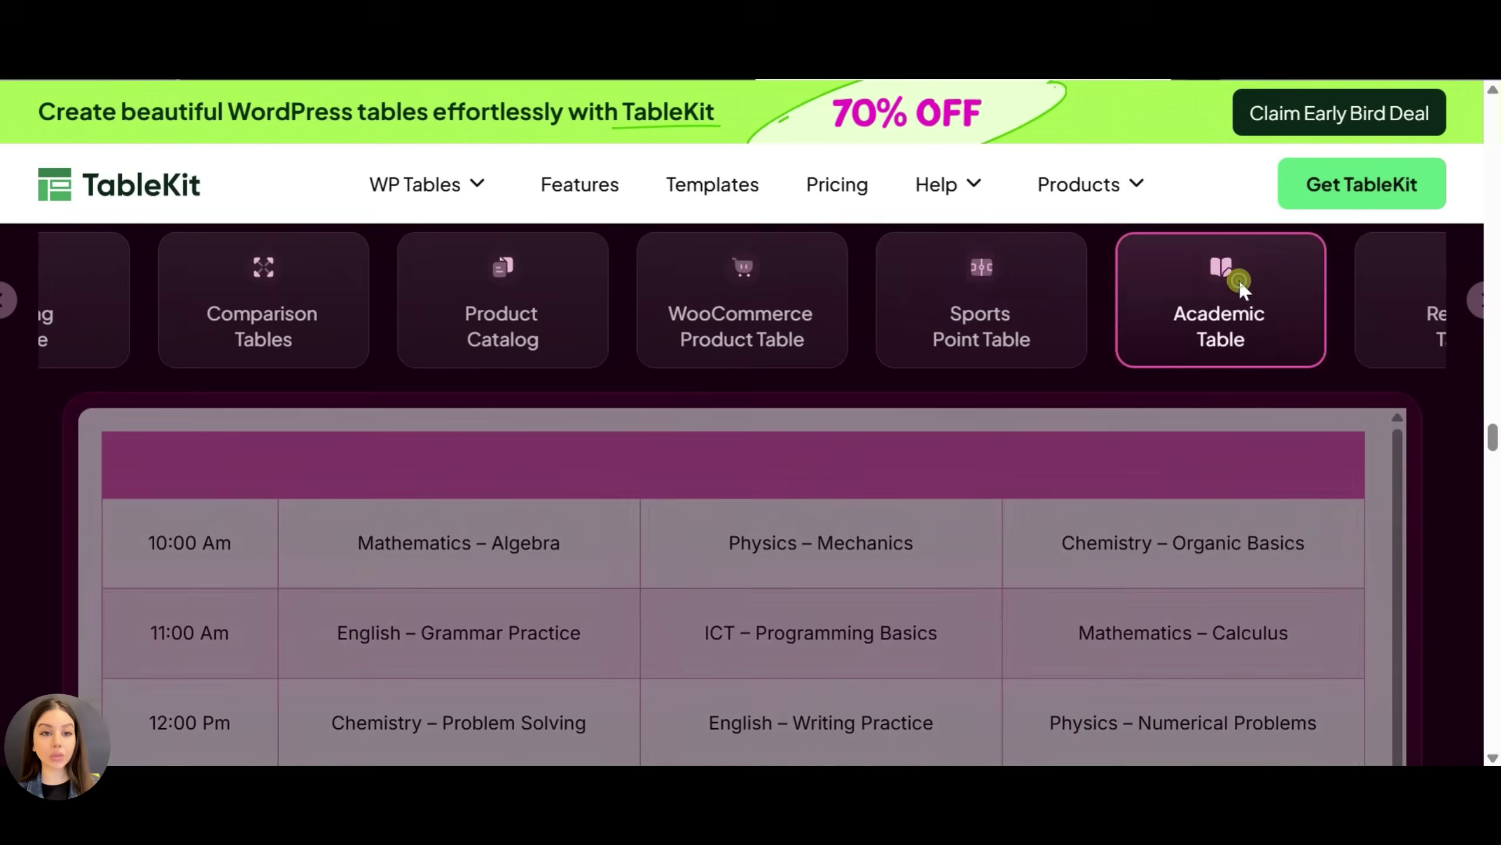
scroll(1432, 603, down, 2)
scroll(1263, 580, down, 6)
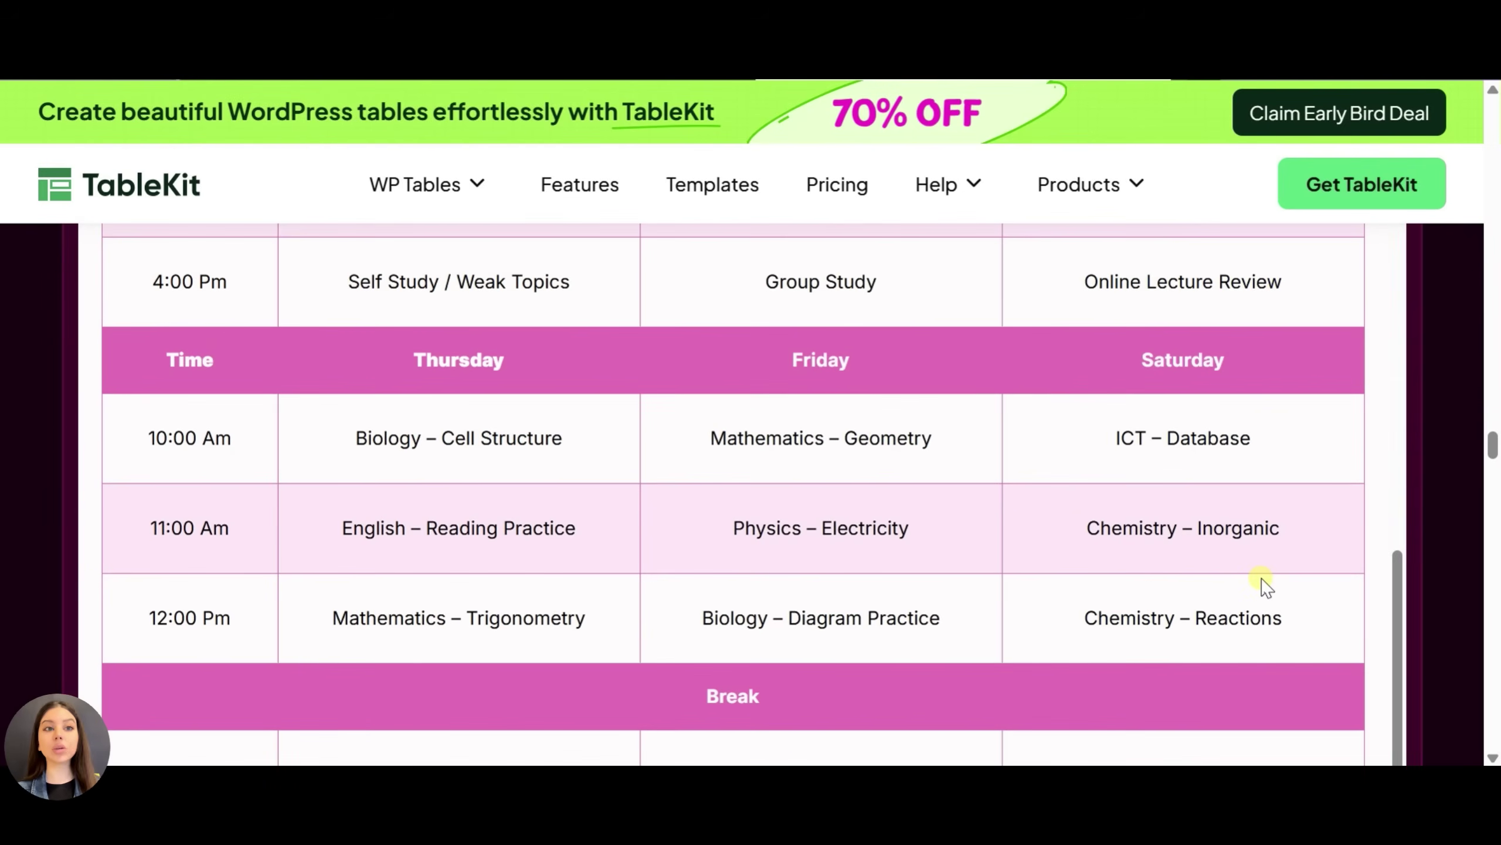
Preview the Review Table example in the ready-made templates and look through its rows
scroll(1436, 449, up, 2)
click(1180, 335)
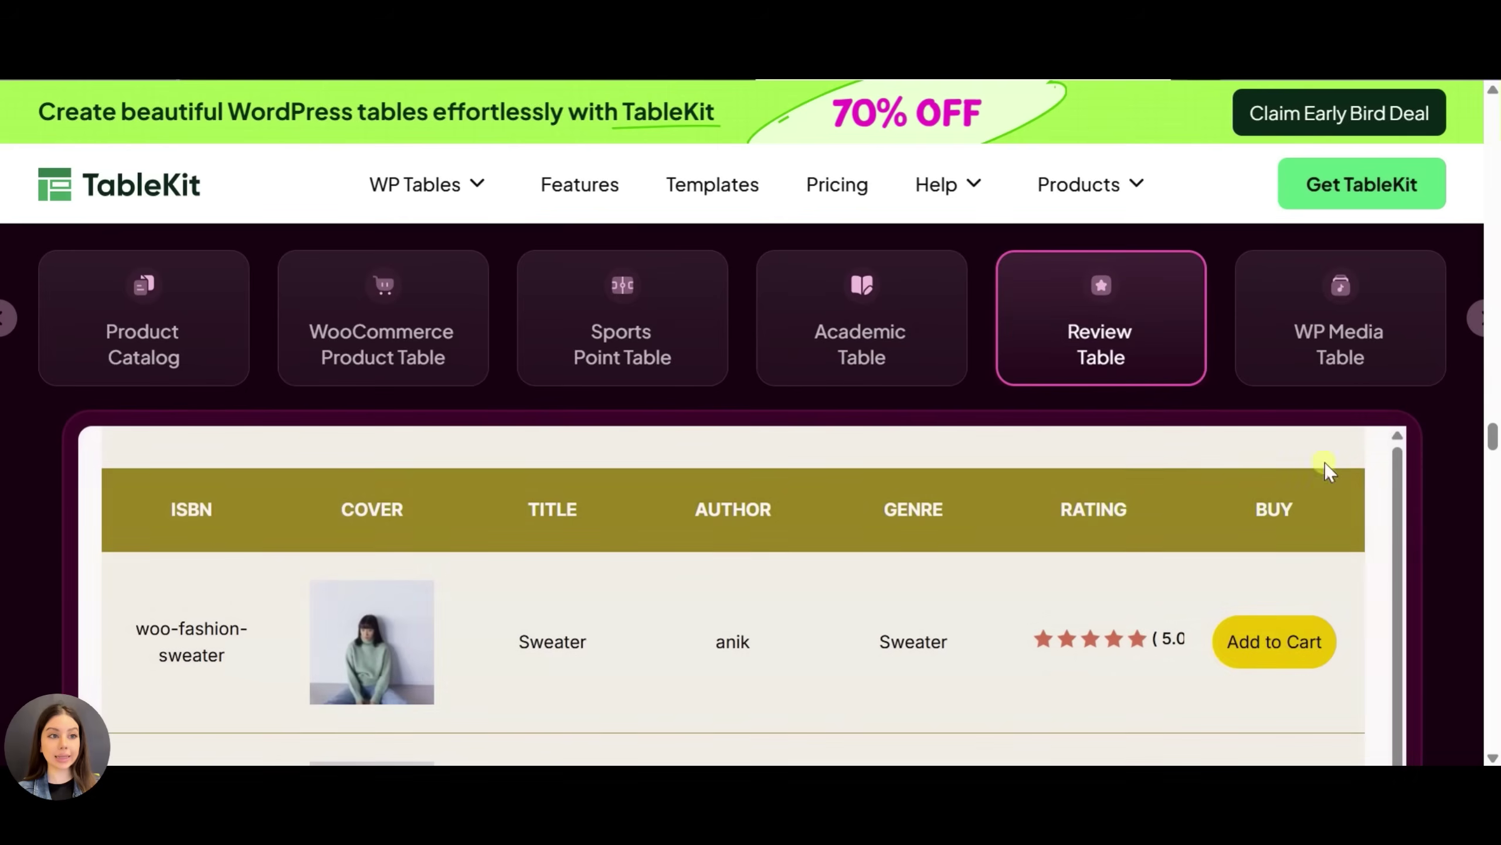
scroll(1438, 568, down, 2)
scroll(1435, 564, down, 3)
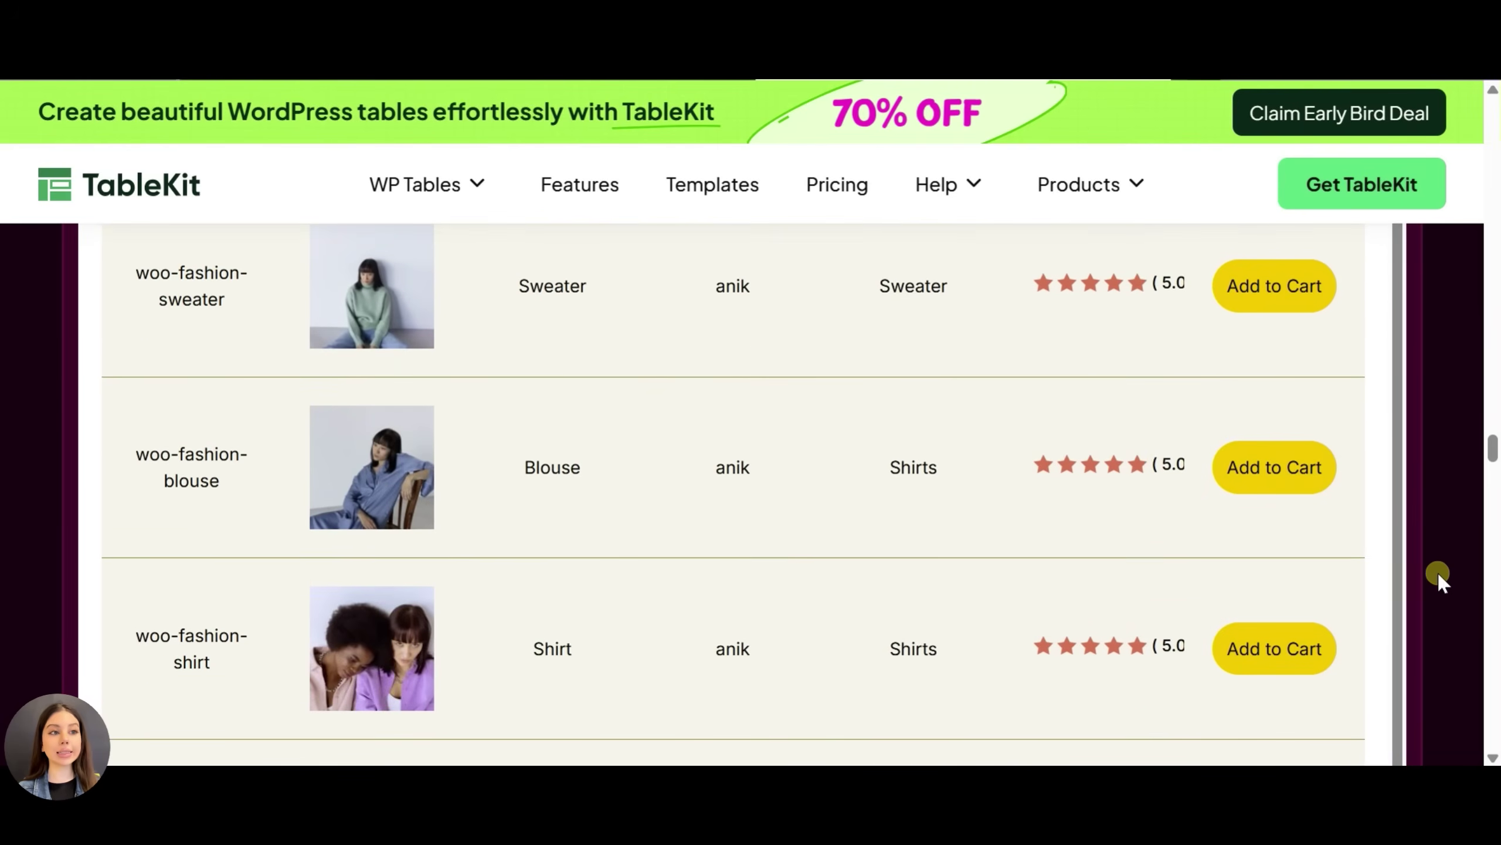
Examine the WooCommerce Product Table section and the overview of further TableKit features on the page
scroll(1442, 572, down, 5)
scroll(1448, 583, down, 10)
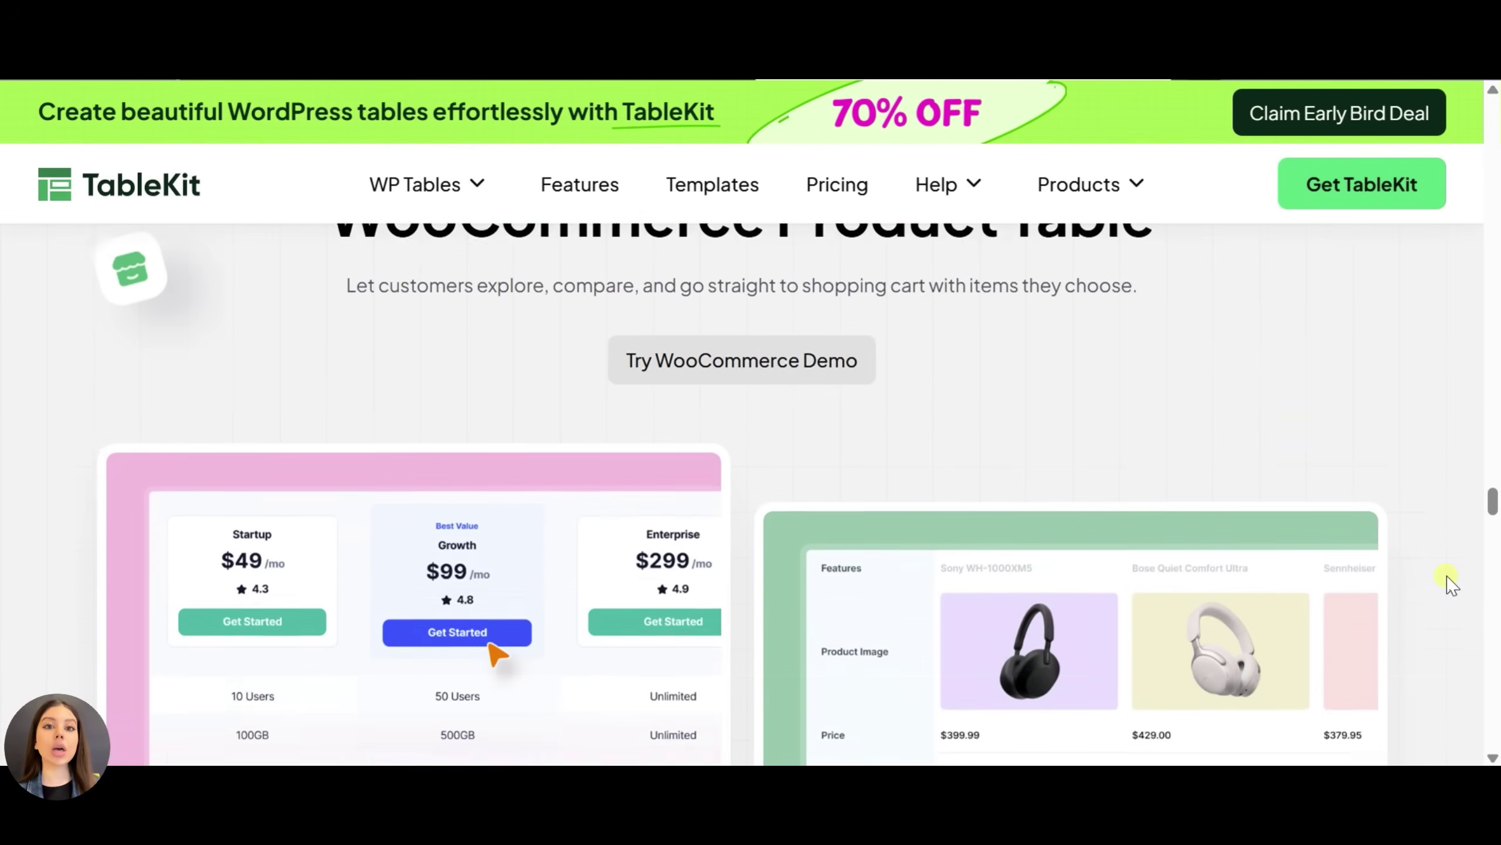
scroll(1451, 582, down, 15)
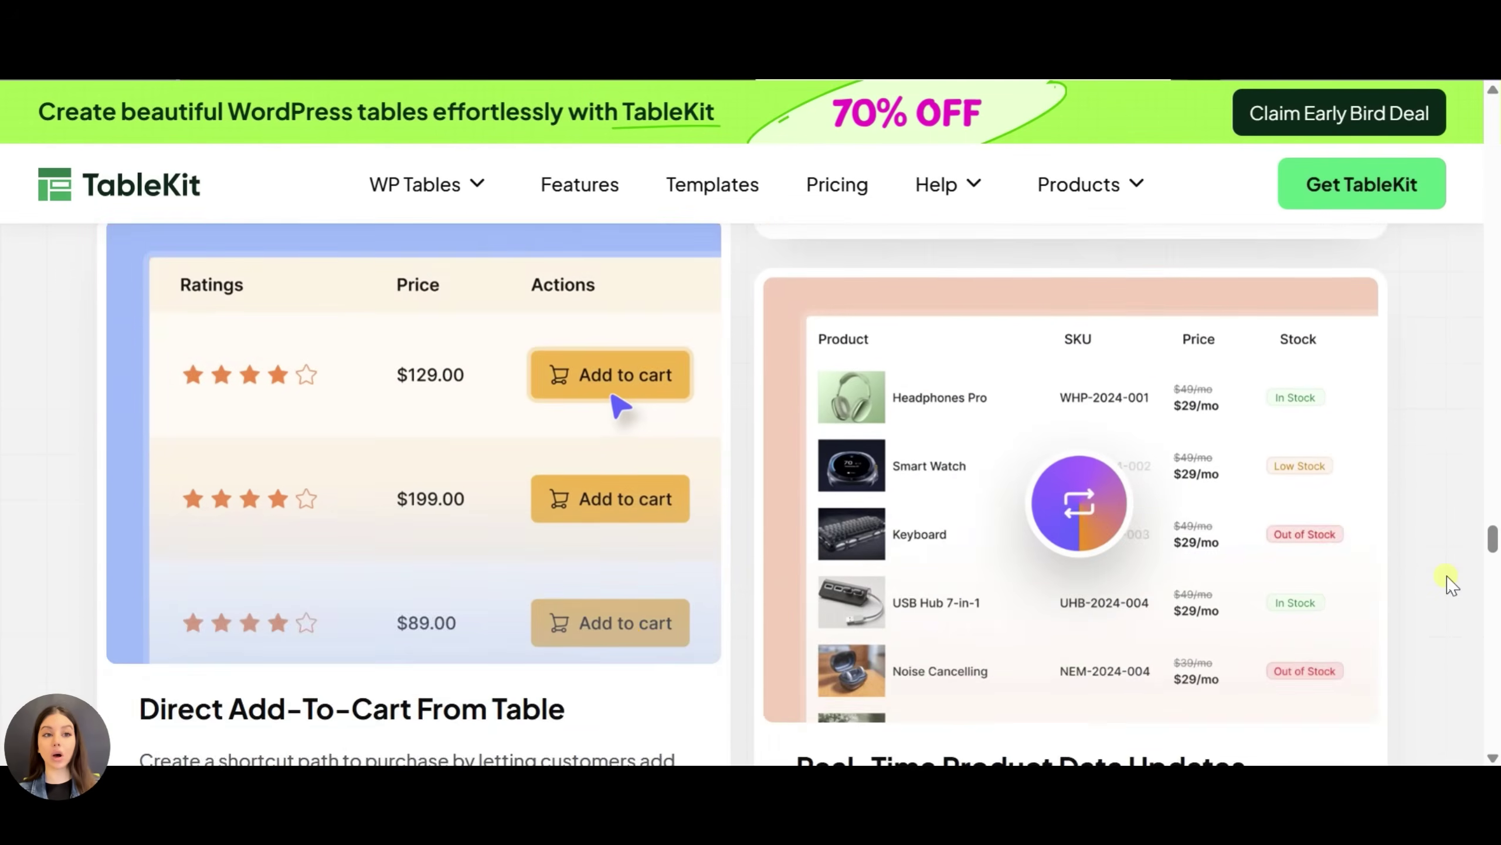
scroll(1450, 583, down, 15)
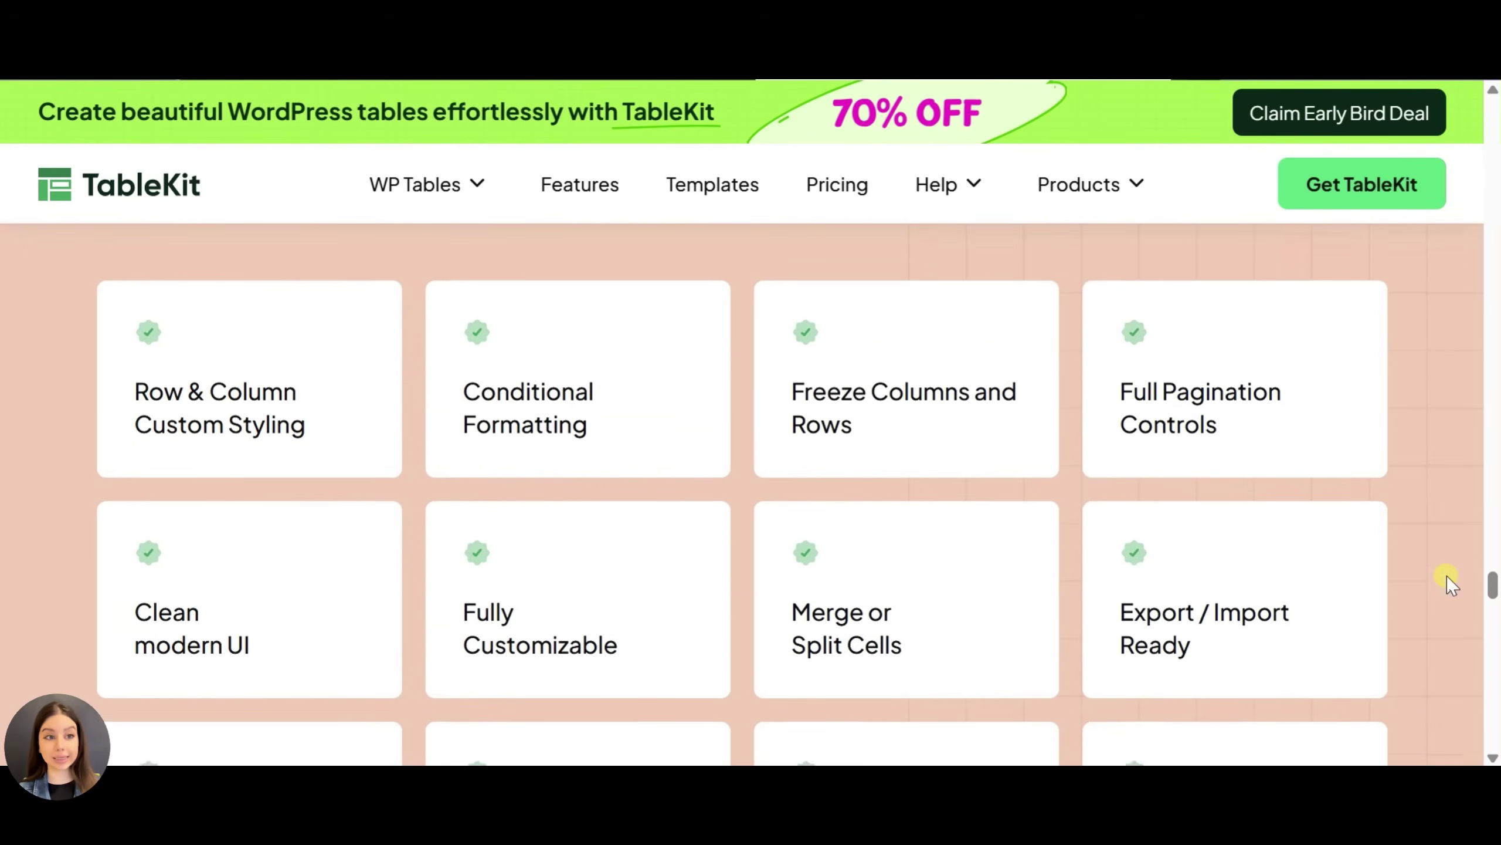
scroll(1449, 576, down, 12)
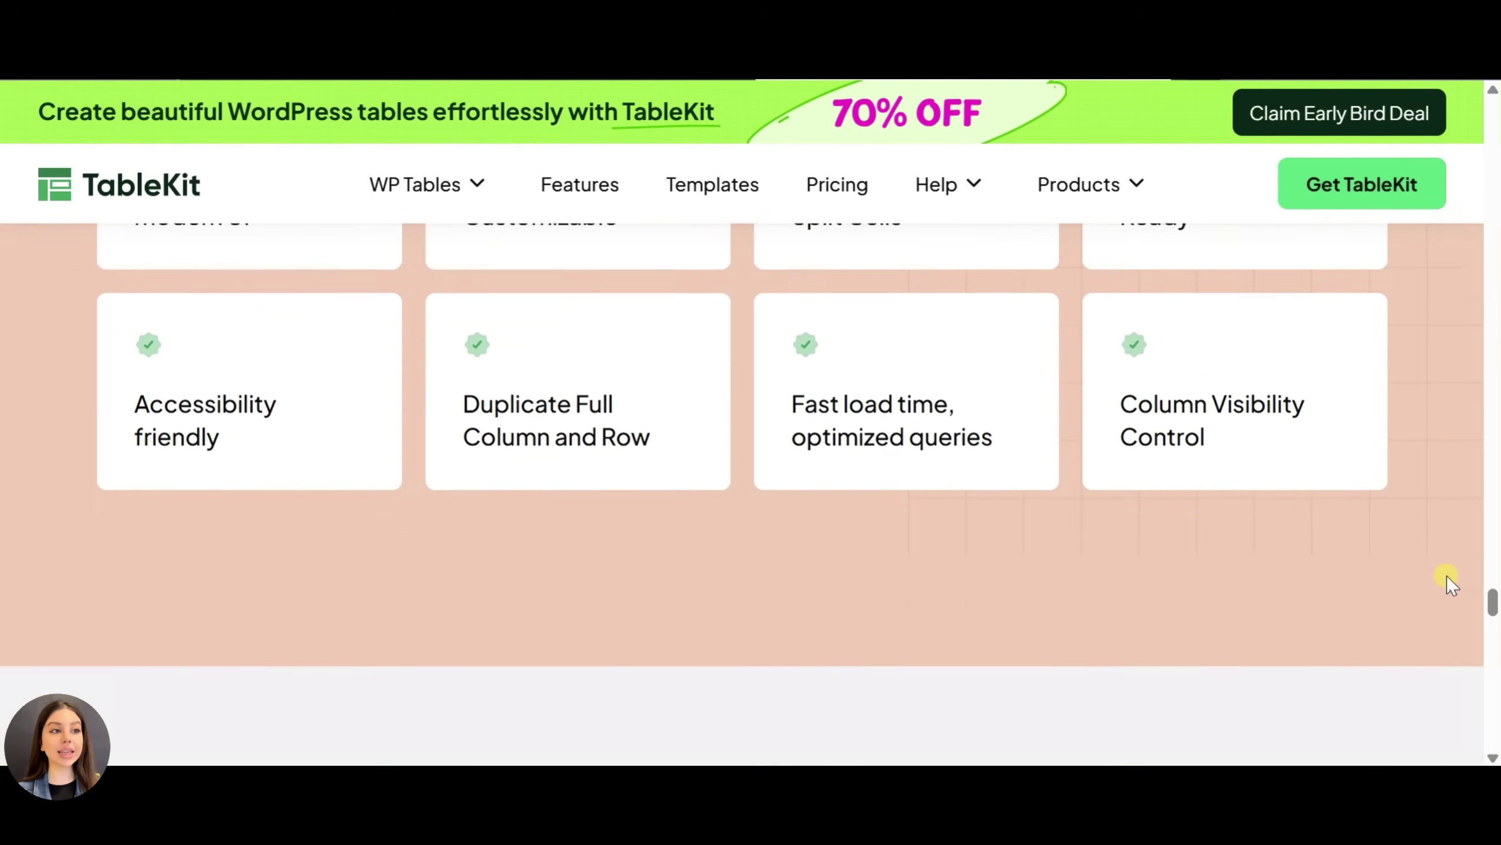
scroll(1448, 580, down, 10)
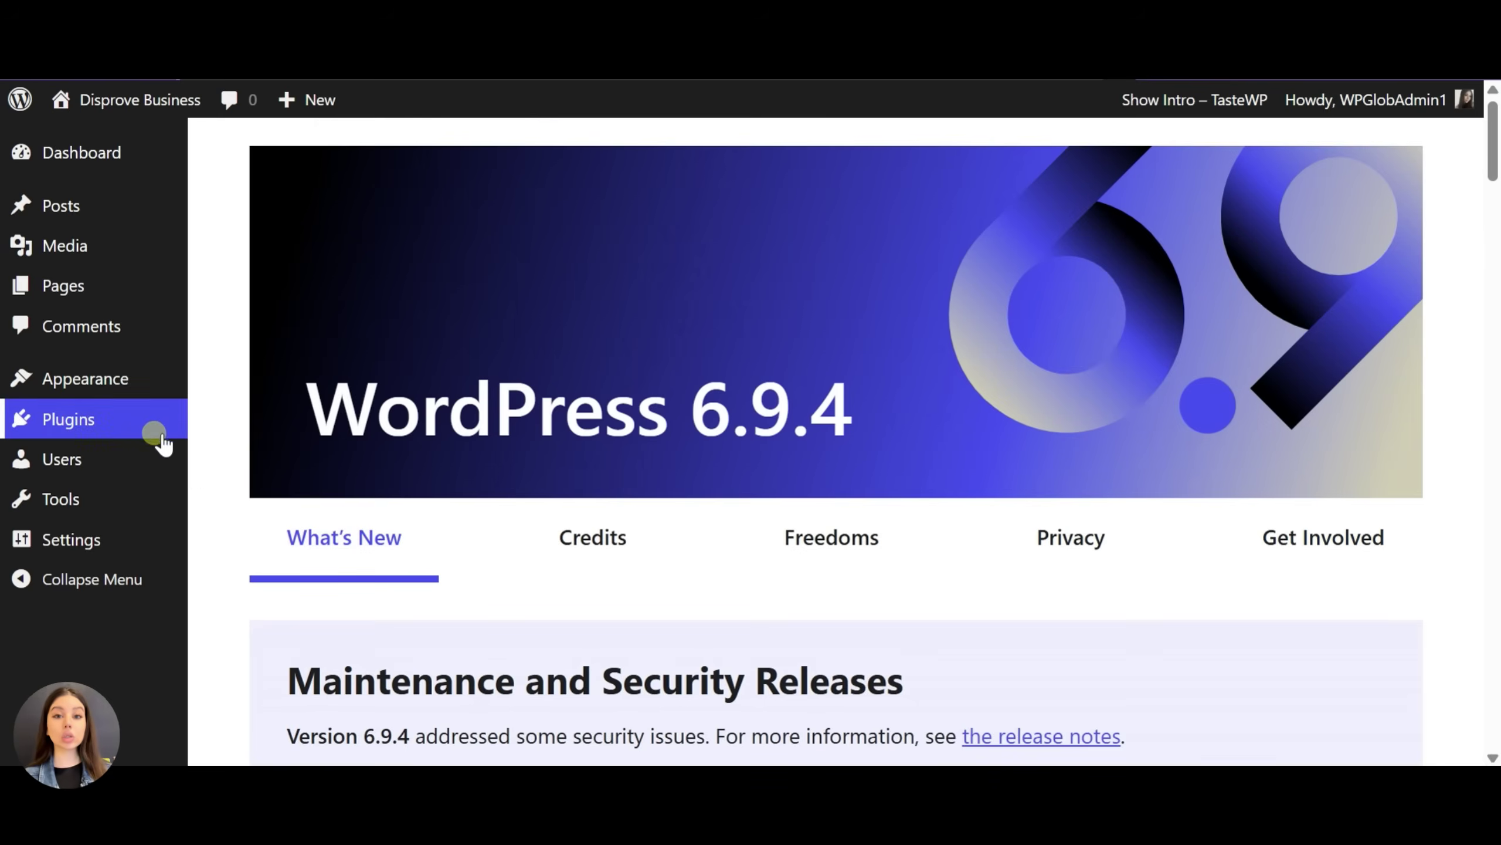
Search the WordPress plugin directory for "tablekit" and install TableKit: Table Builder Blocks for Gutenberg
click(161, 440)
click(390, 183)
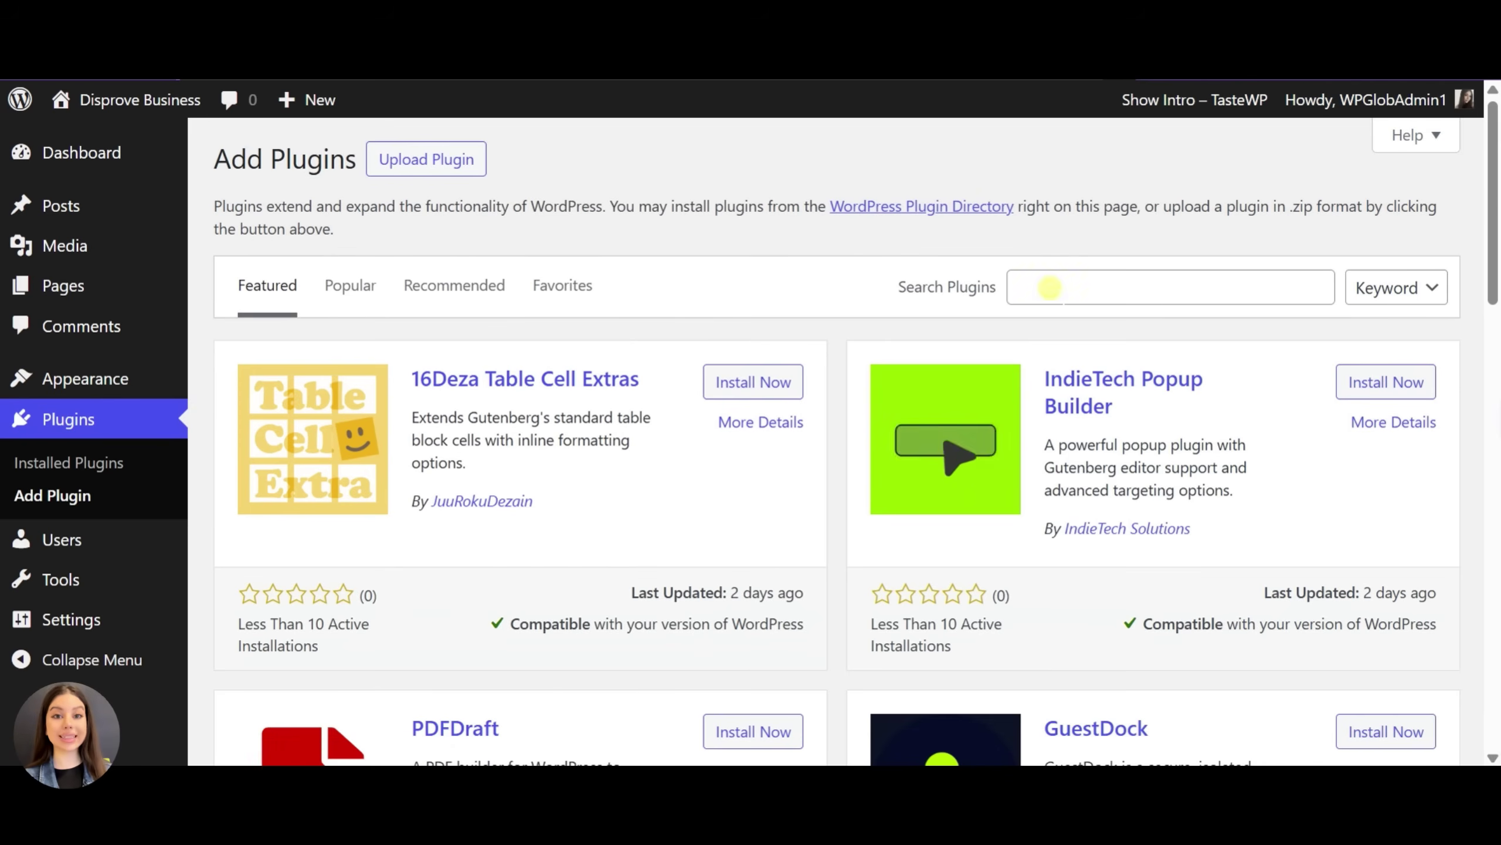
click(1049, 288)
text(tablekit)
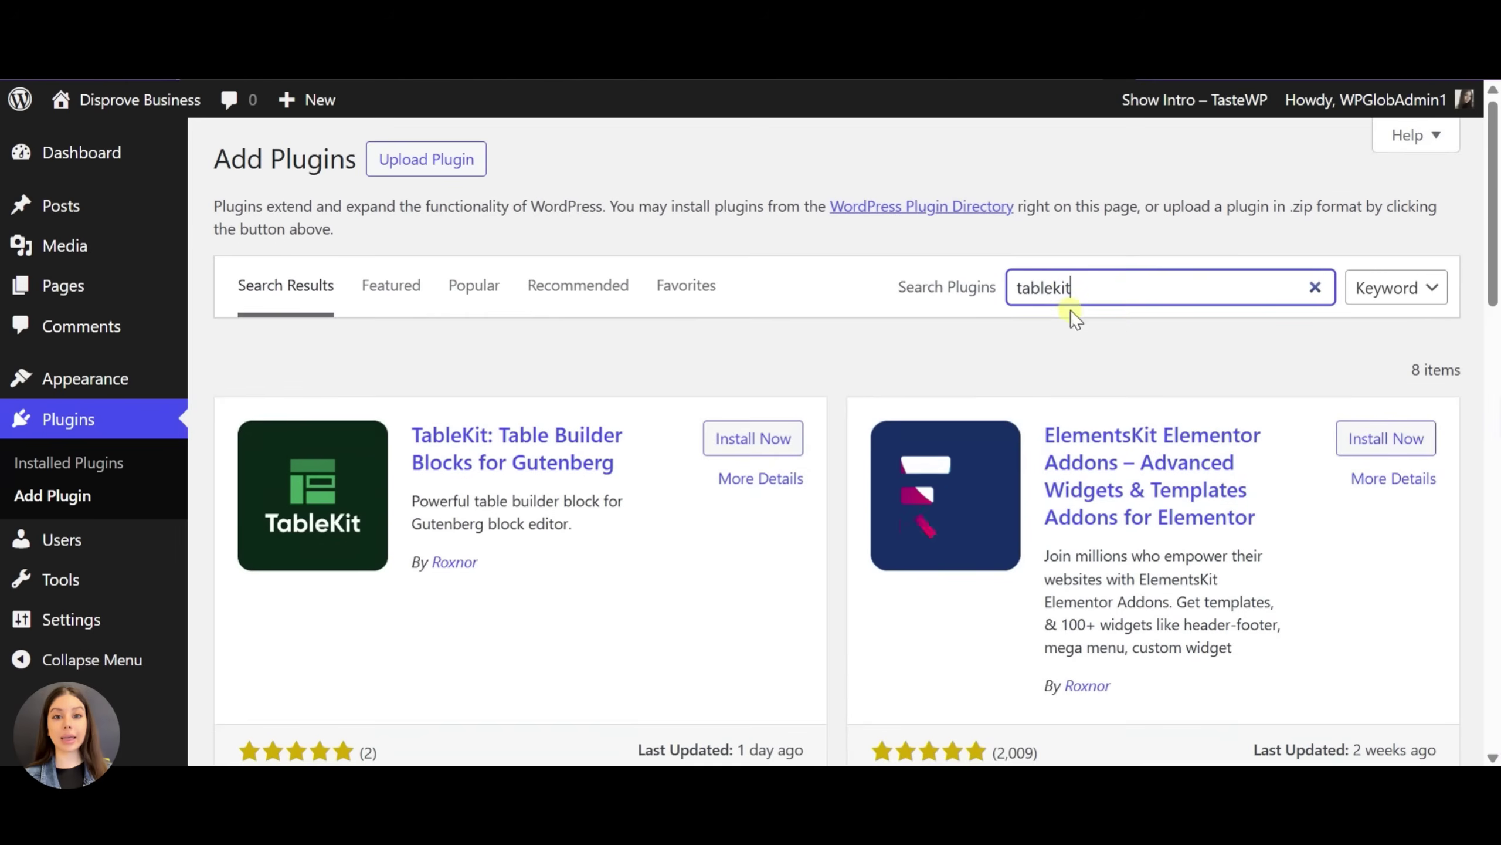
scroll(609, 467, down, 1)
click(736, 381)
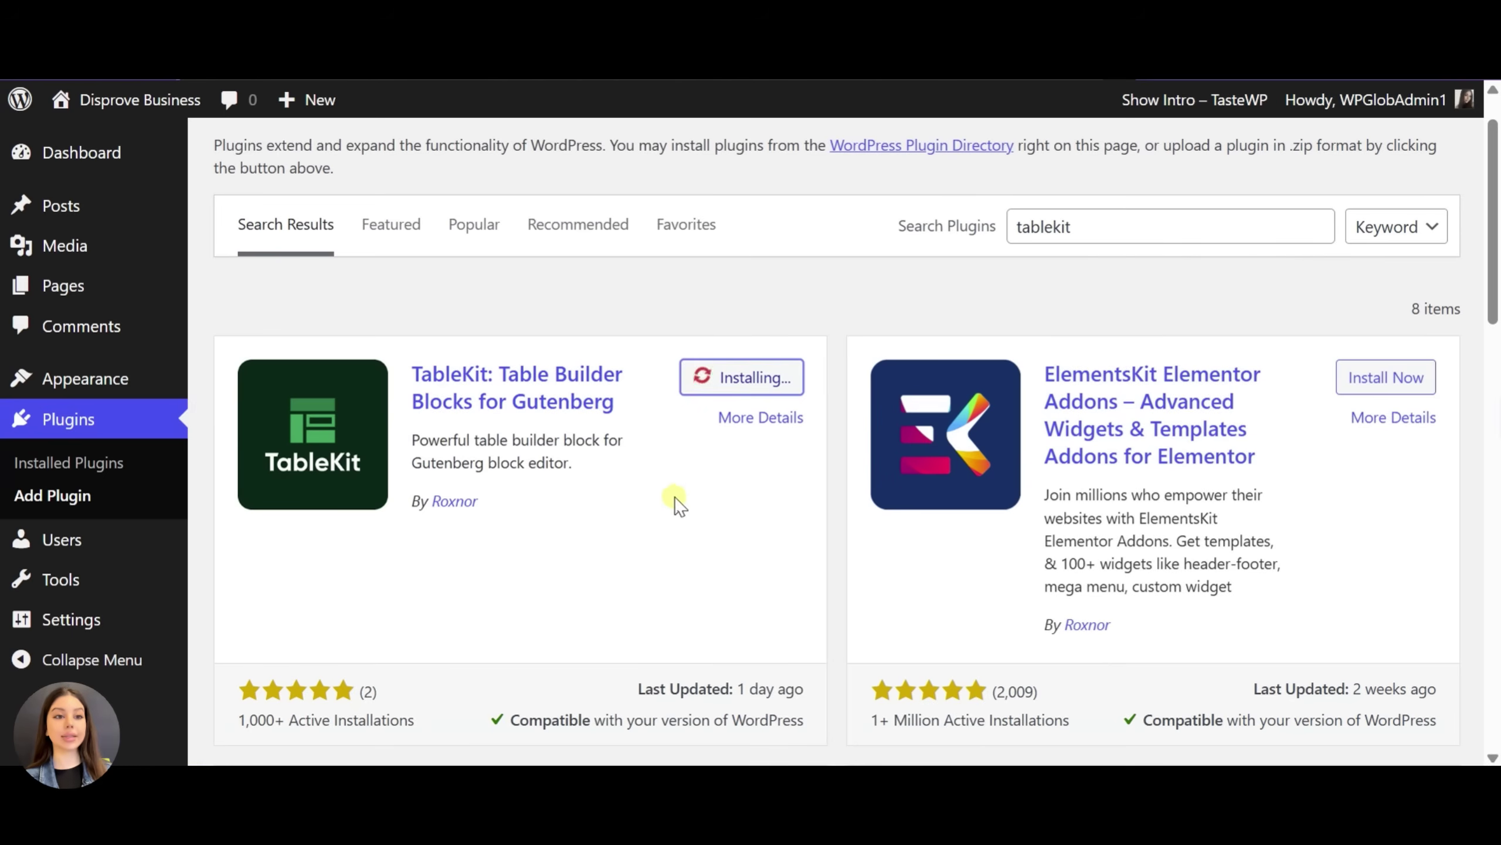
Review the TableKit plugin's details and activate the plugin
click(566, 399)
scroll(1056, 533, down, 5)
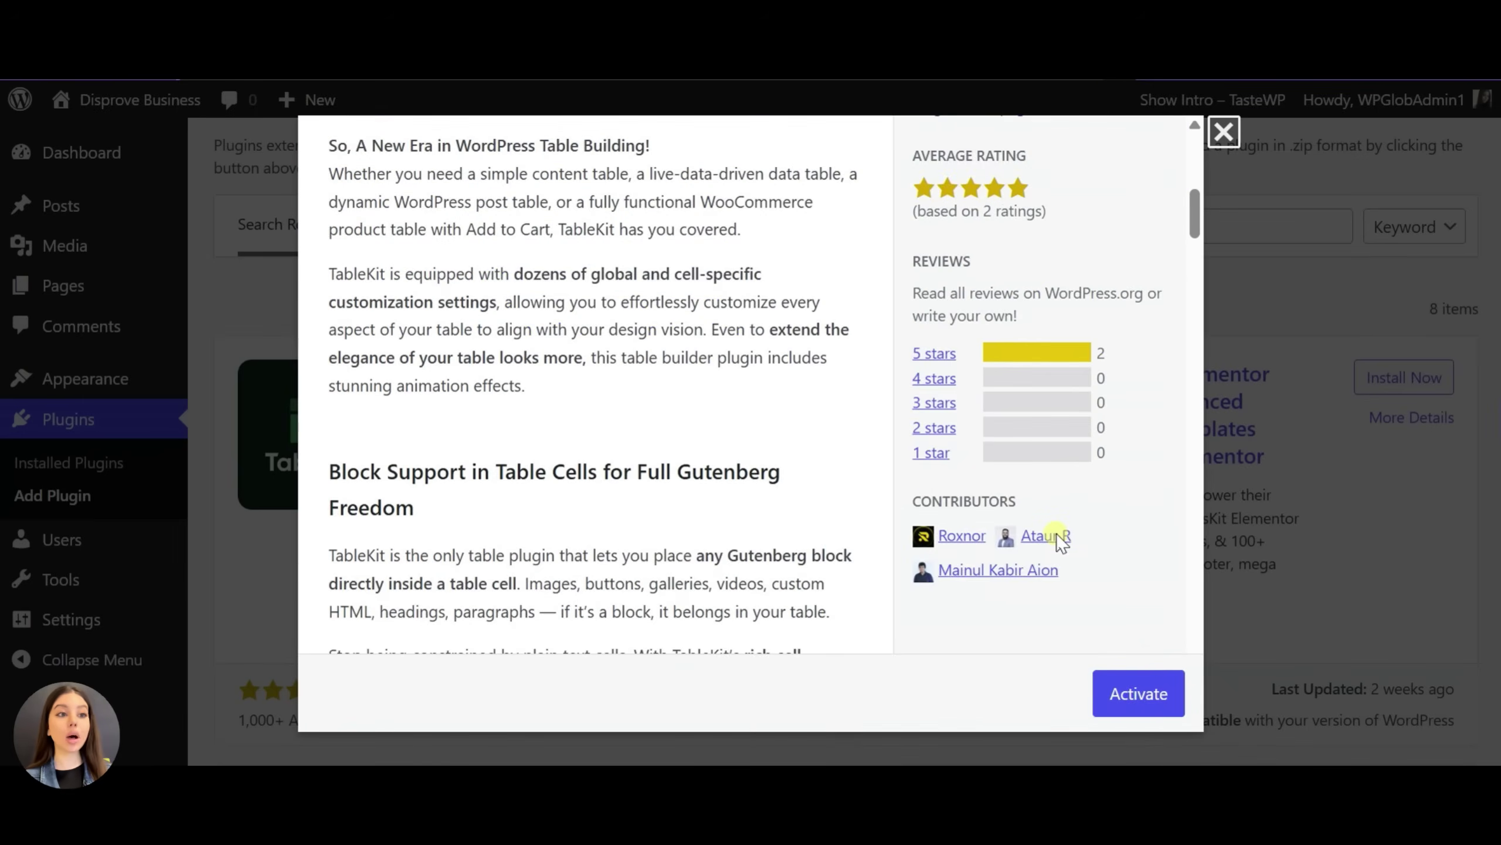
scroll(1055, 533, up, 5)
click(1123, 686)
Look over TableKit's welcome overview, including its highlights and the list of advanced features
scroll(1110, 355, down, 7)
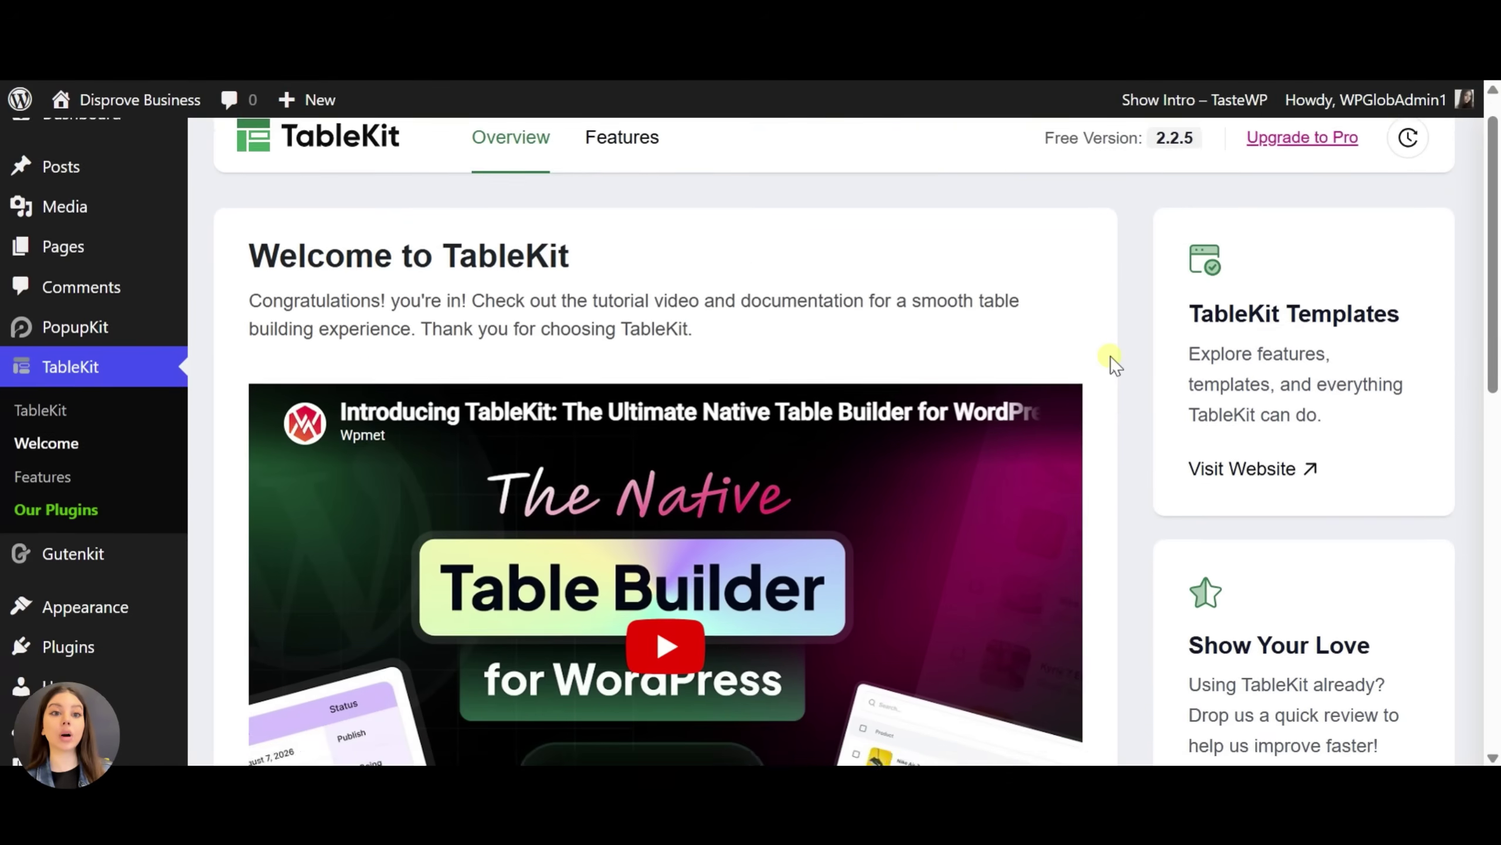
scroll(1109, 355, down, 8)
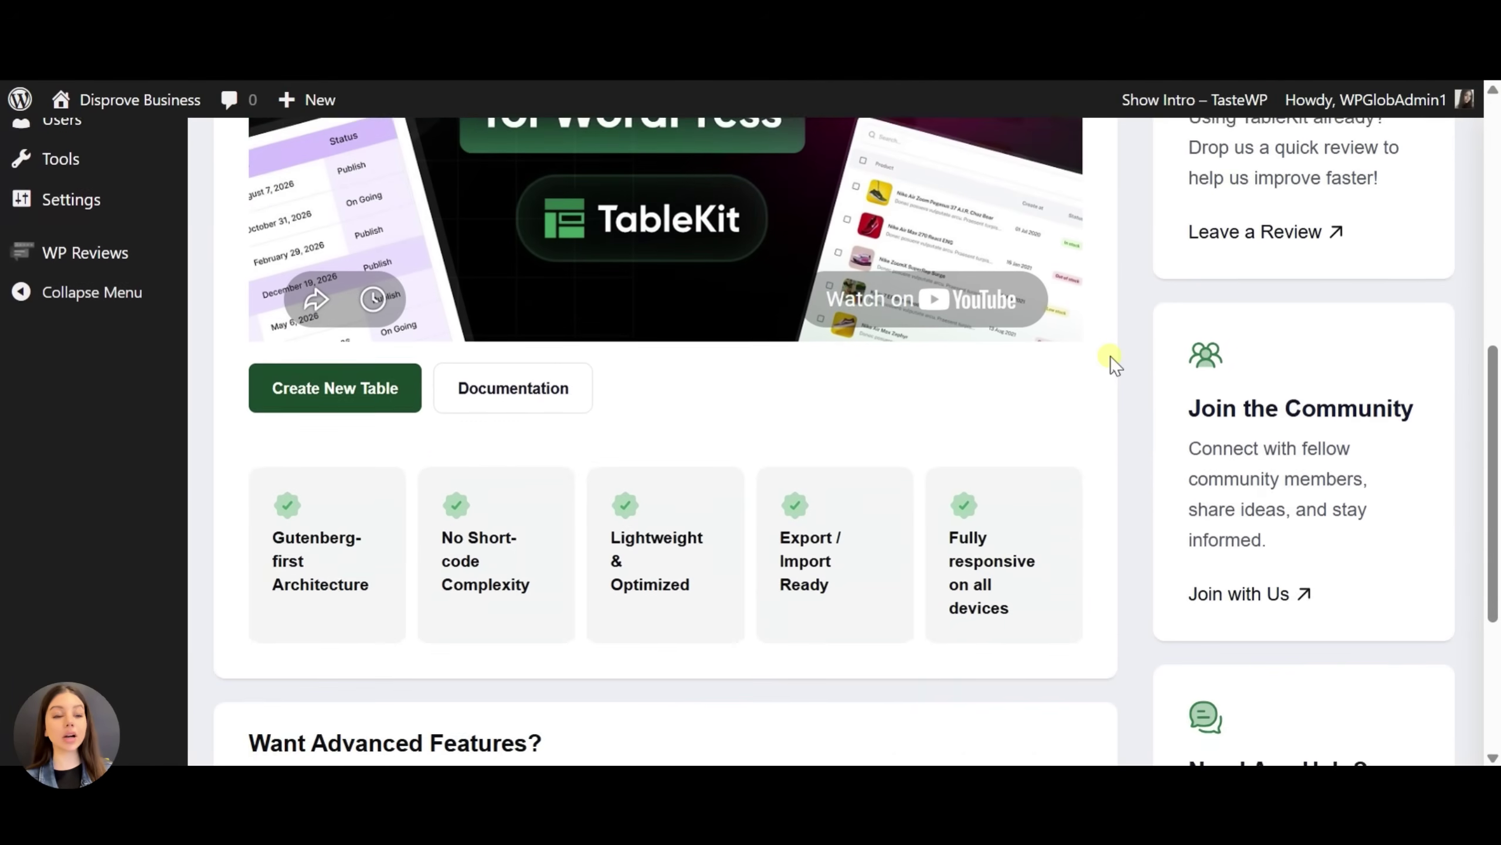
scroll(1112, 358, up, 11)
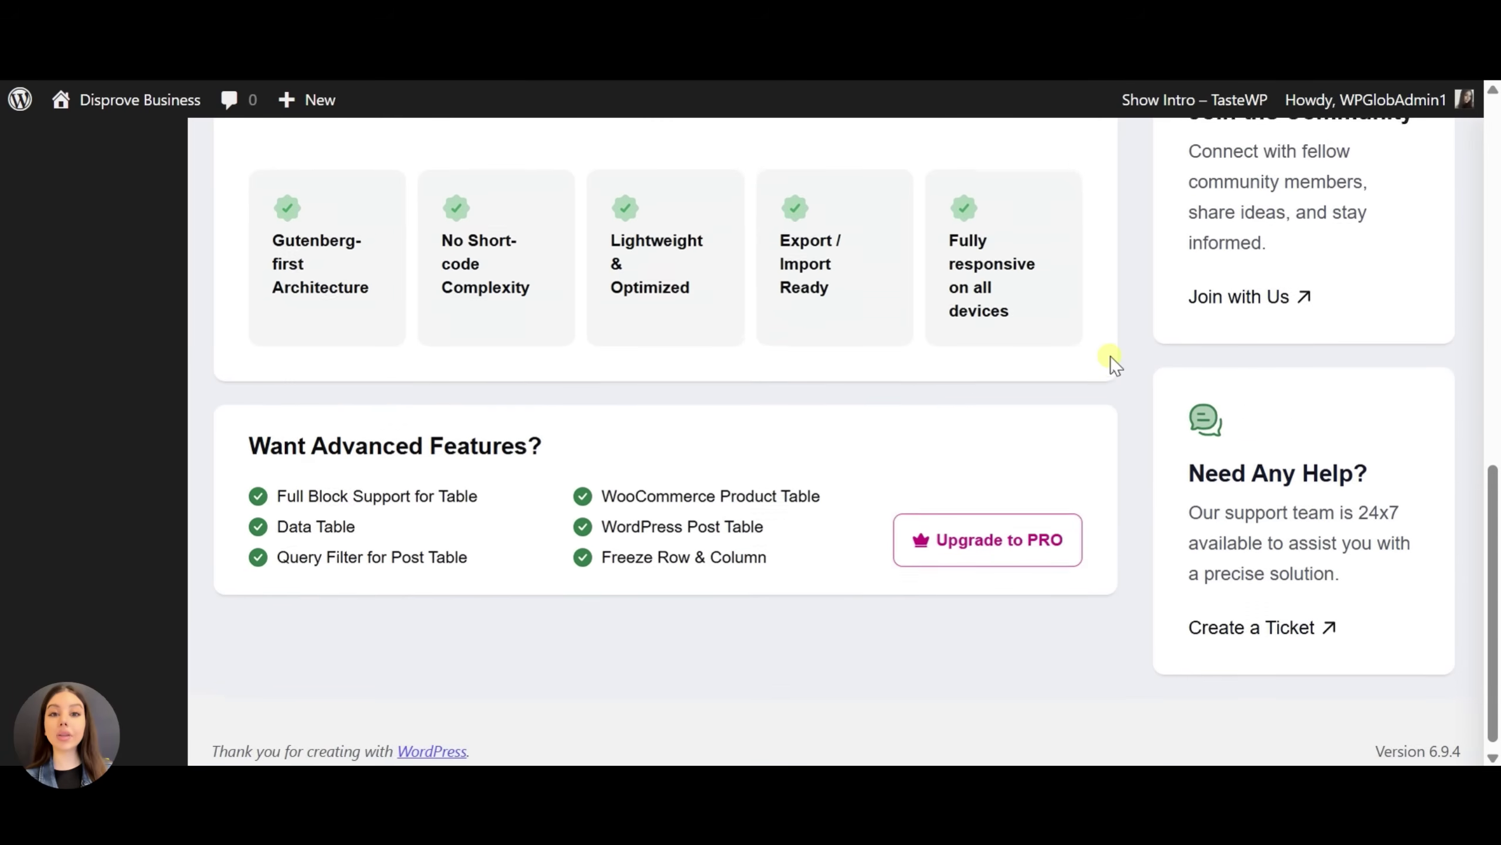
scroll(1110, 355, up, 2)
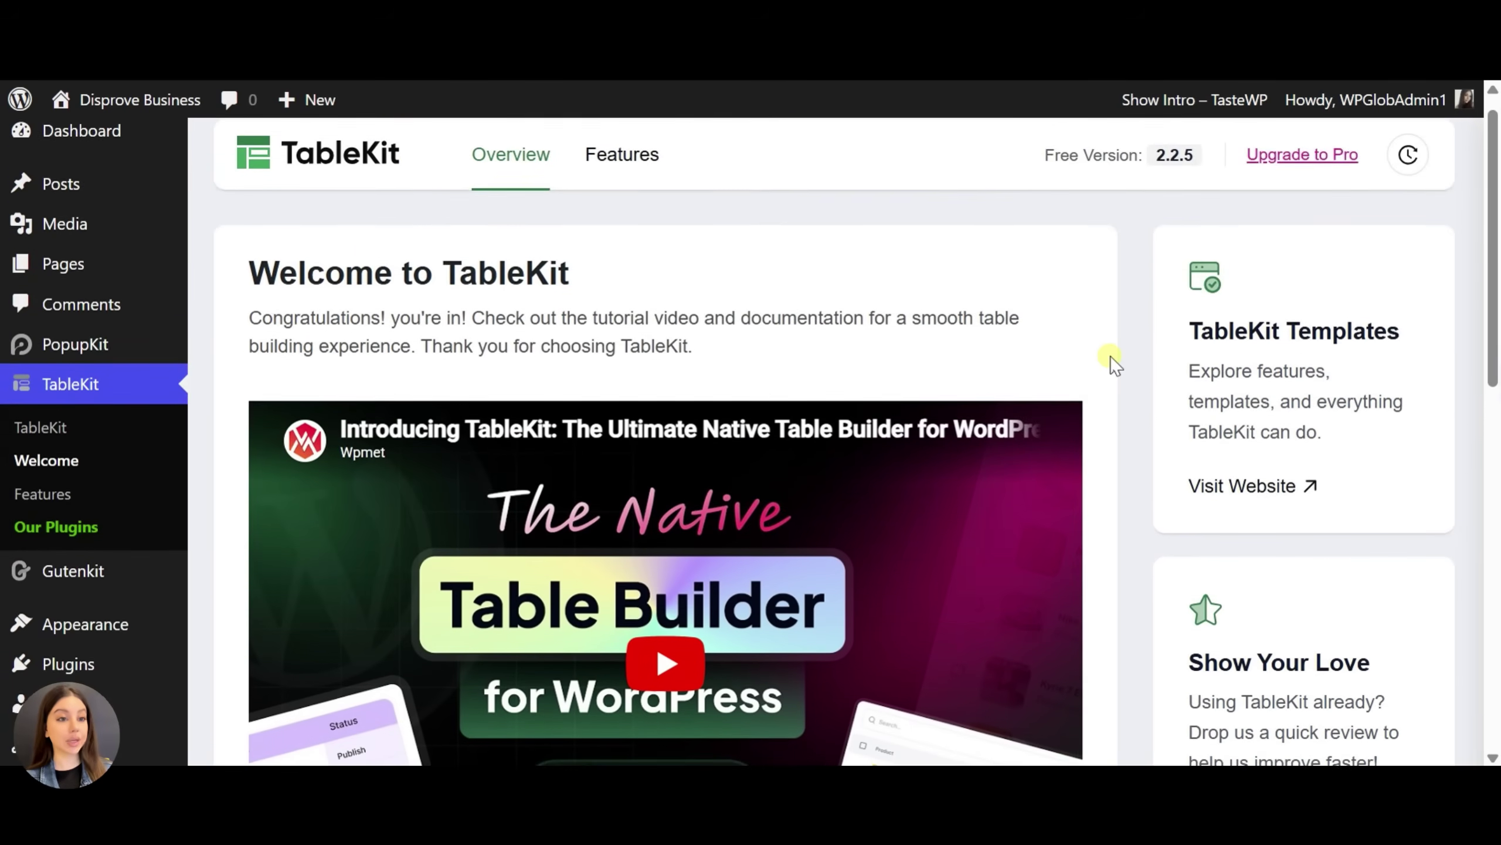
Show TableKit's Features page and examine the full list of free and pro features
click(627, 176)
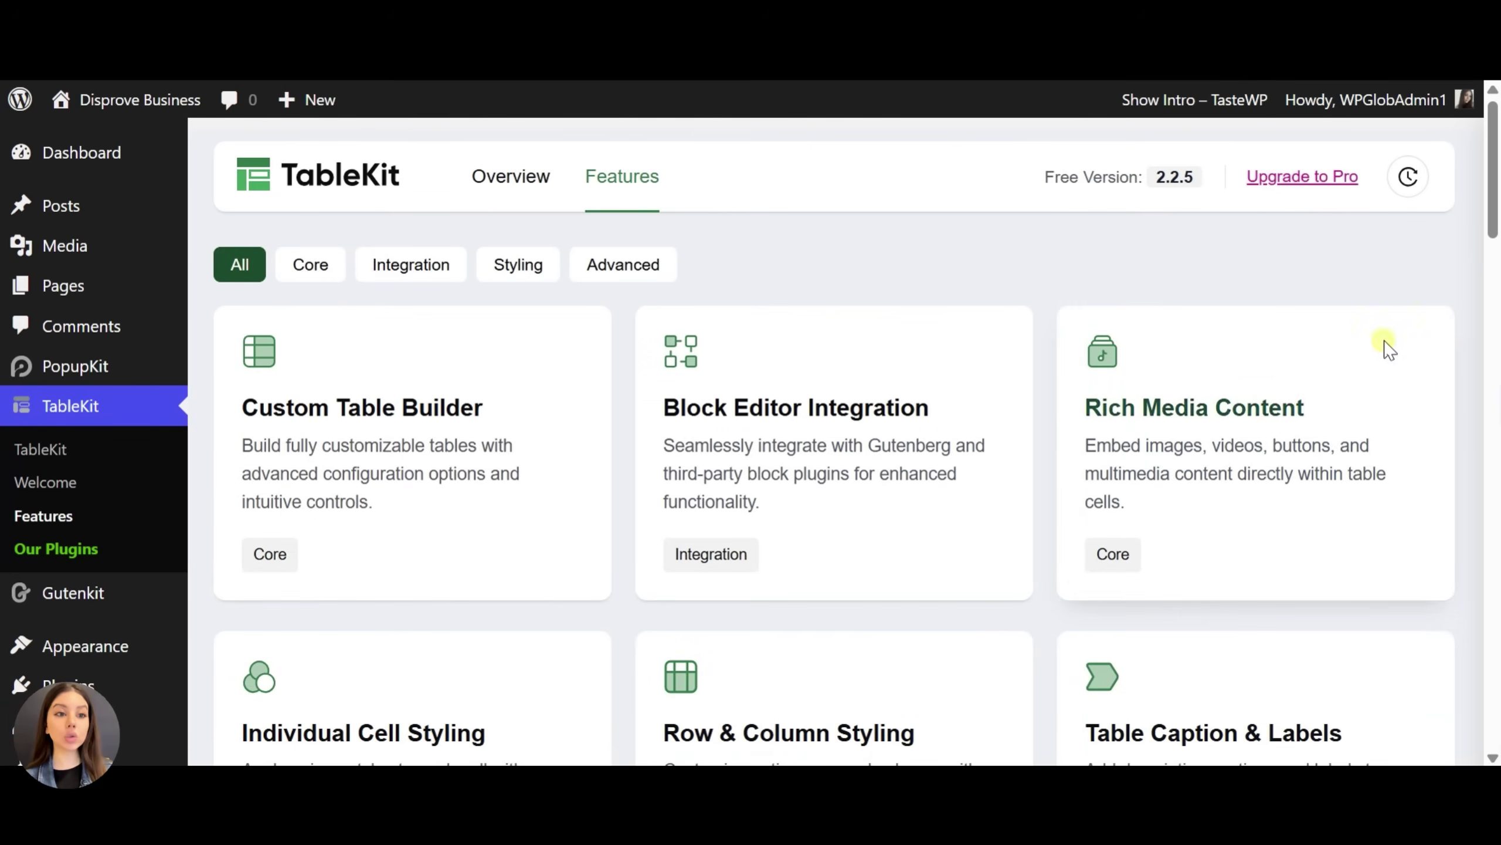
scroll(1481, 354, down, 14)
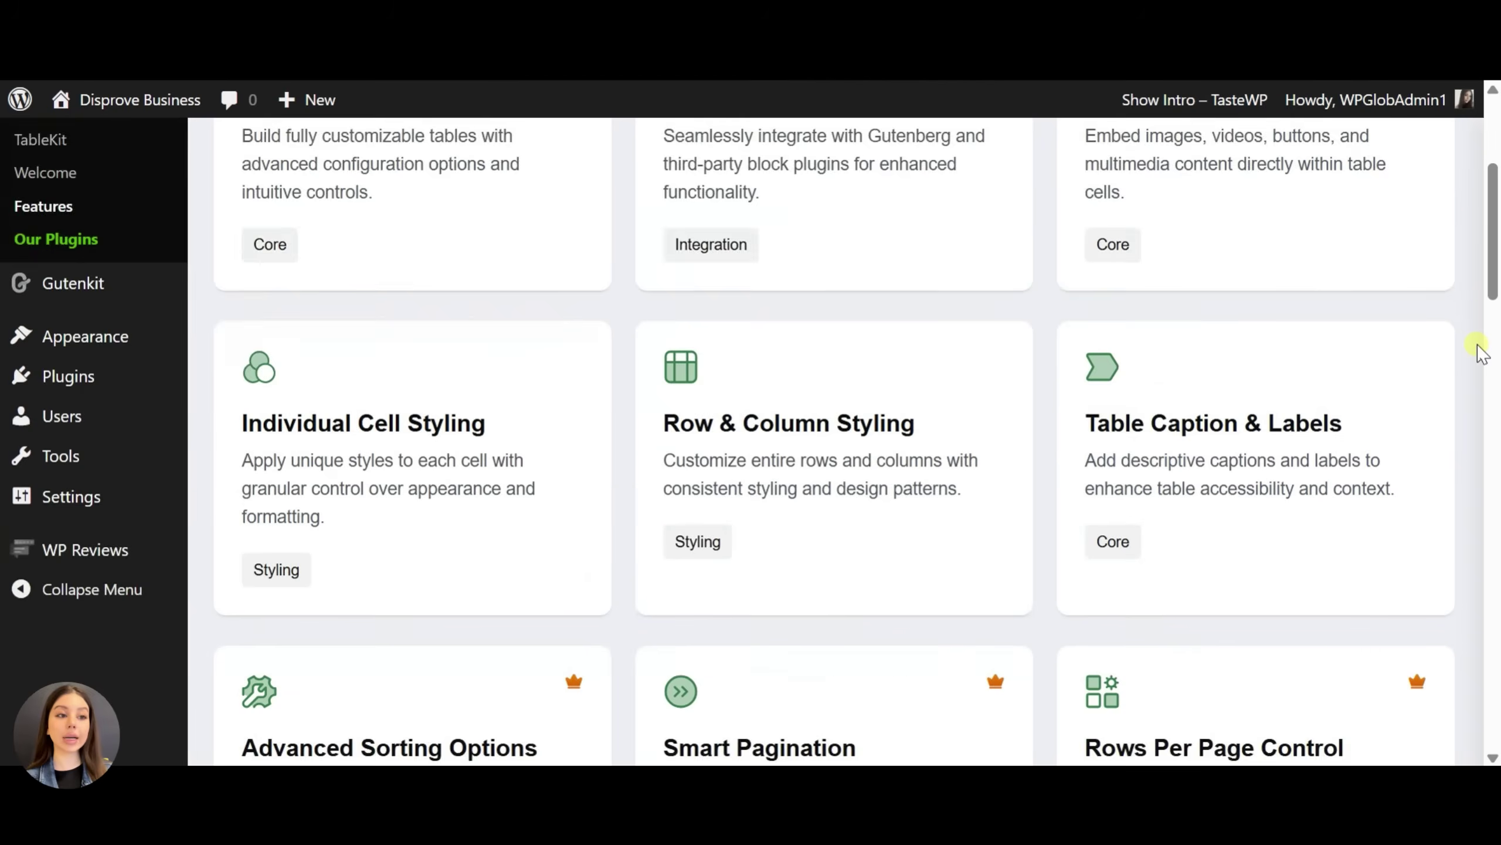
scroll(1480, 353, down, 8)
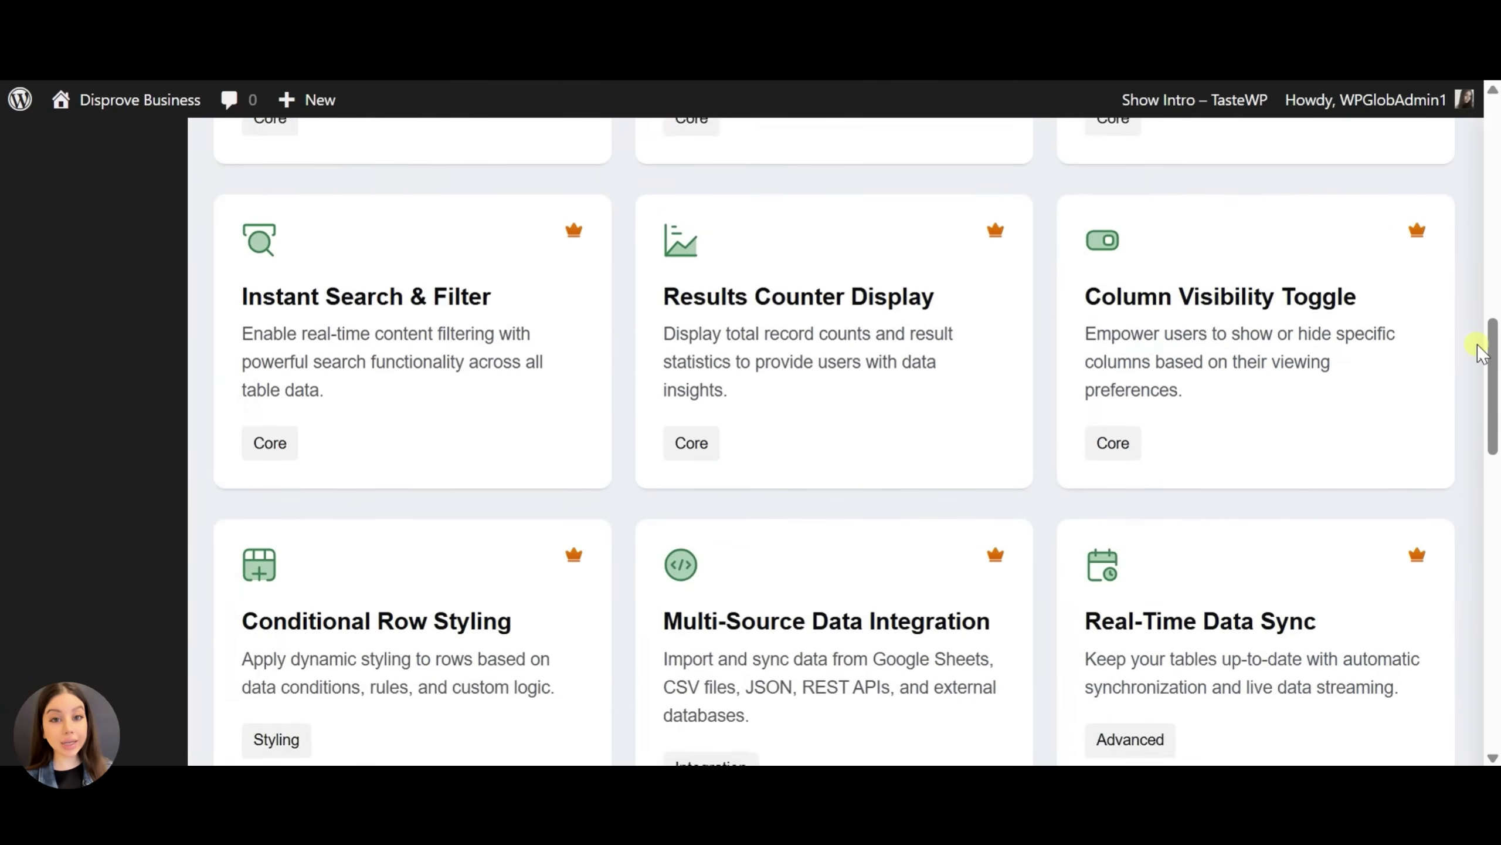
scroll(1481, 354, down, 9)
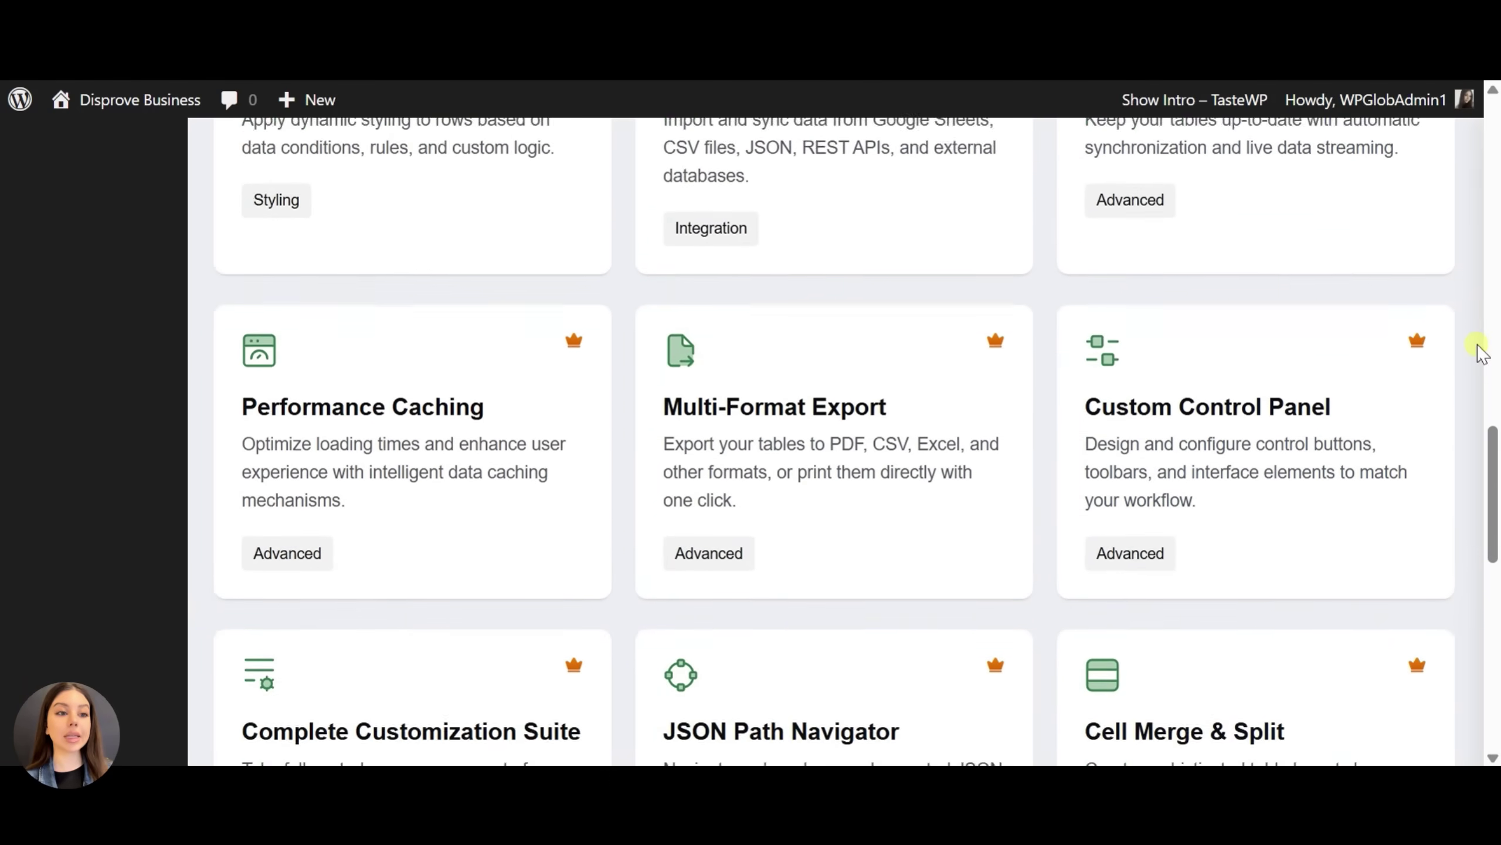
scroll(1480, 354, down, 11)
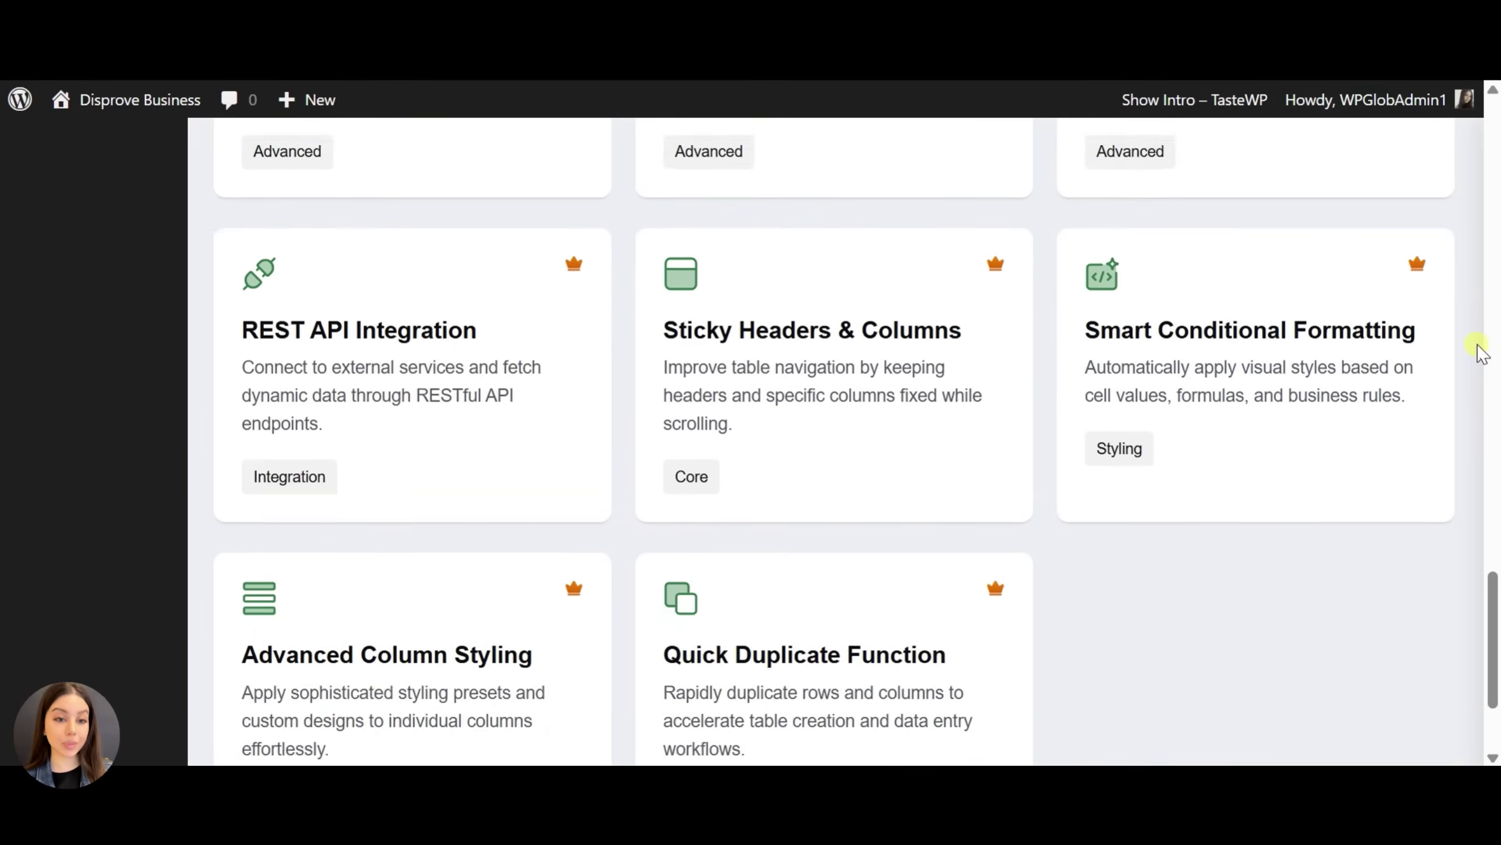
scroll(1481, 354, up, 20)
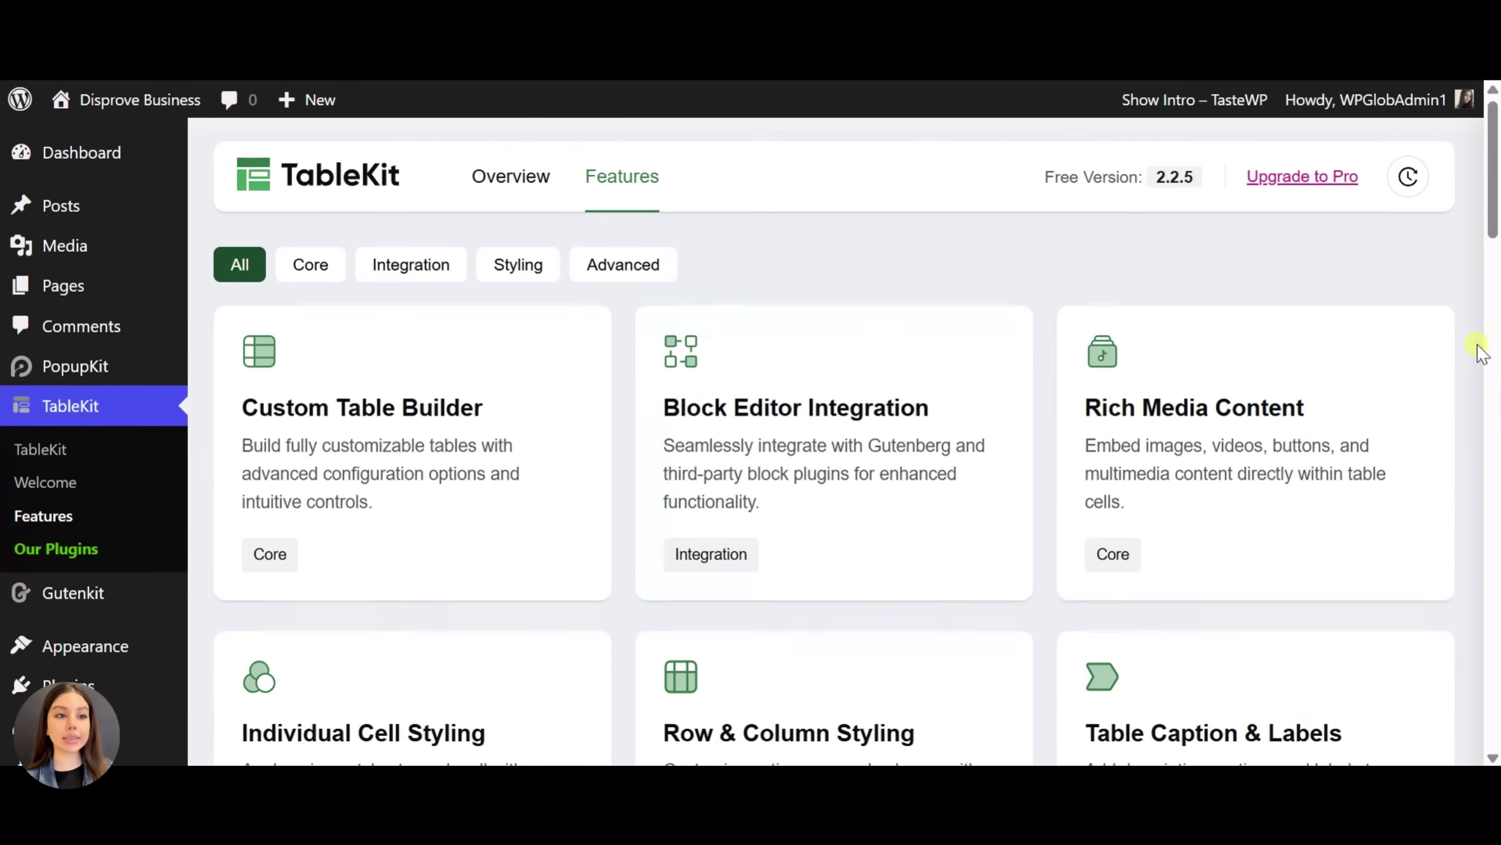
Filter the feature list by Core, Integration, Styling and Advanced, and look through the Advanced features
click(311, 267)
click(393, 275)
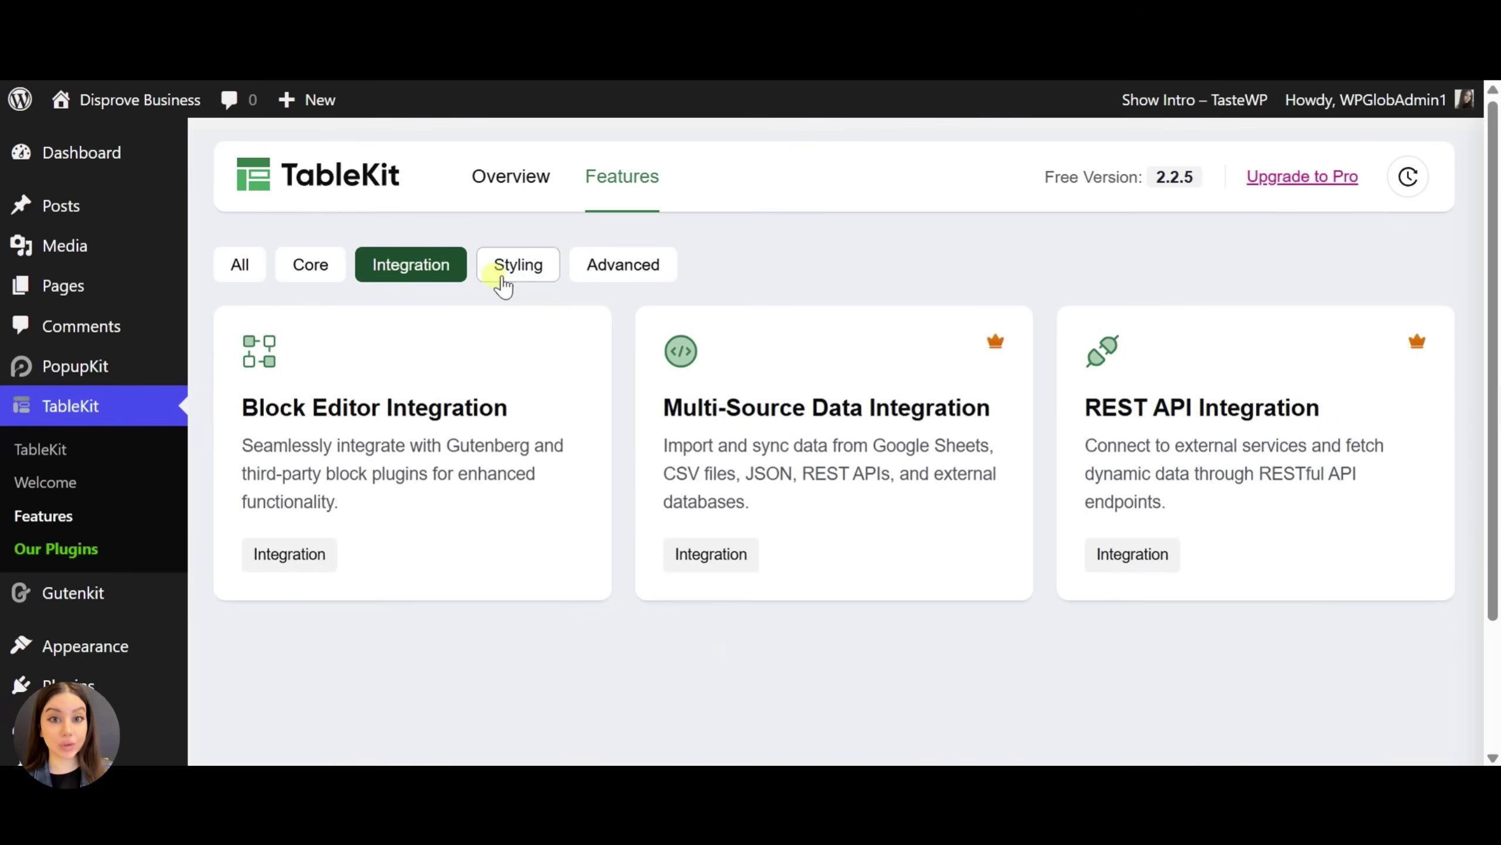
click(541, 278)
click(659, 268)
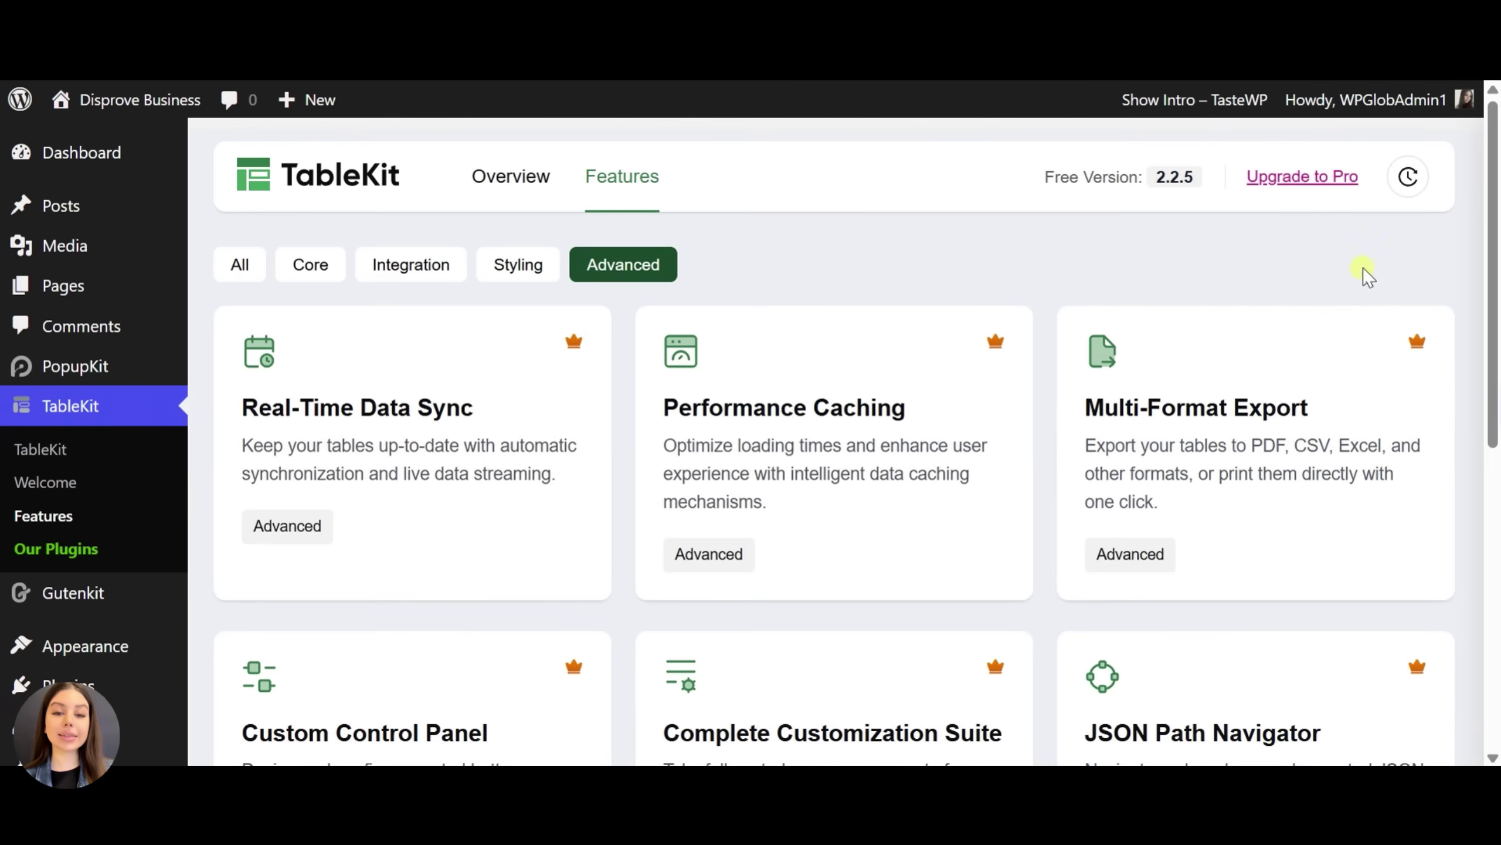
scroll(1407, 281, down, 1)
scroll(1407, 283, down, 8)
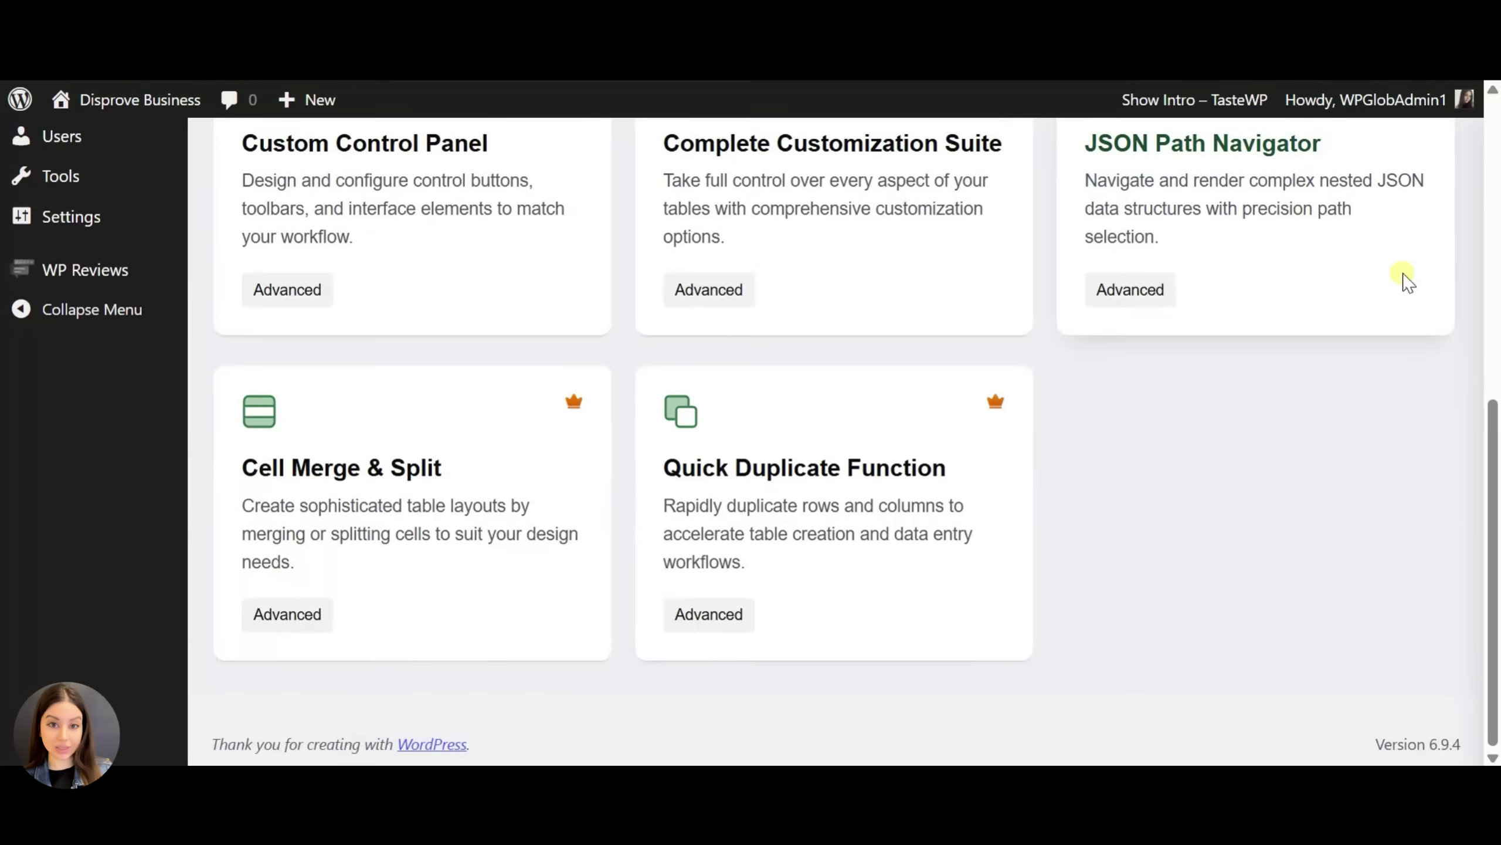
scroll(1407, 282, up, 8)
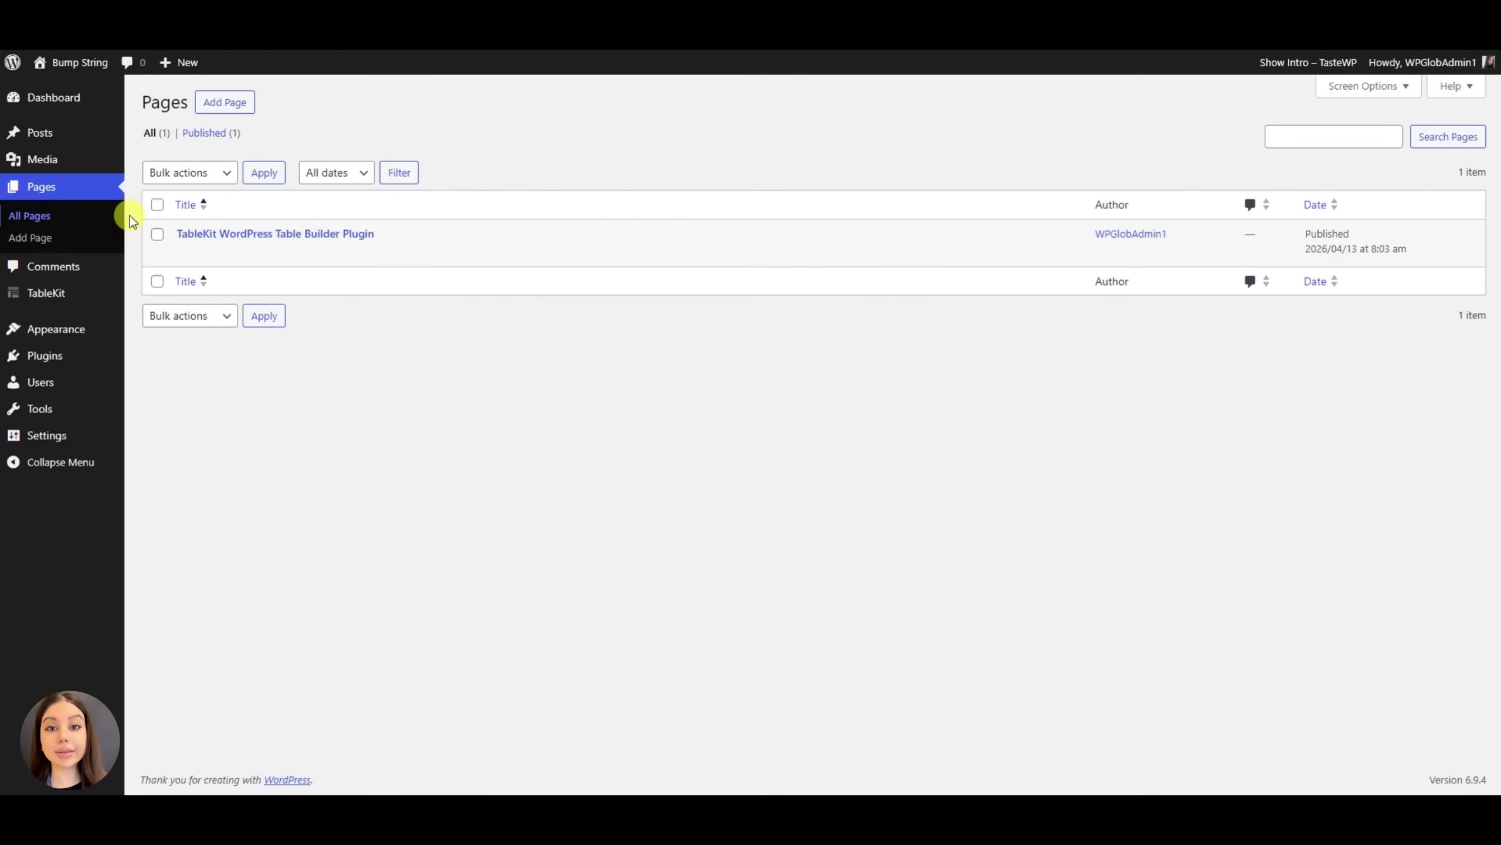
Edit the "TableKit WordPress Table Builder Plugin" page and insert a TableKit table builder block after the Data Table functionality paragraph
click(277, 236)
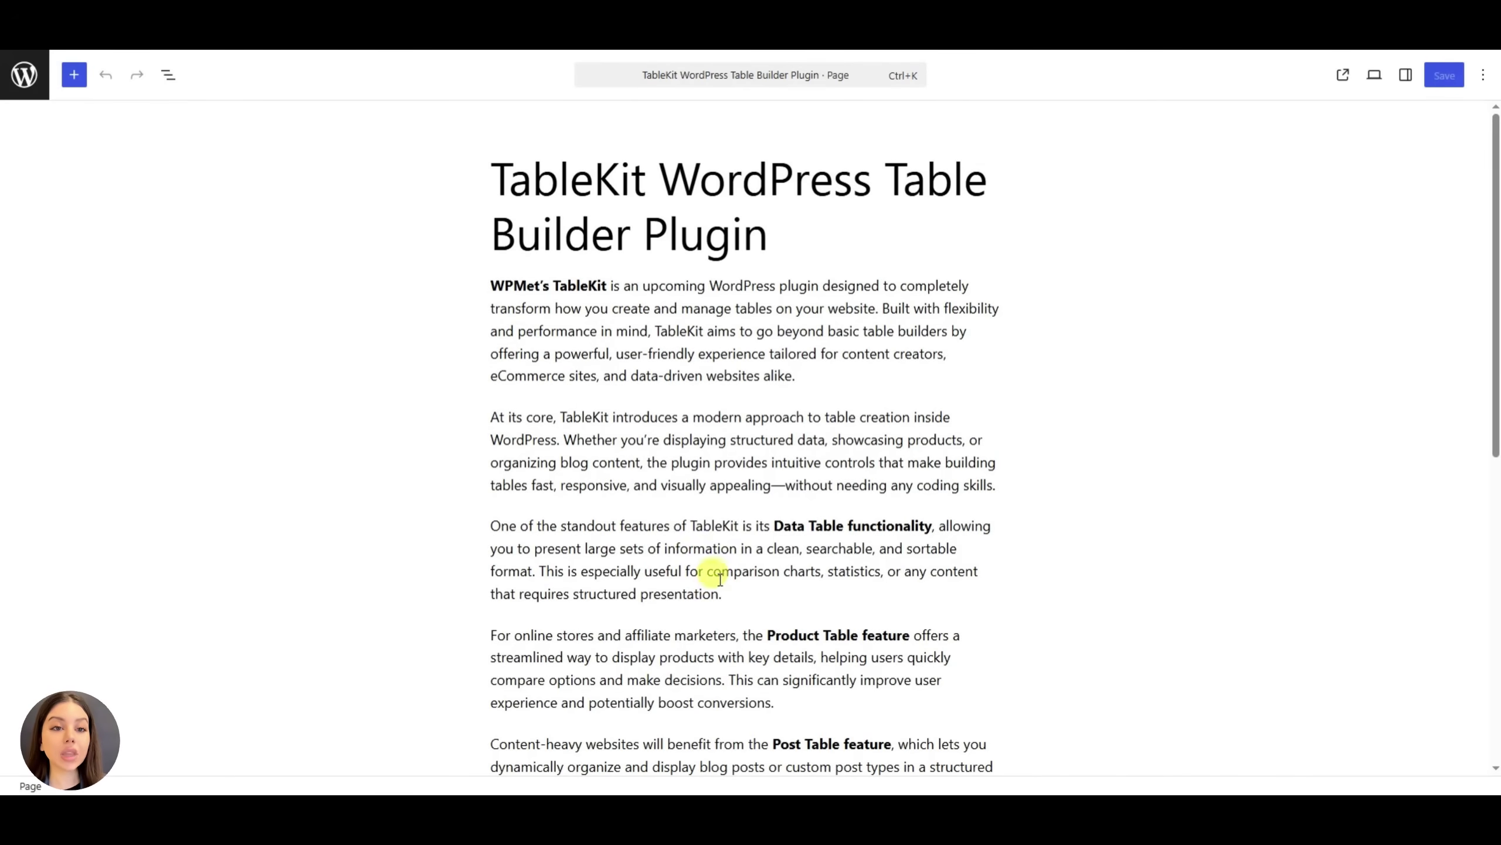
click(774, 594)
key(Return)
scroll(768, 585, down, 5)
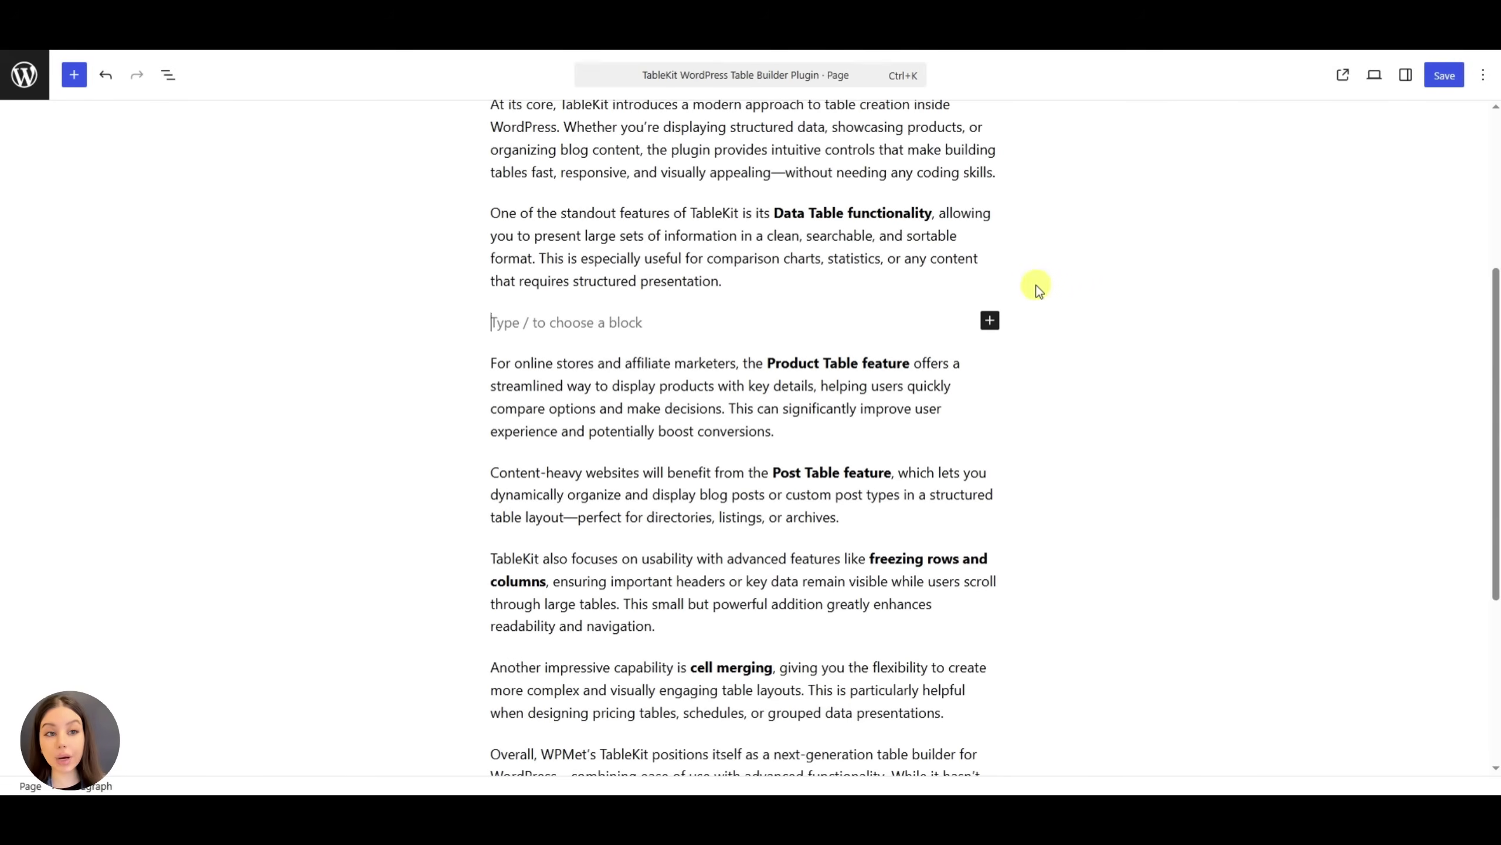
click(990, 320)
click(1038, 425)
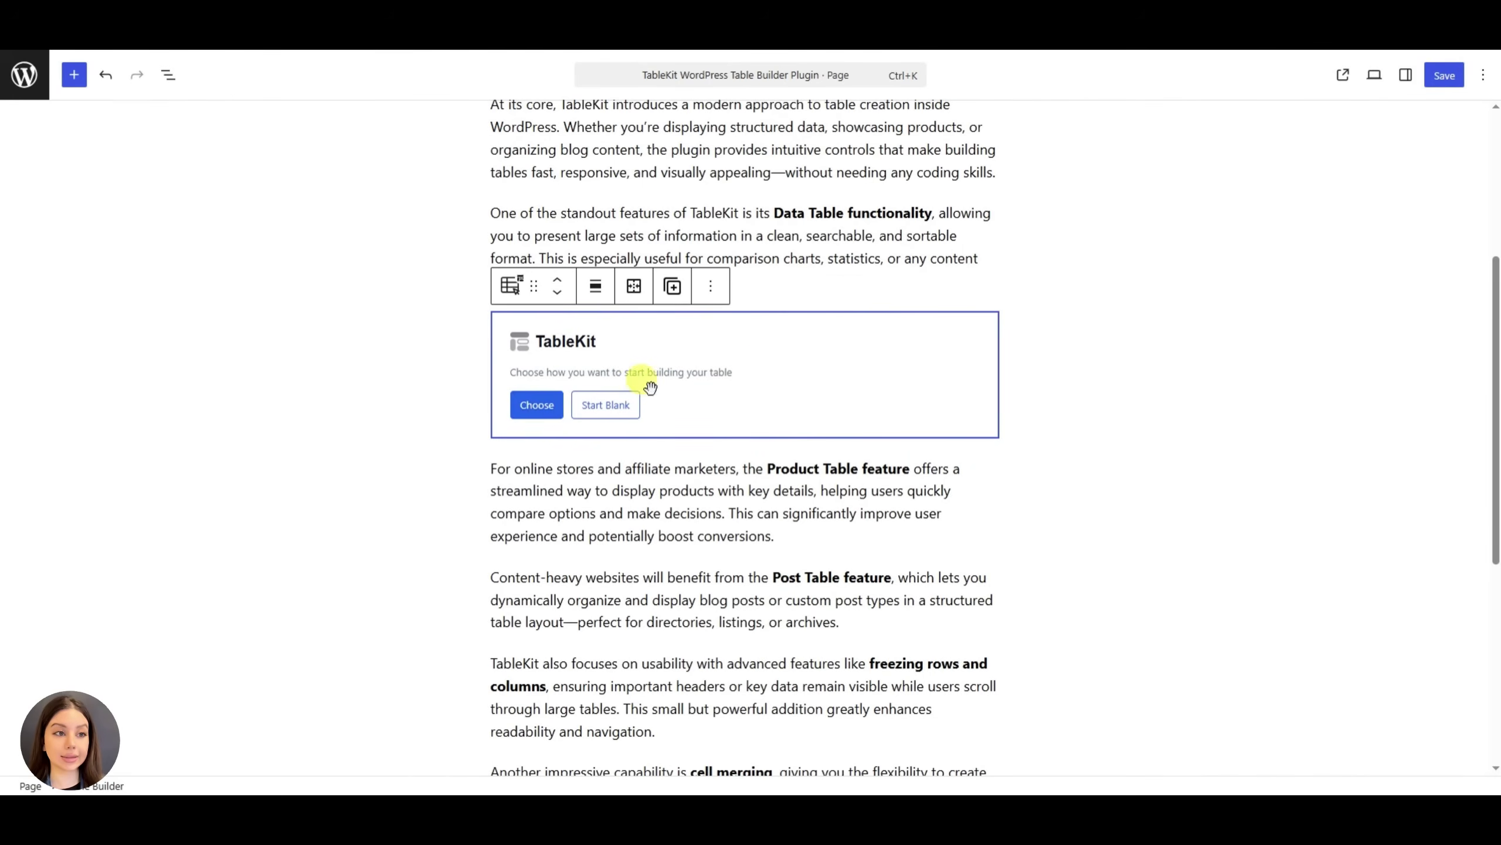
View TableKit's template library, close it without importing a template, and start the table from blank
click(536, 406)
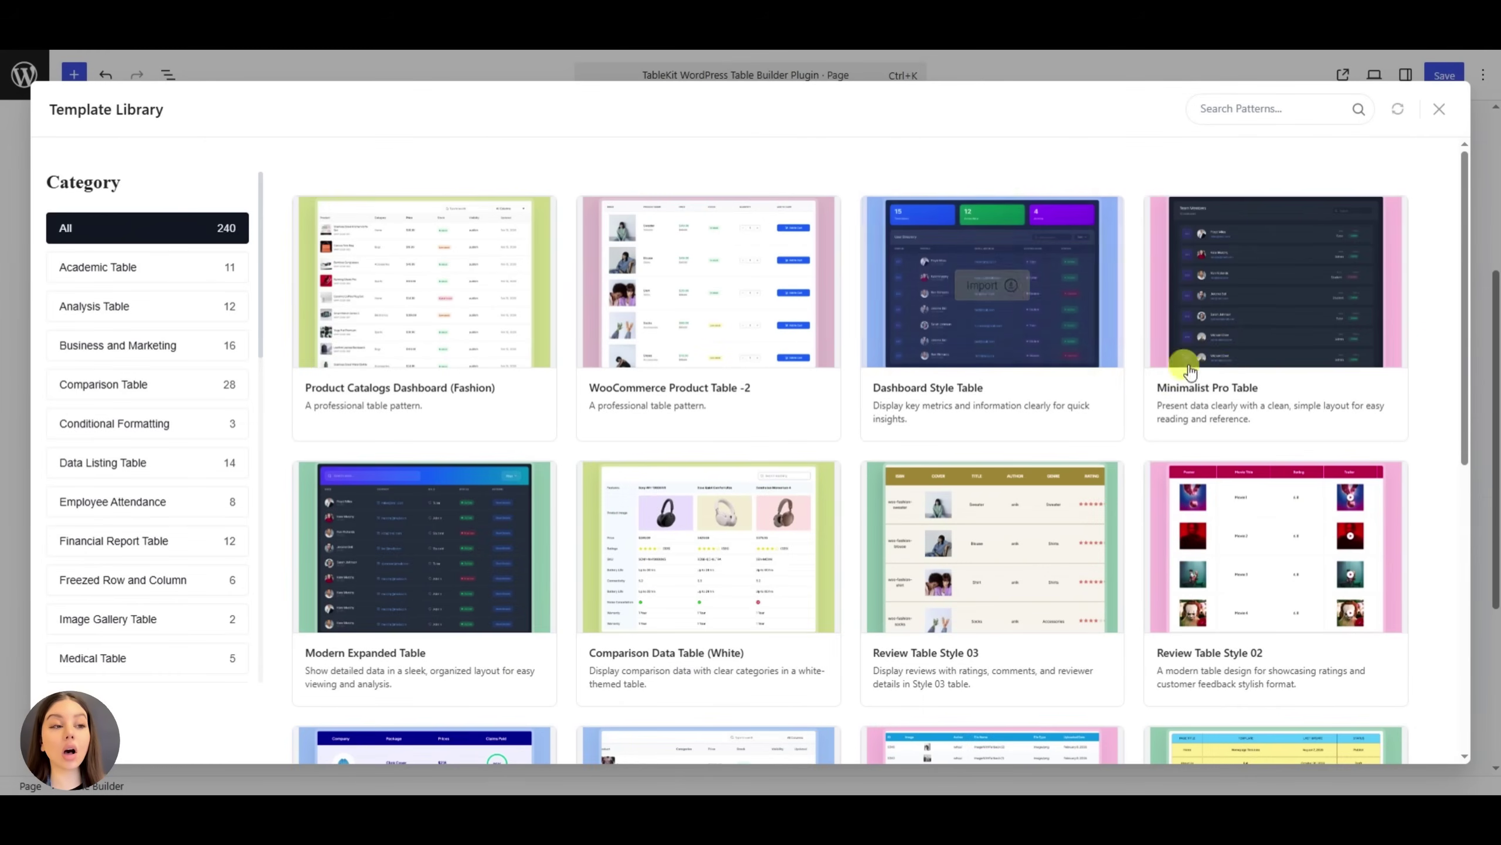
click(1439, 110)
click(627, 405)
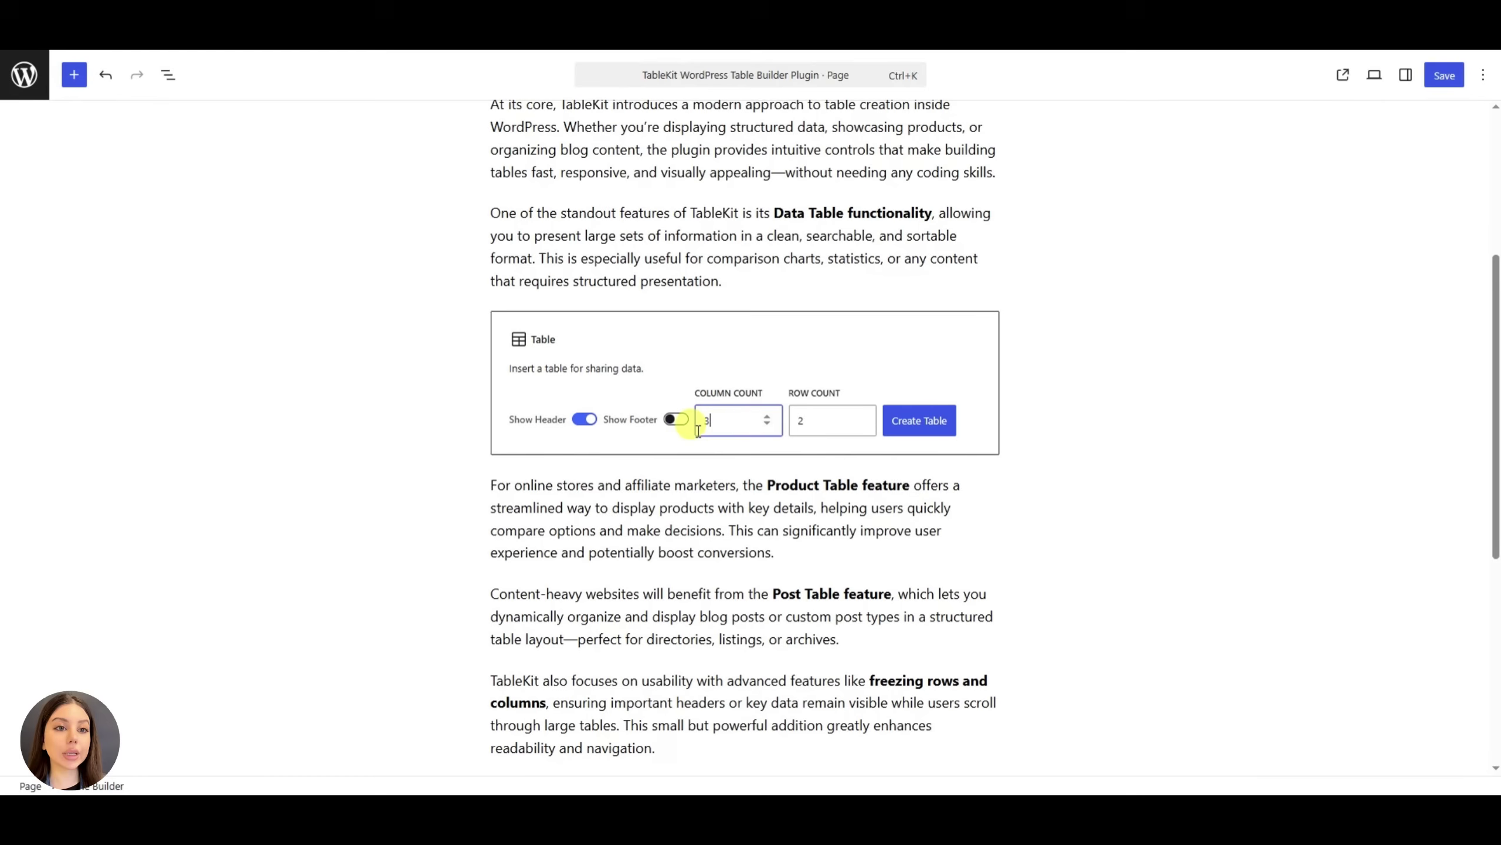
Create the table with 3 columns, 3 rows and a header, and title the first column "Date"
double_click(835, 428)
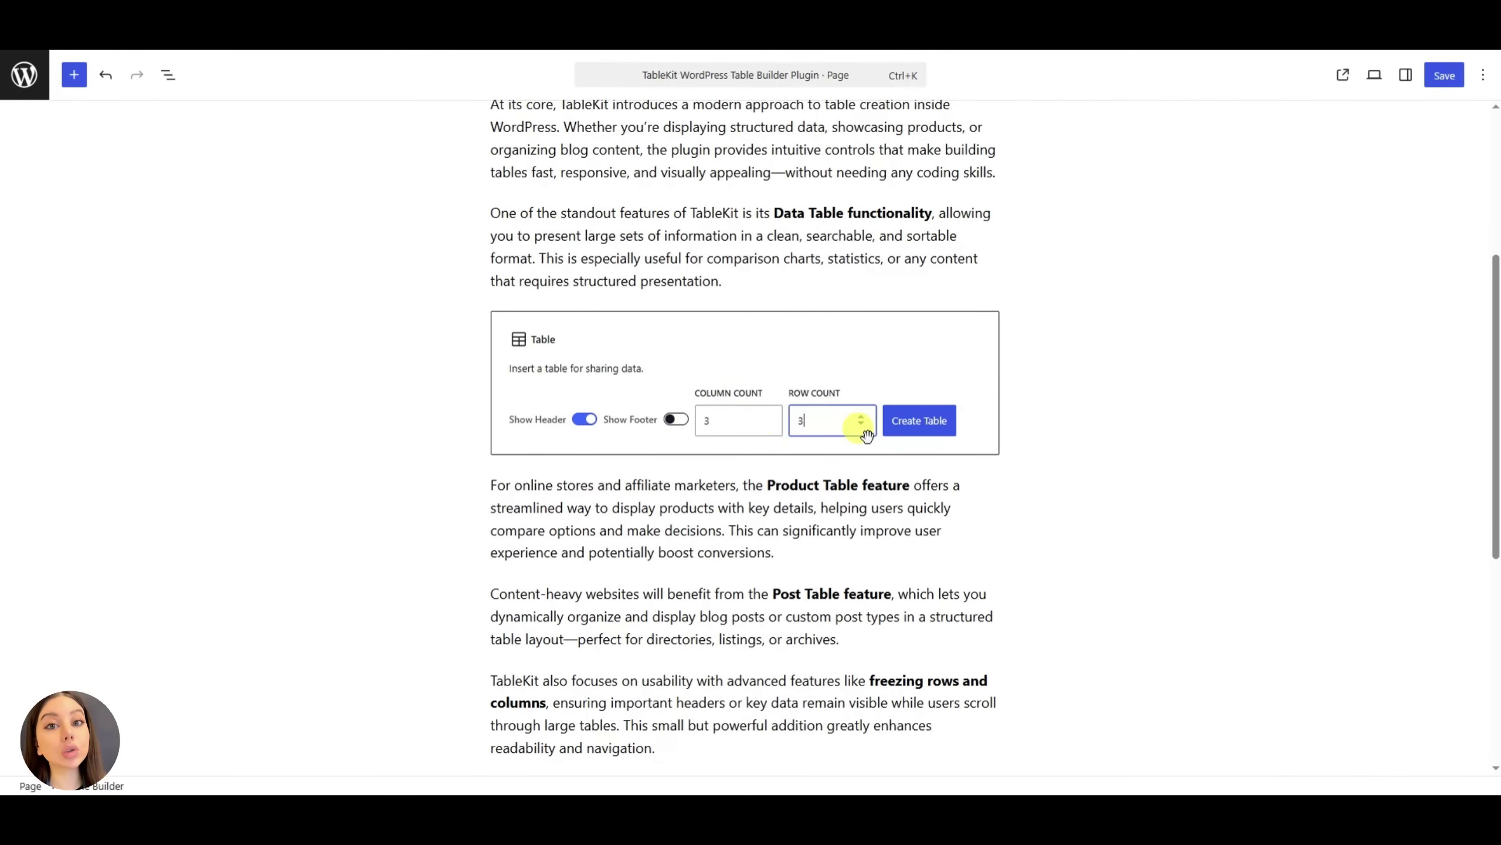
click(939, 433)
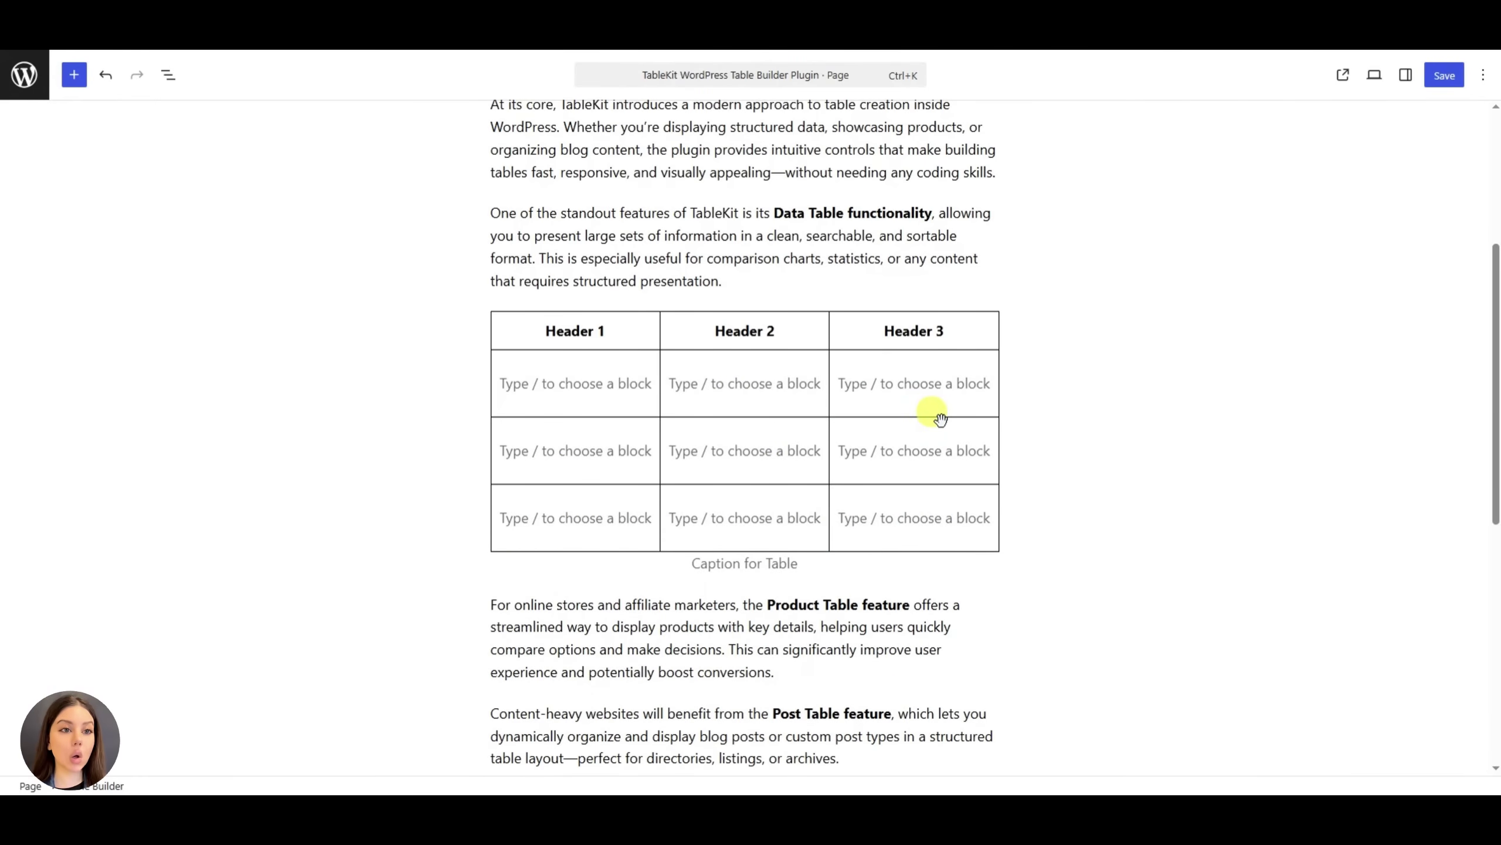
double_click(618, 328)
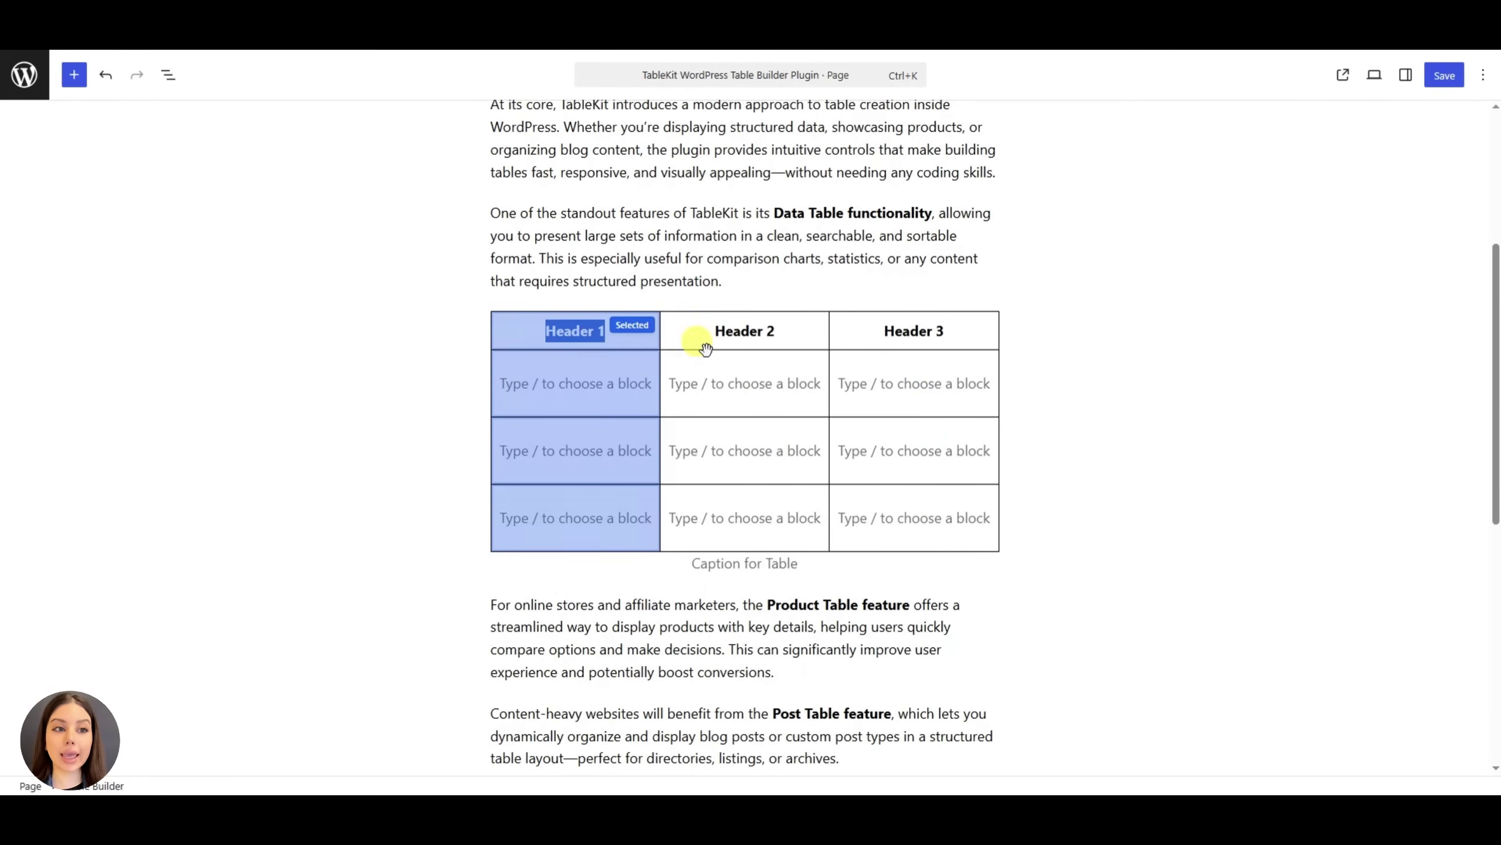
Insert a date block showing April 13, 2026 in the first row of the Date column
click(600, 383)
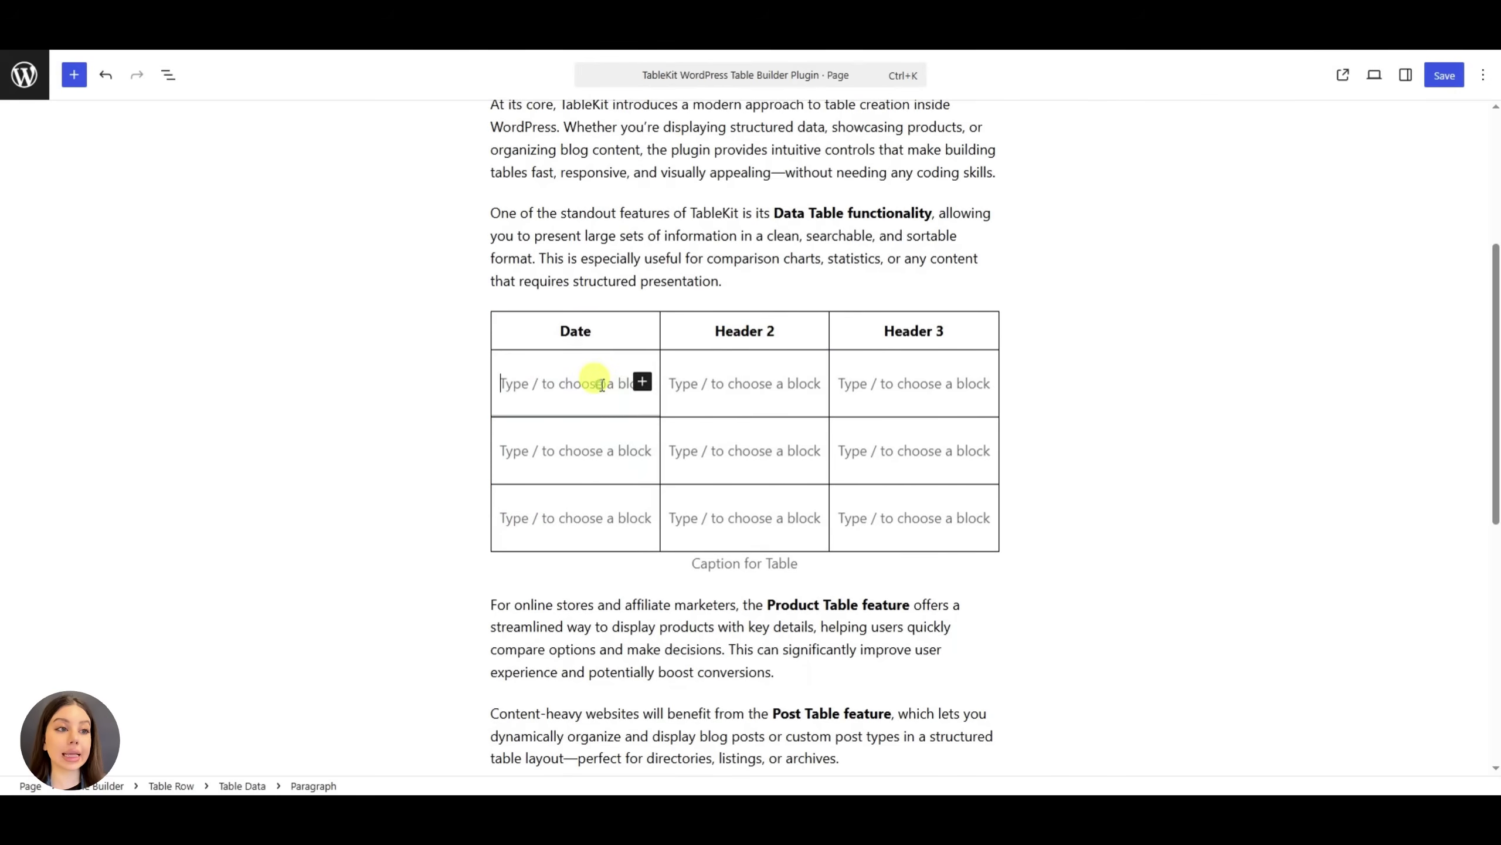
click(644, 381)
click(759, 484)
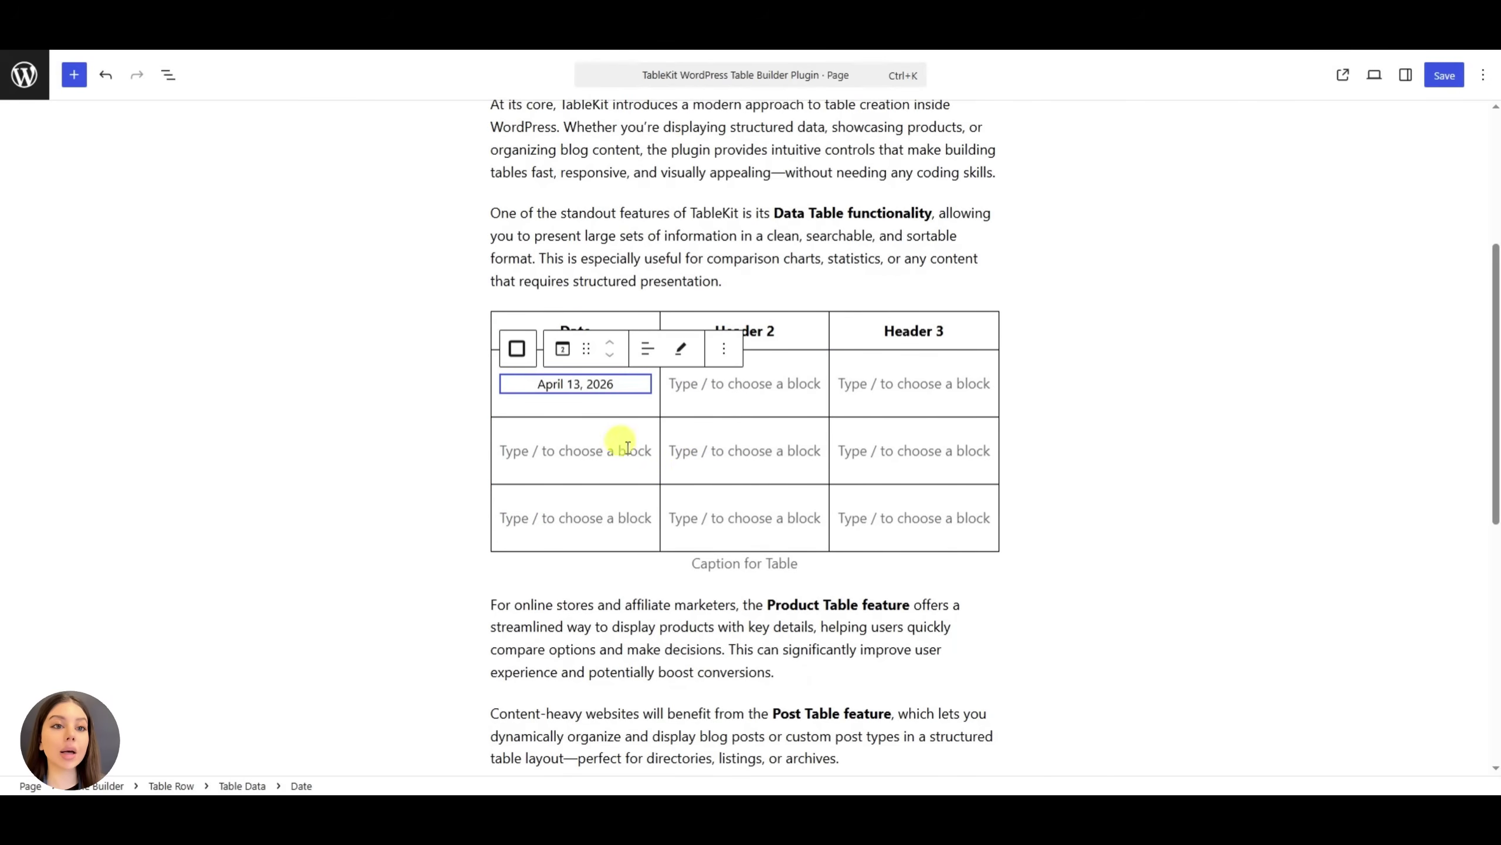
Insert a date block in the second row of the Date column and set it to April 14, 2026
click(636, 486)
click(643, 486)
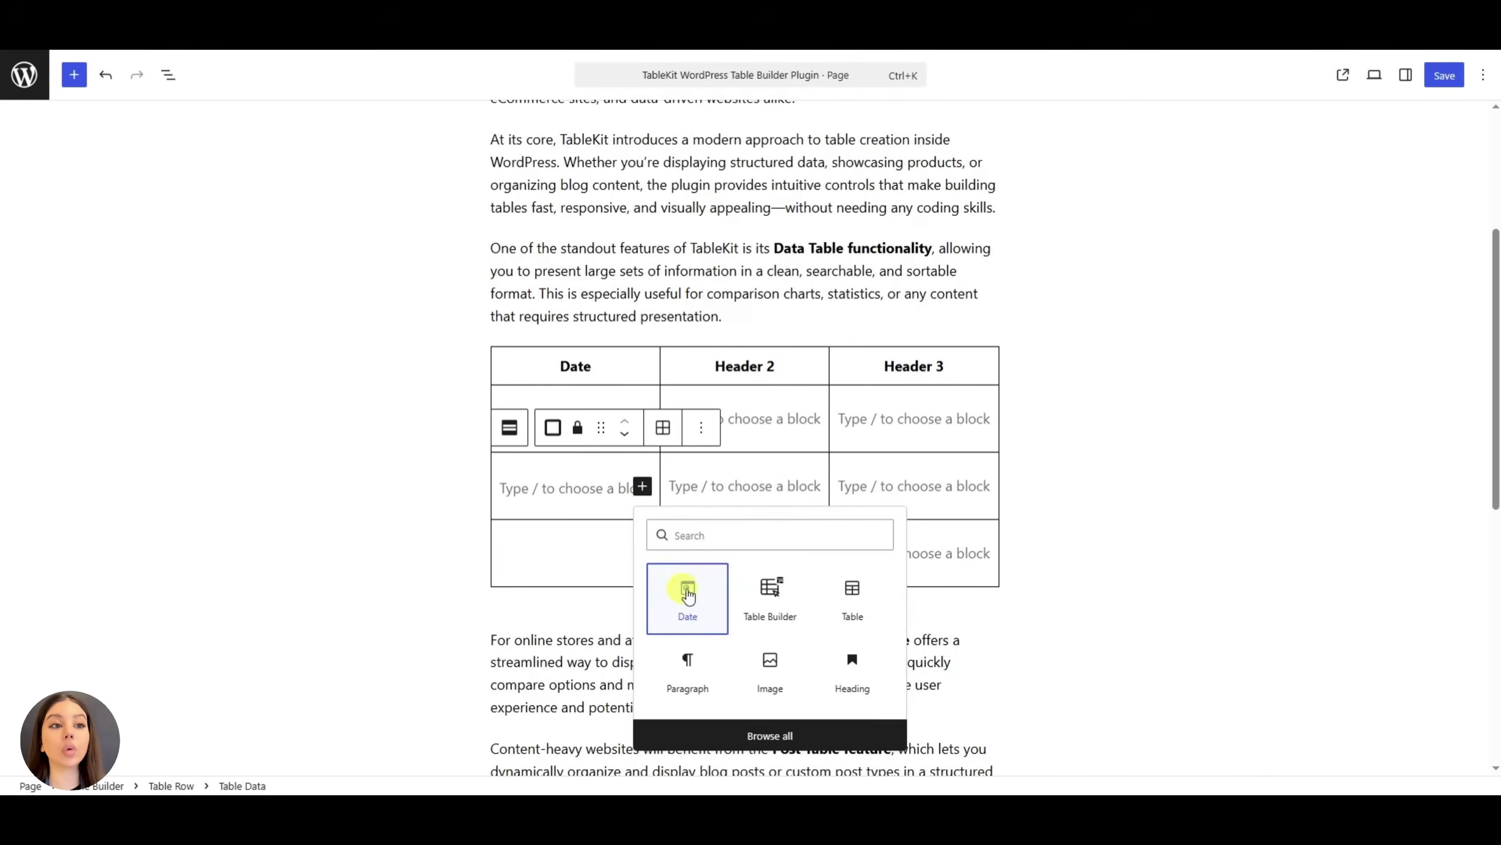
click(686, 597)
click(578, 484)
click(581, 394)
Insert a date block in the third row of the Date column and set it to April 15, 2026
click(636, 553)
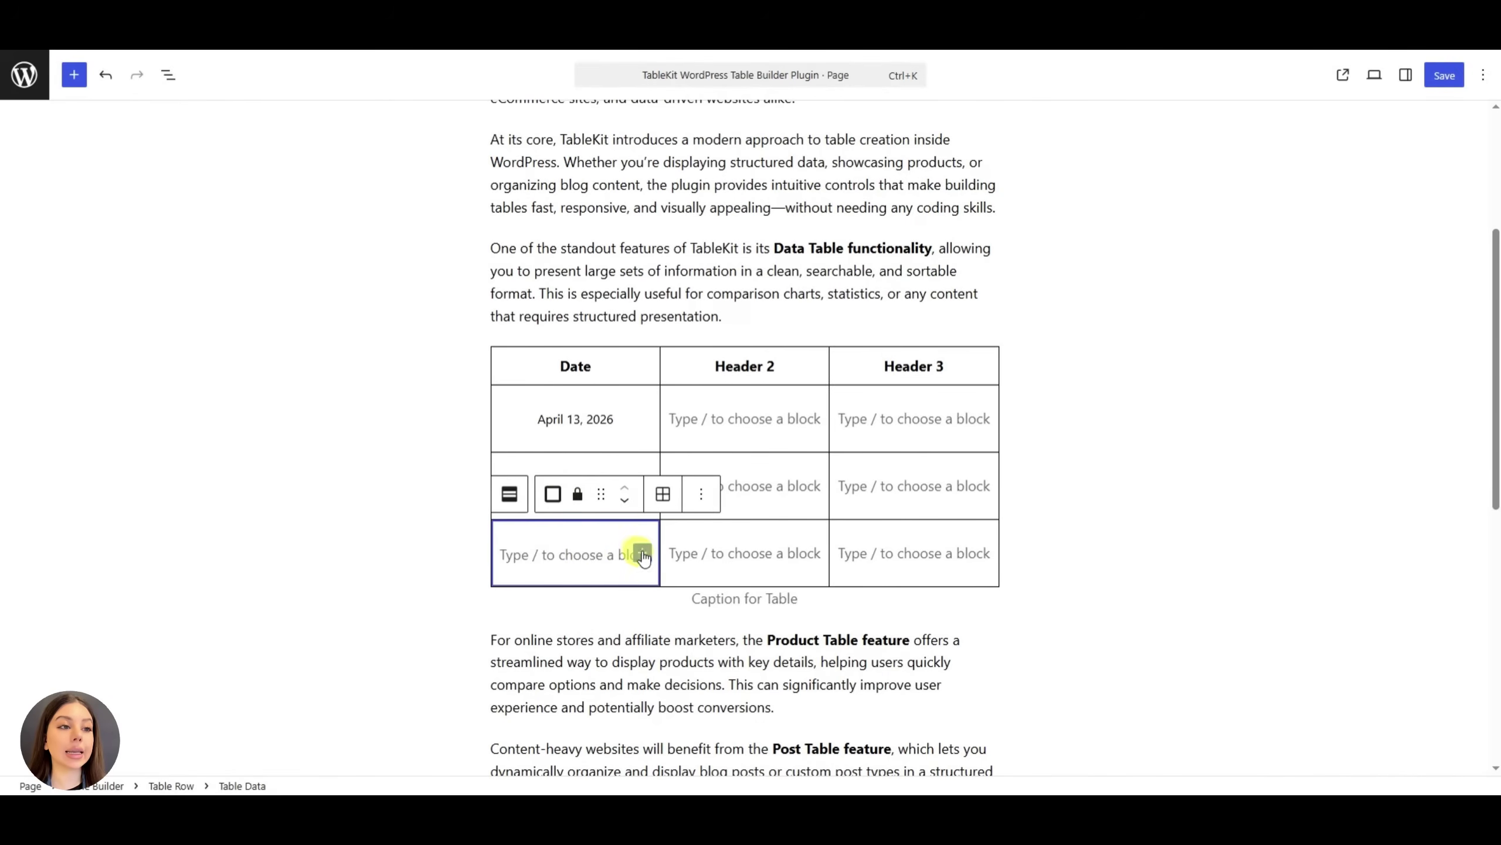
click(643, 553)
click(691, 638)
click(679, 519)
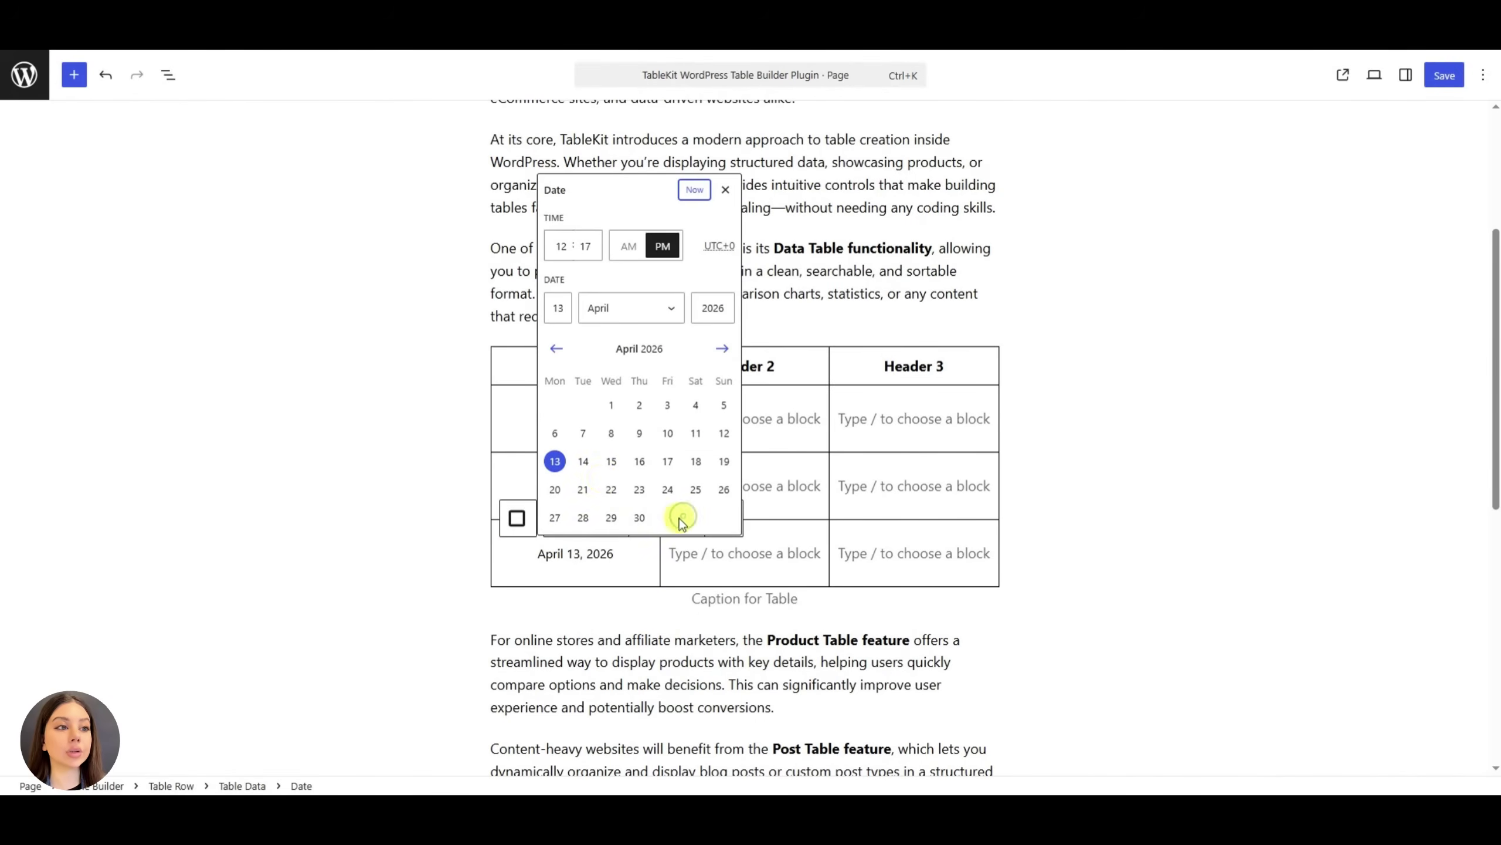
click(613, 461)
click(673, 452)
Title the second column "Website Visitors" and fill its rows with 1,240, 1,510 and 1,780
triple_click(744, 364)
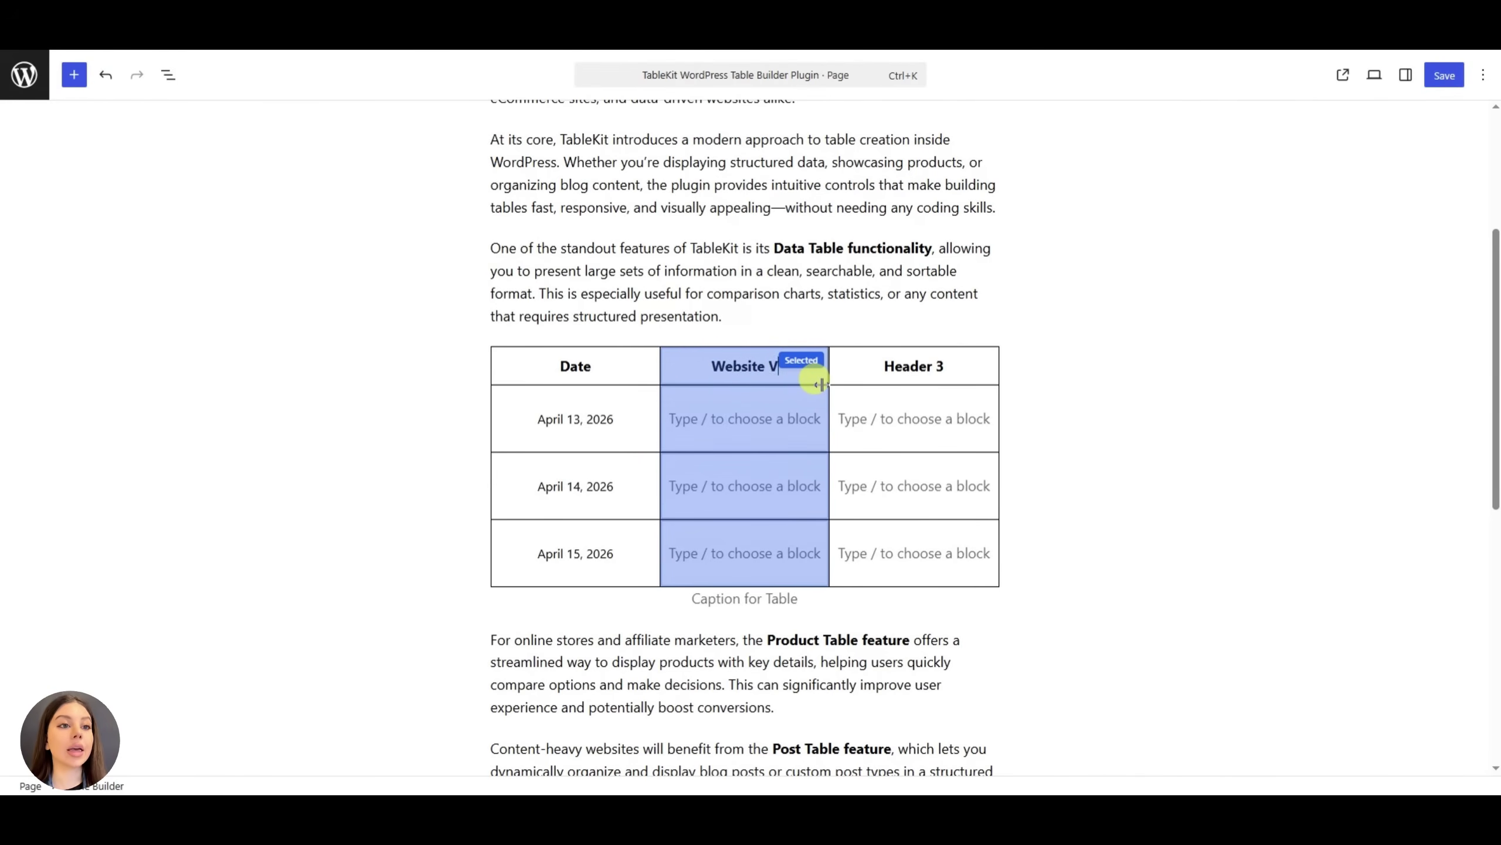
click(715, 422)
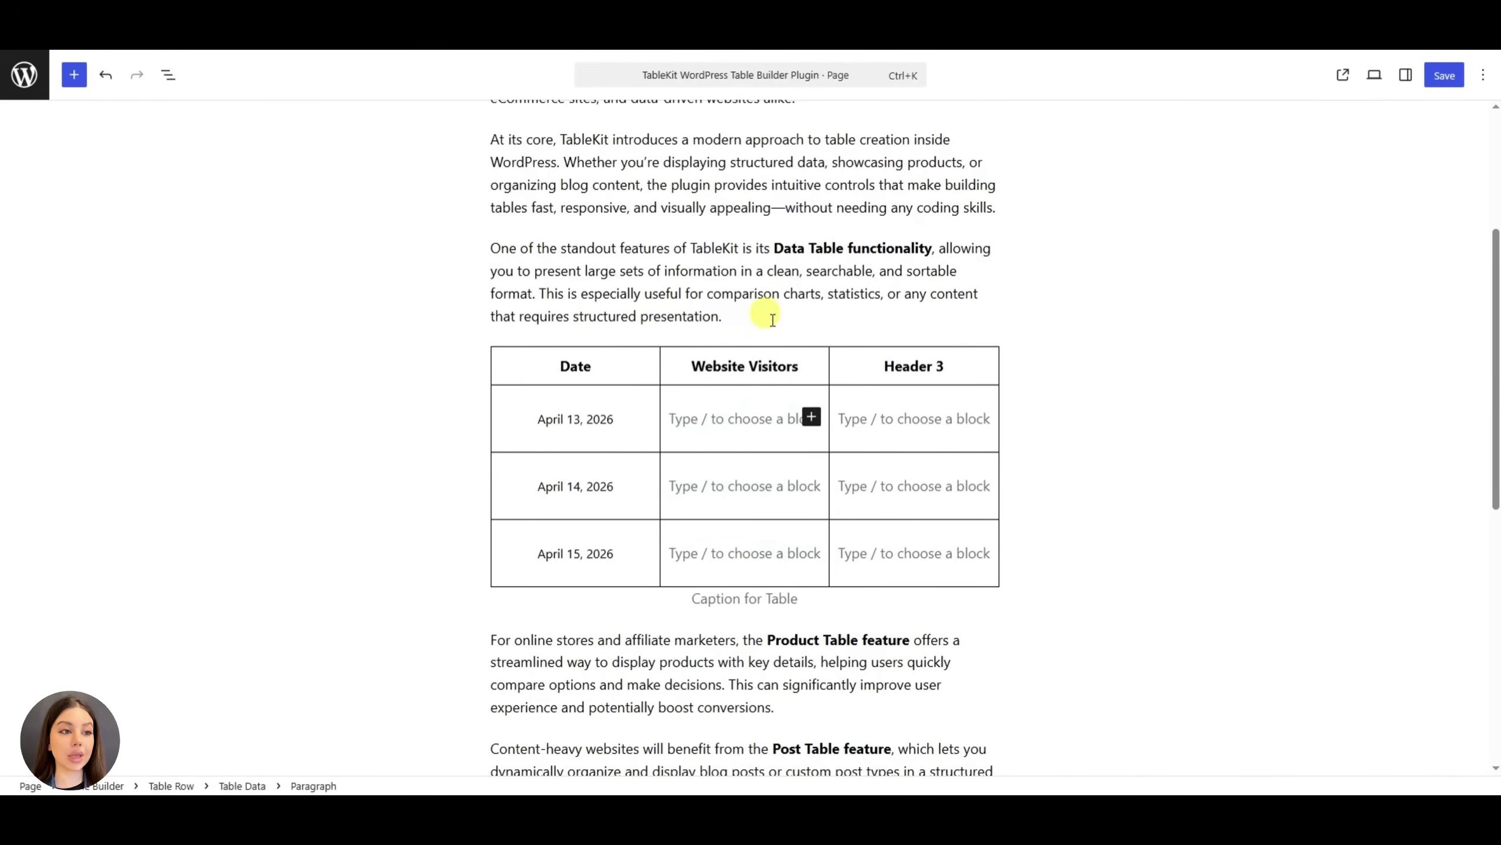
text(1,240)
click(743, 486)
text(1,510)
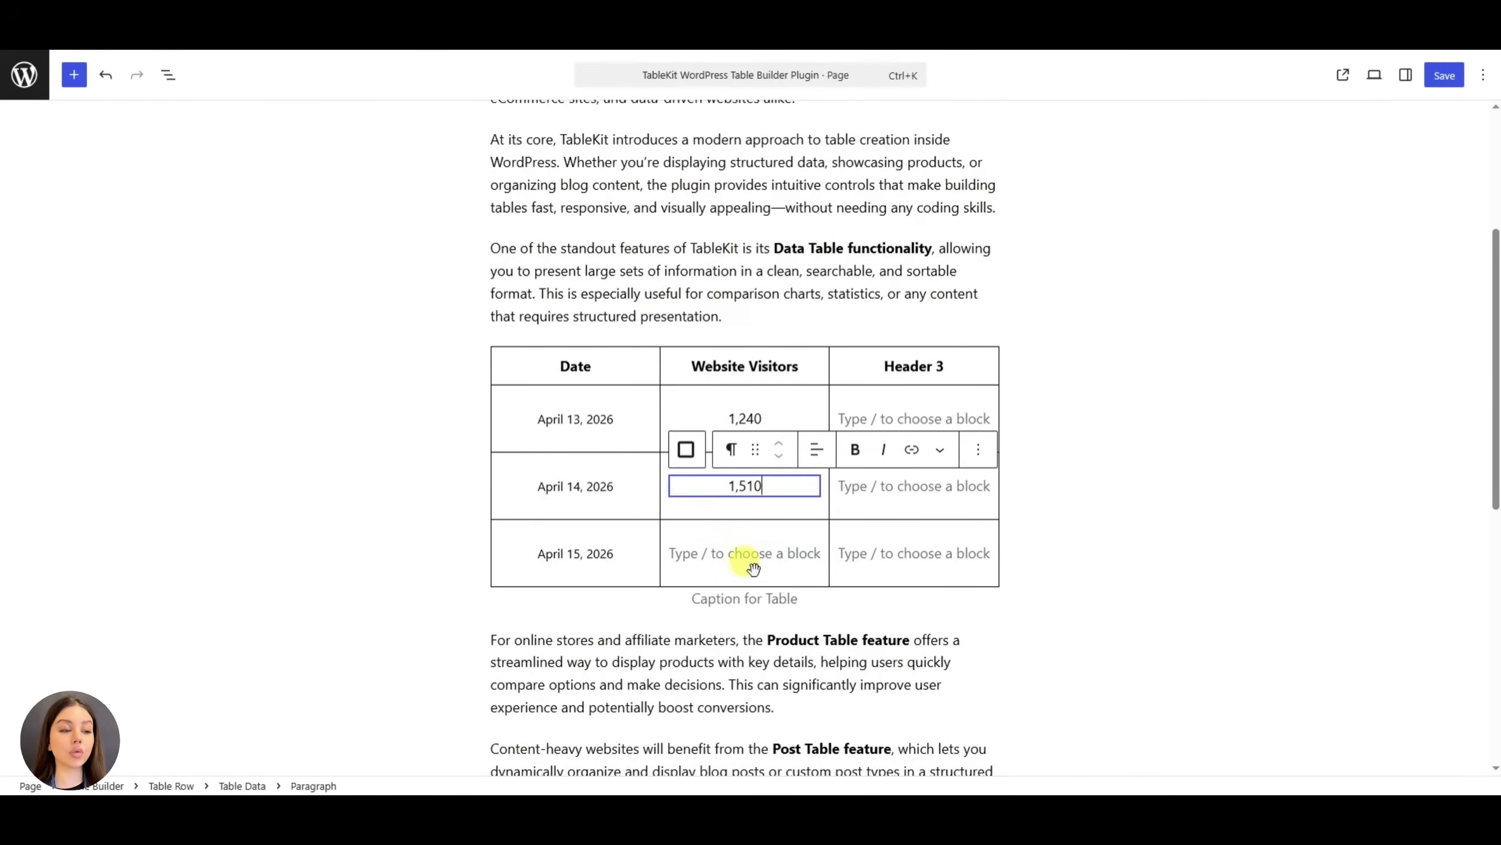
scroll(751, 571, up, 1)
click(730, 635)
text(1,780)
Title the third column "Bounce Rates" and fill its rows with 42%, 39% and 56%
click(865, 440)
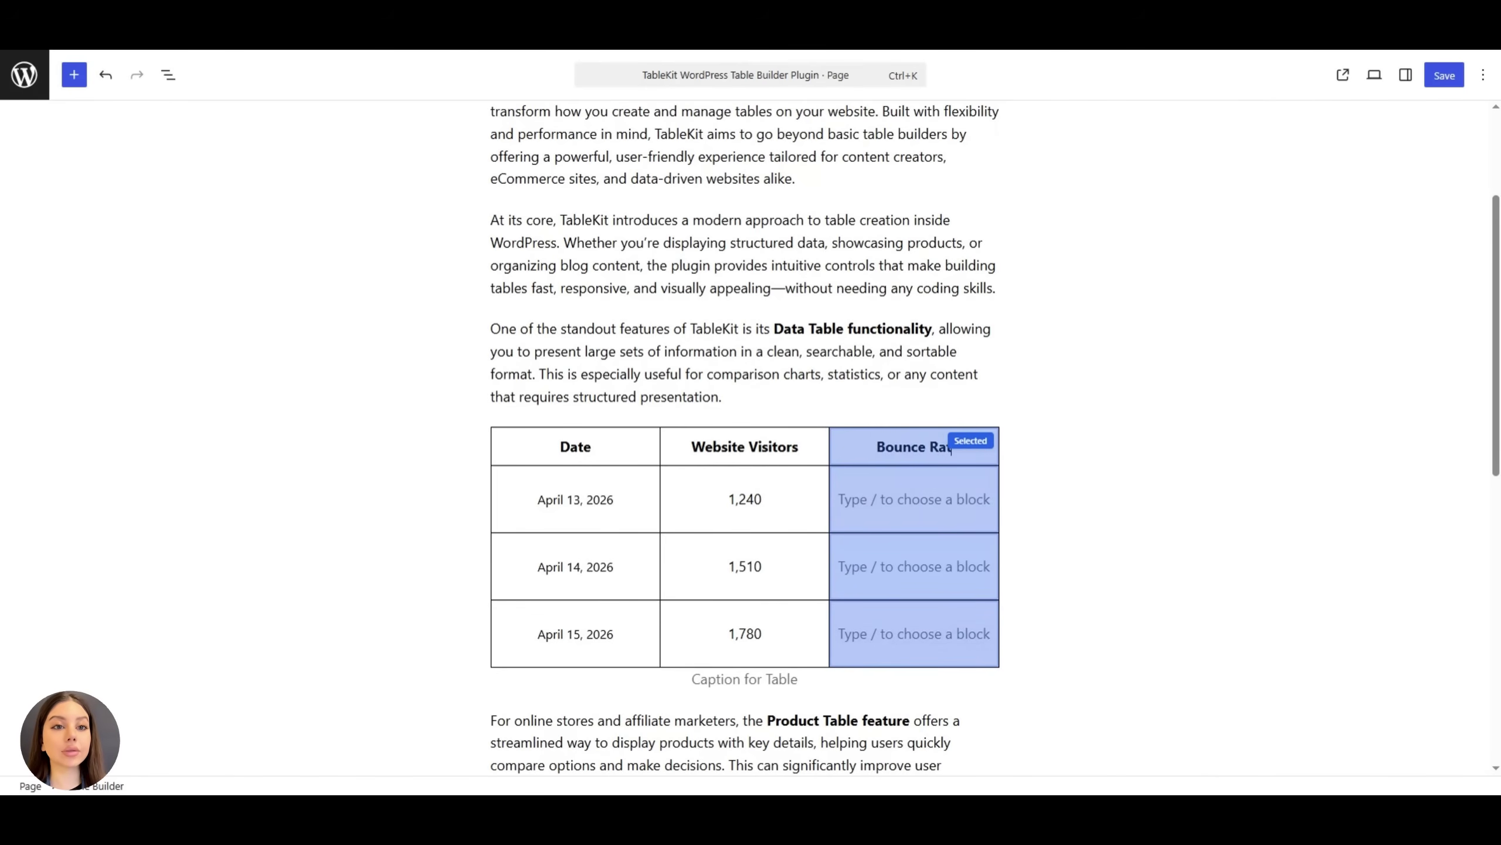
click(910, 479)
text(42%)
click(911, 568)
text(39%)
click(901, 623)
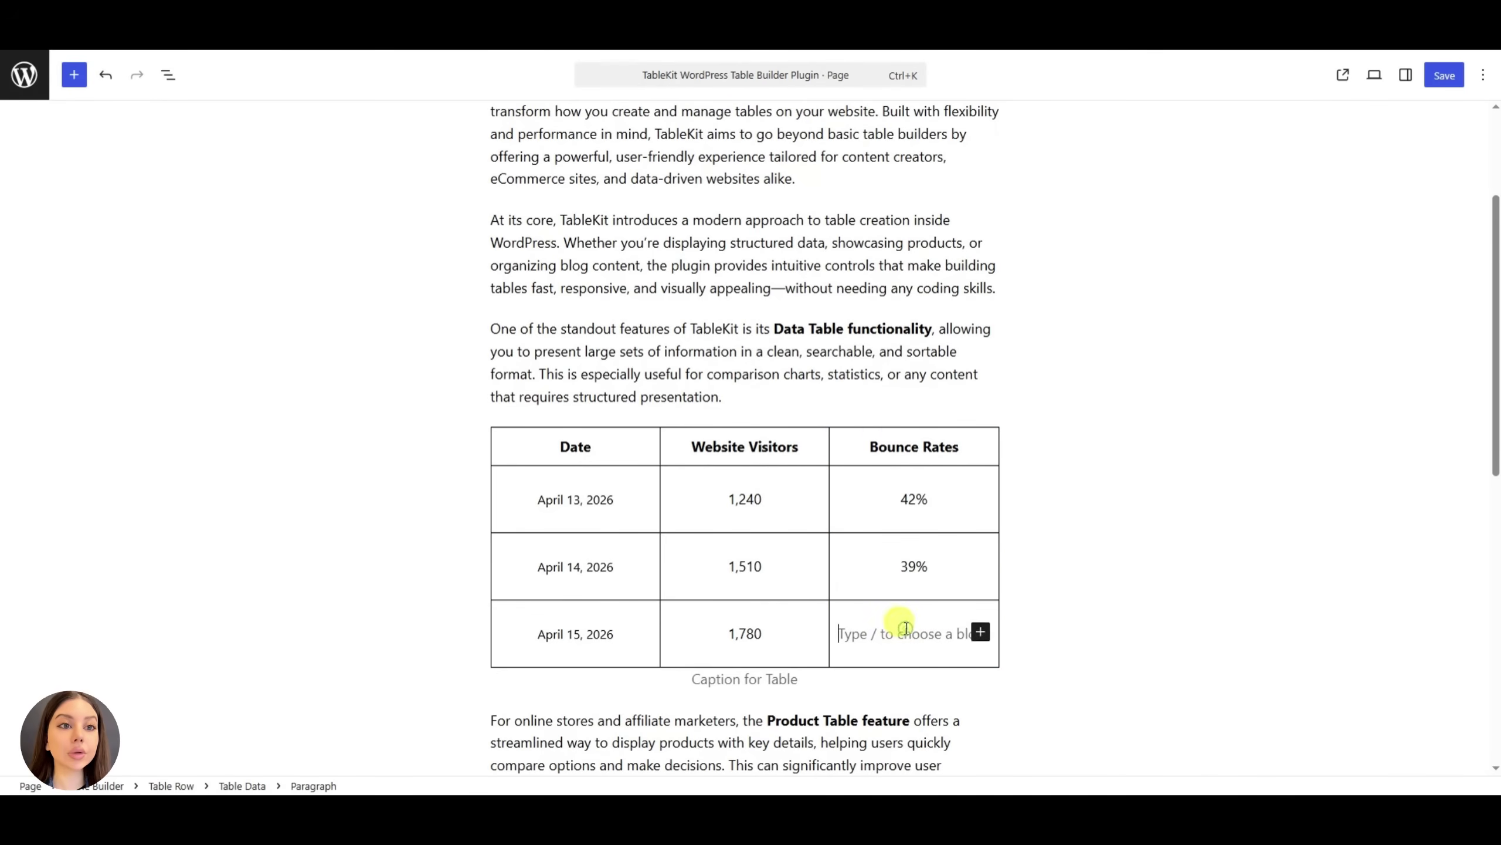
text(56%)
click(1152, 597)
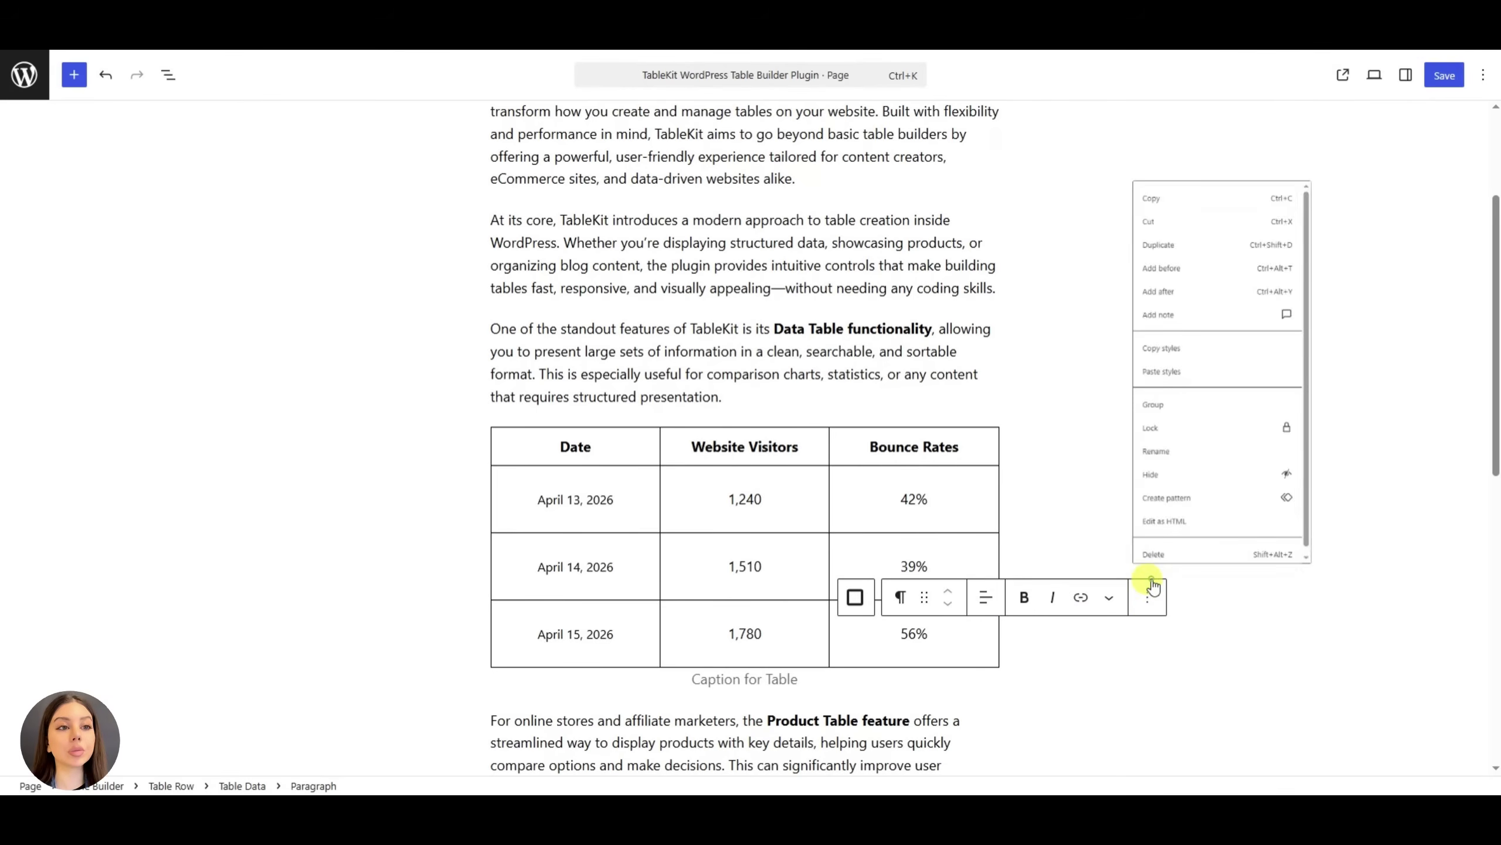
click(1106, 724)
Style the table with an orange border 15 px wide
click(1406, 74)
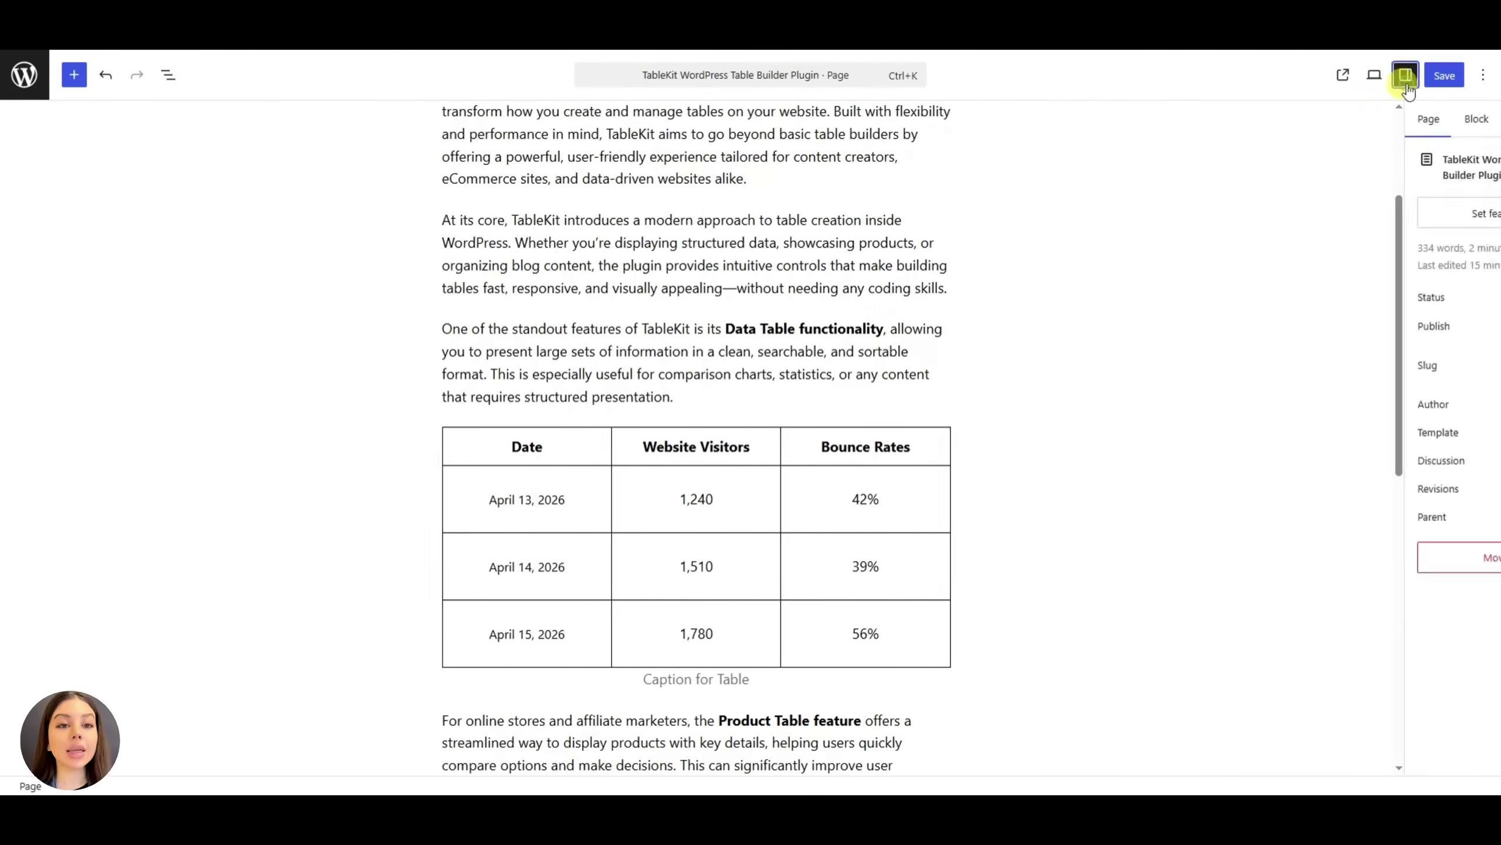
click(1385, 225)
scroll(1337, 568, down, 2)
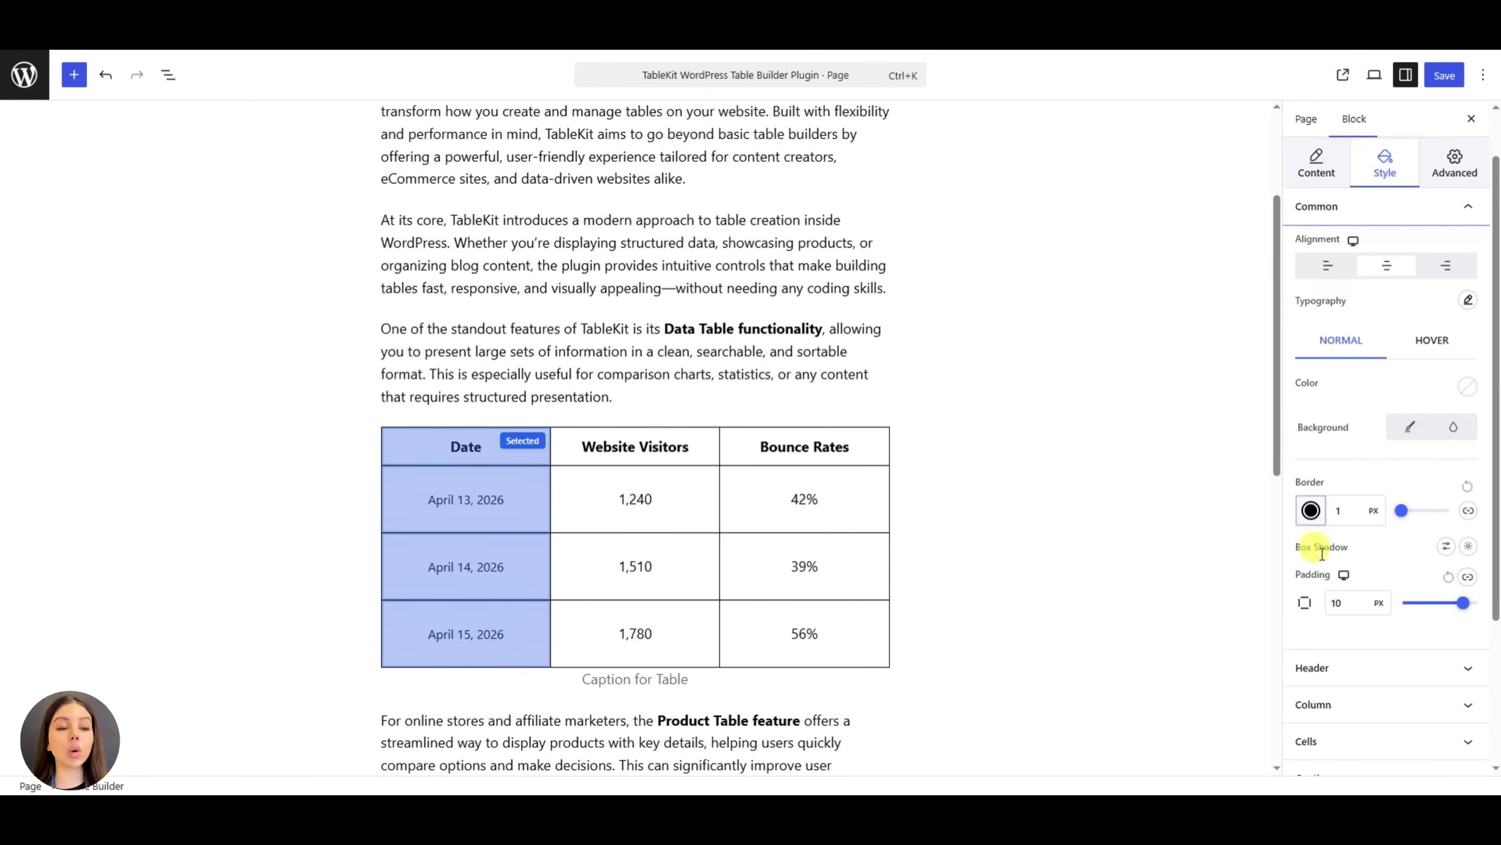
click(1310, 492)
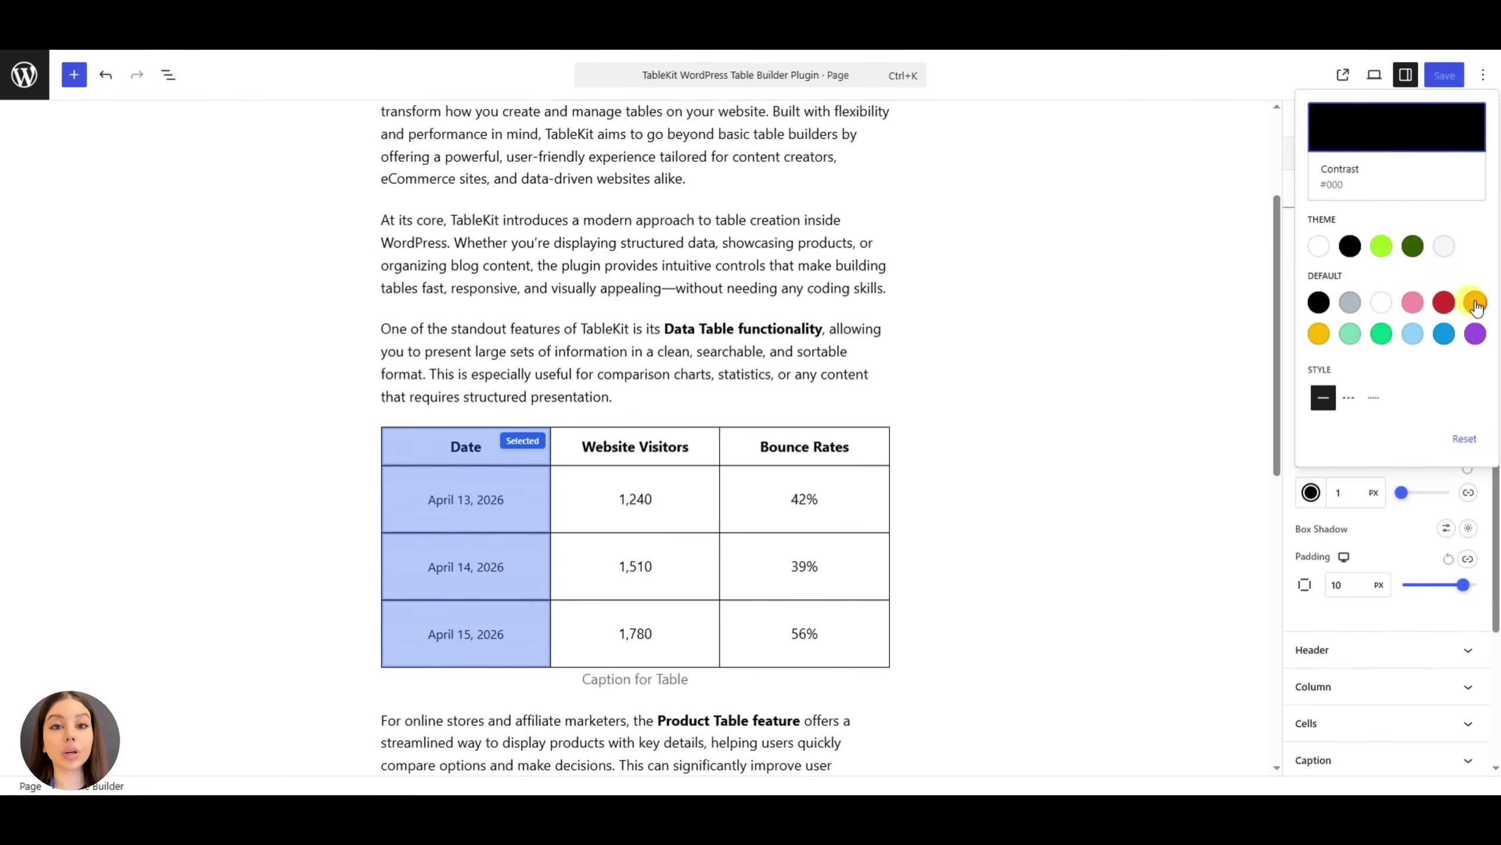
click(1476, 302)
click(1402, 492)
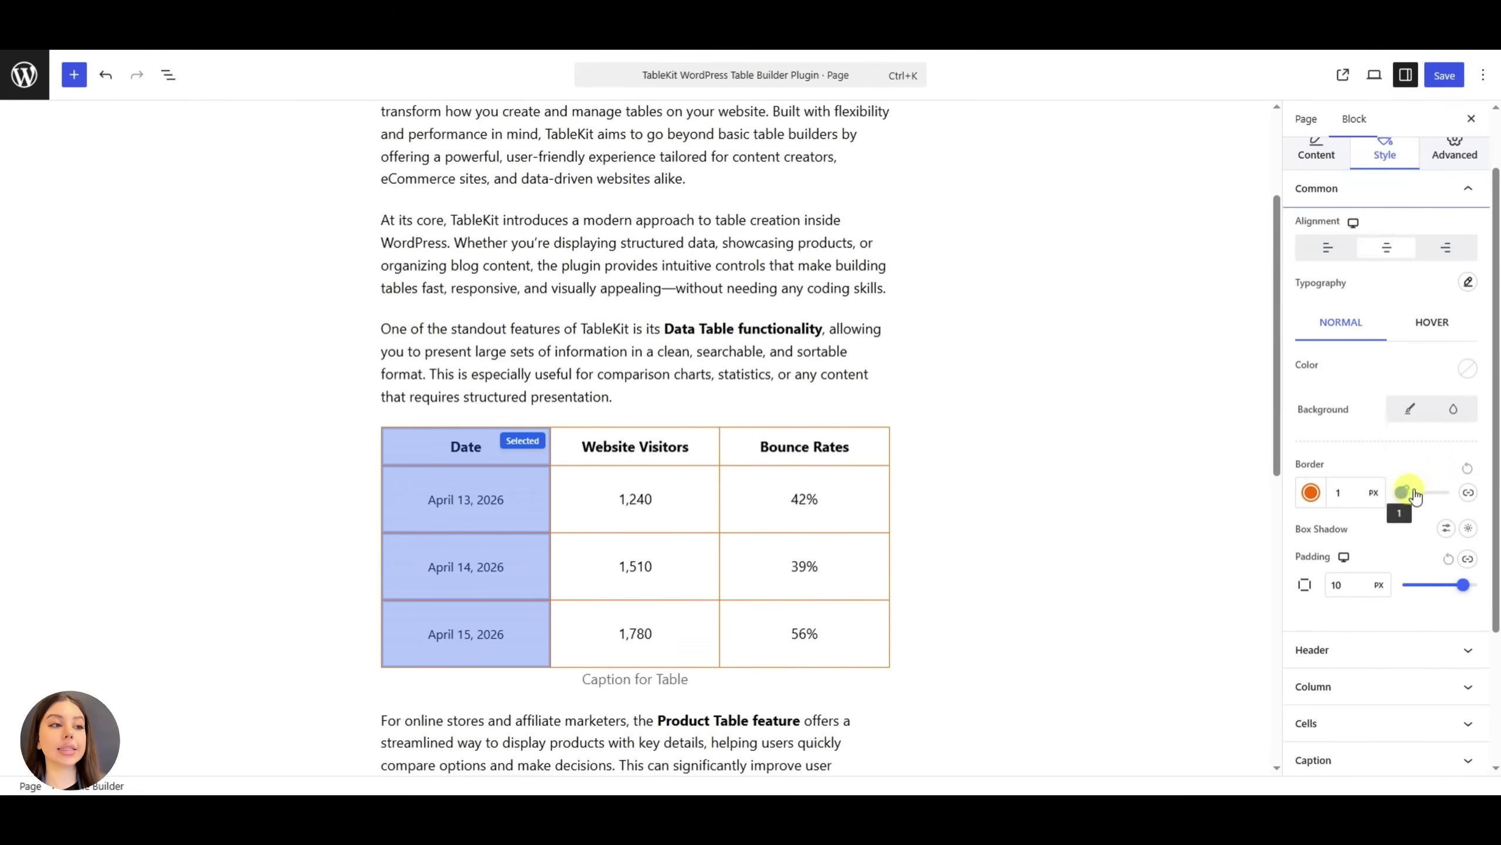
drag(1402, 492, 1412, 496)
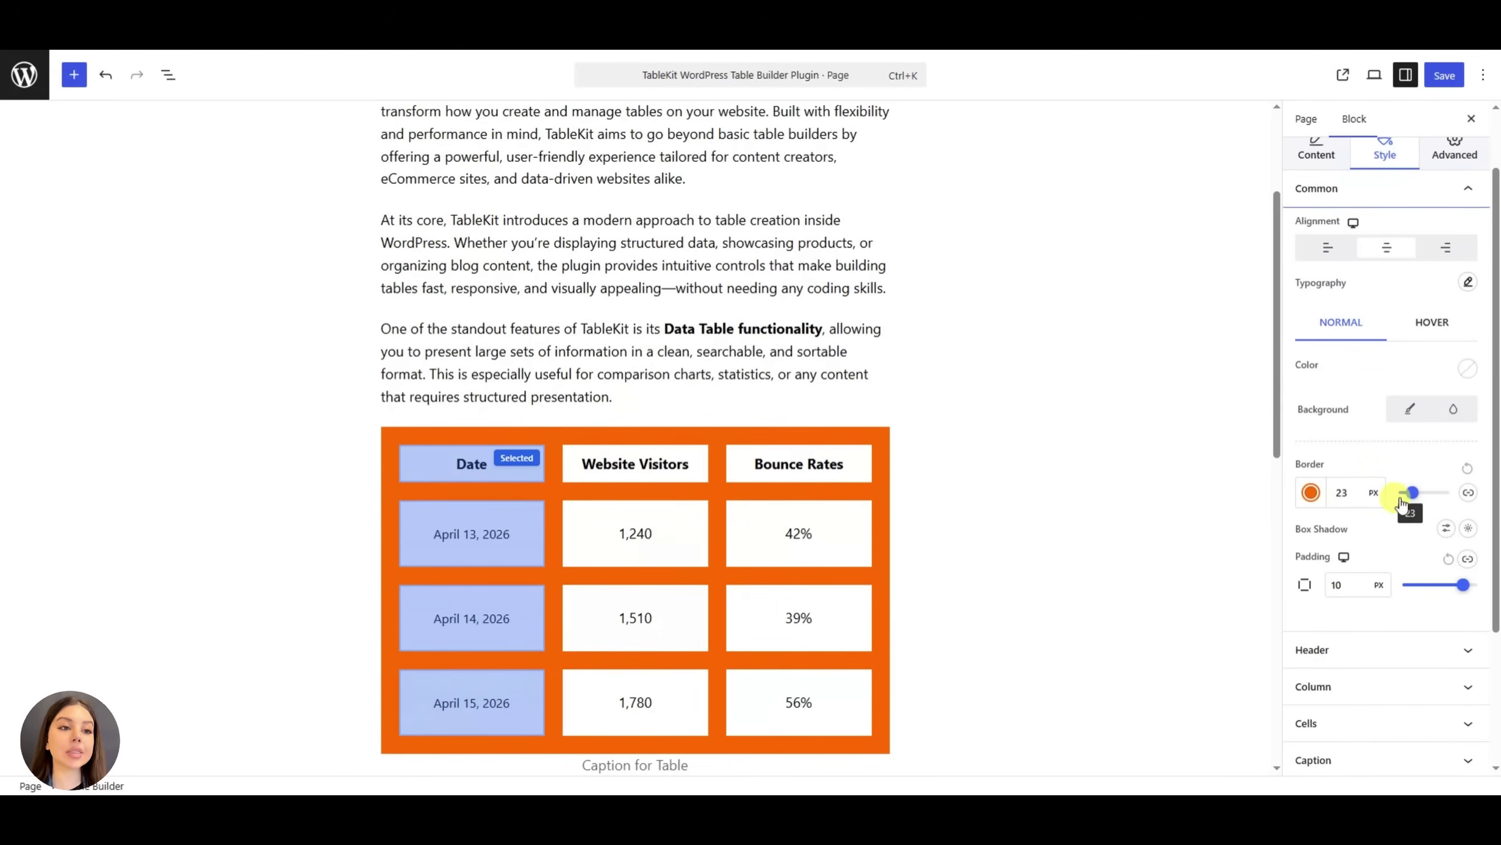
drag(1411, 499, 1408, 495)
Apply the box shadow preset with a solid black offset edge to the table and save the page
click(1447, 528)
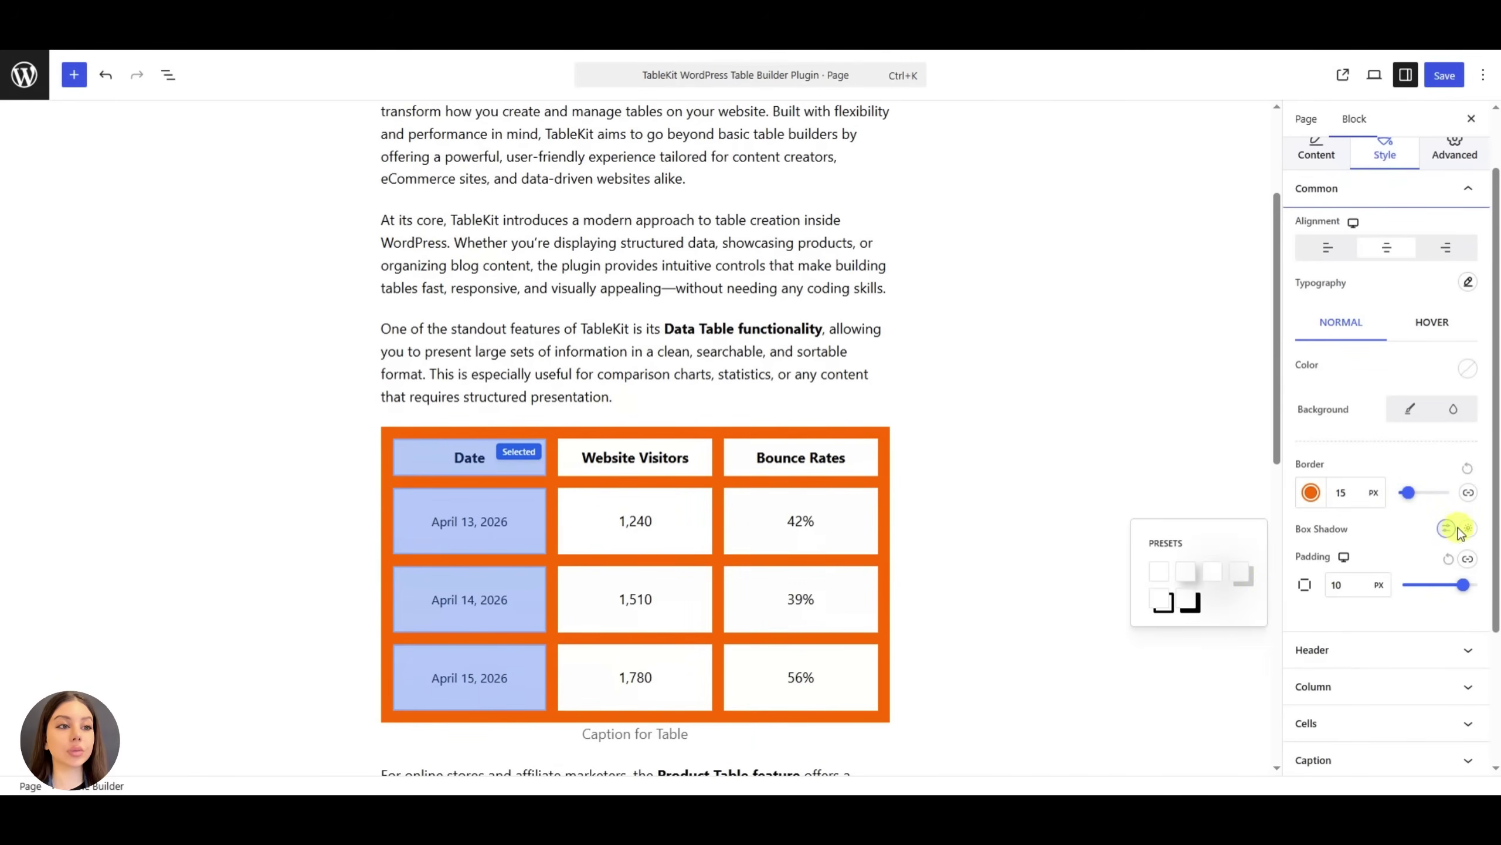
click(1193, 609)
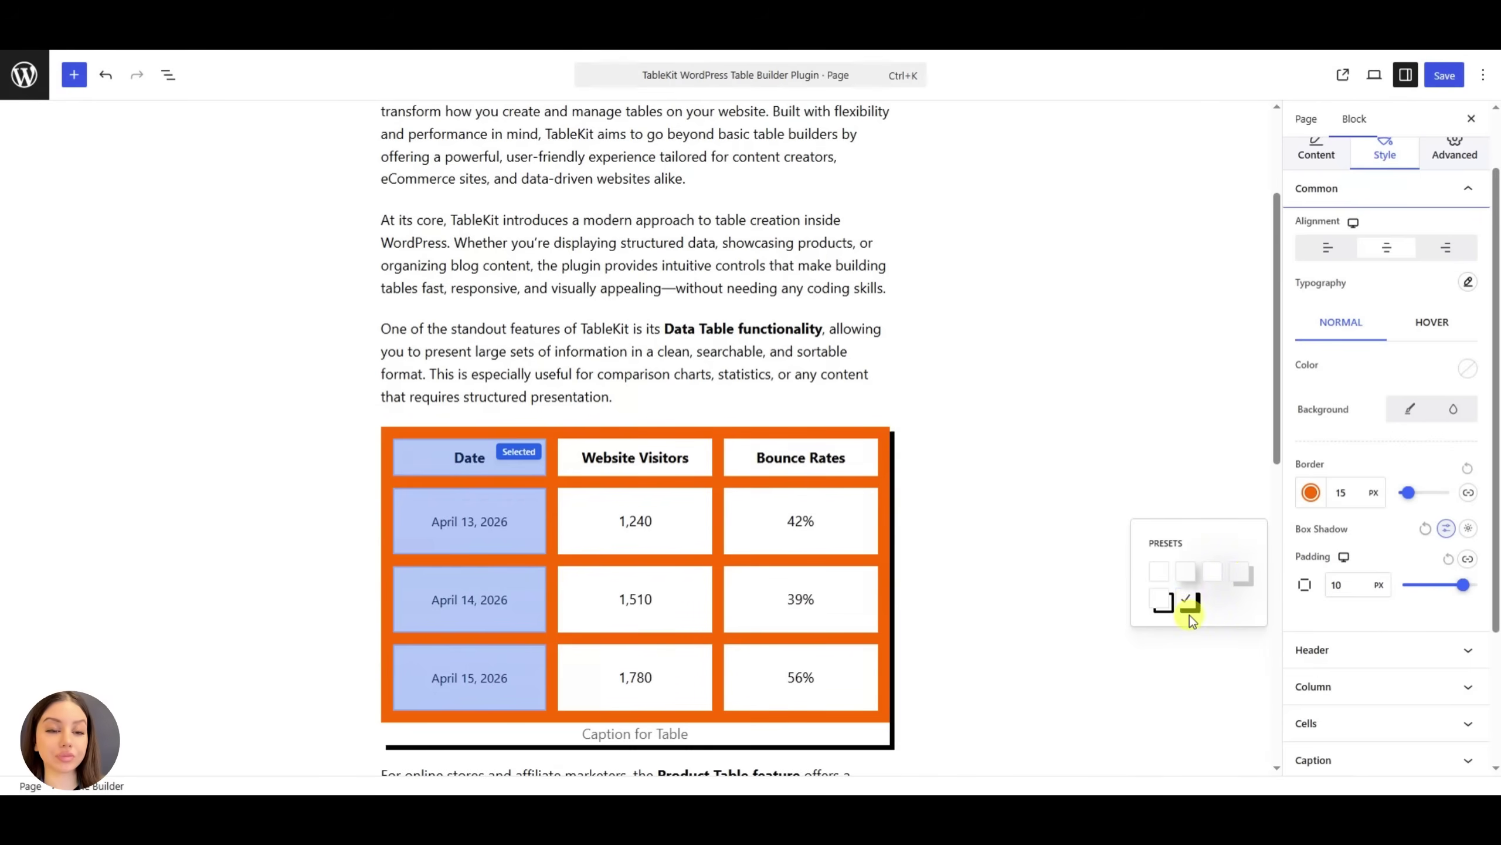
click(1173, 451)
key(ctrl+s)
Insert a second TableKit table builder block after the Product Table feature paragraph
scroll(1049, 526, down, 6)
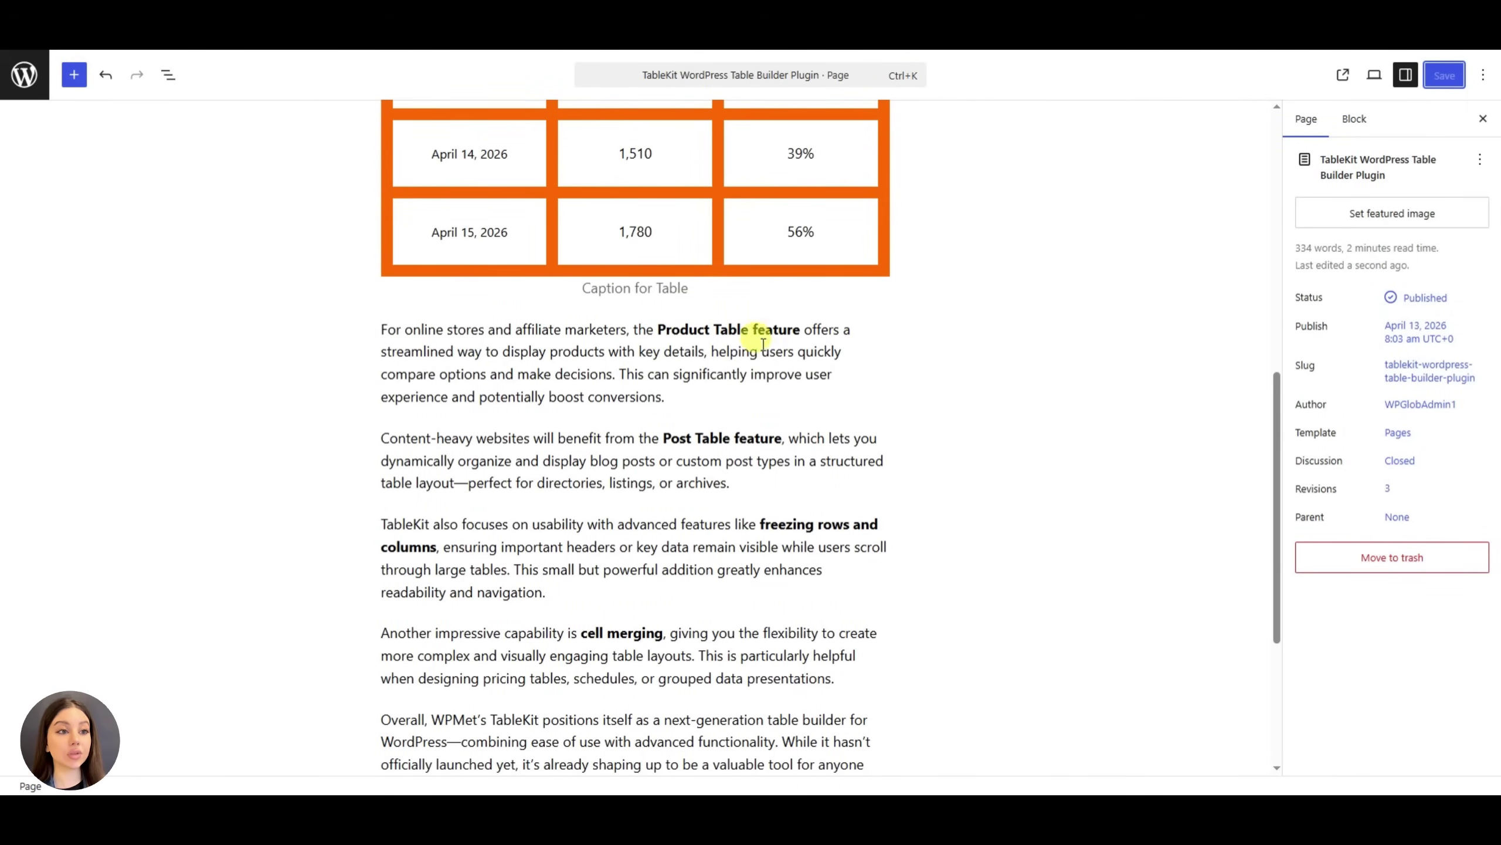
click(635, 417)
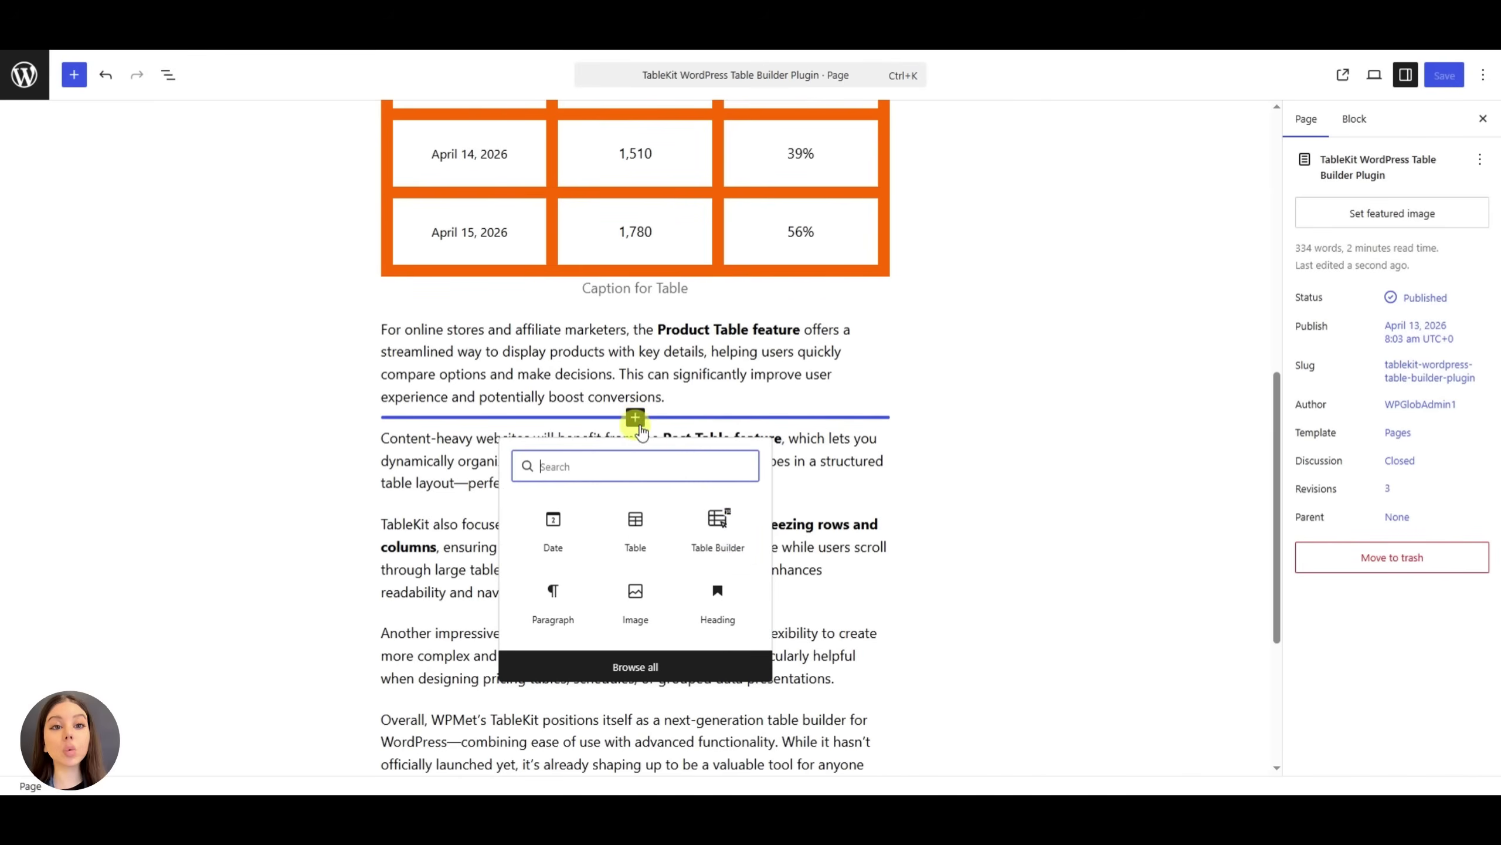
click(718, 519)
scroll(660, 415, down, 1)
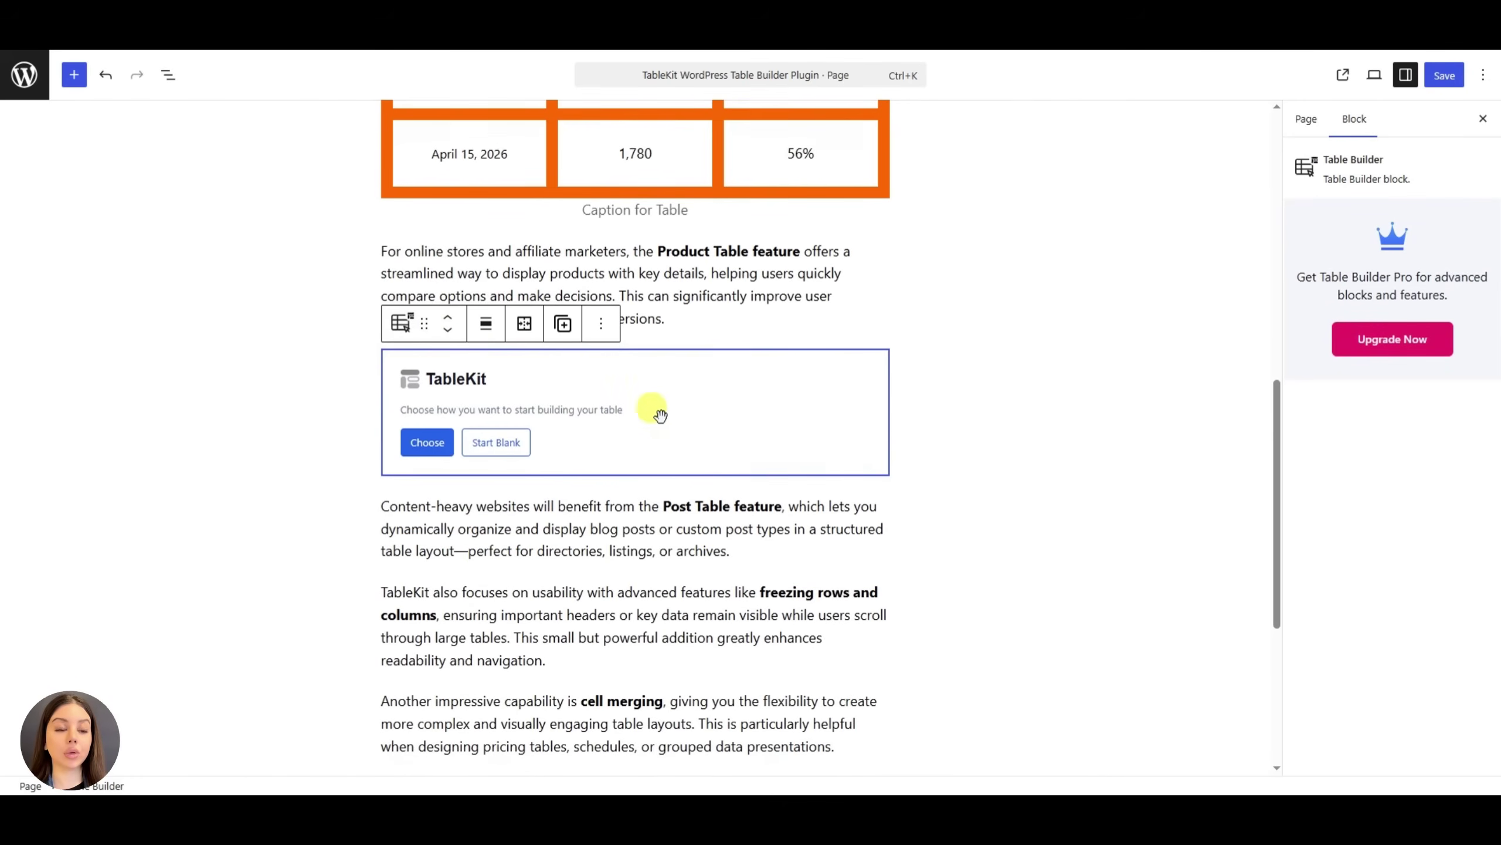
Import the "3 Product Comparison Table" template from the template library's Comparison Table category into the new block
click(445, 441)
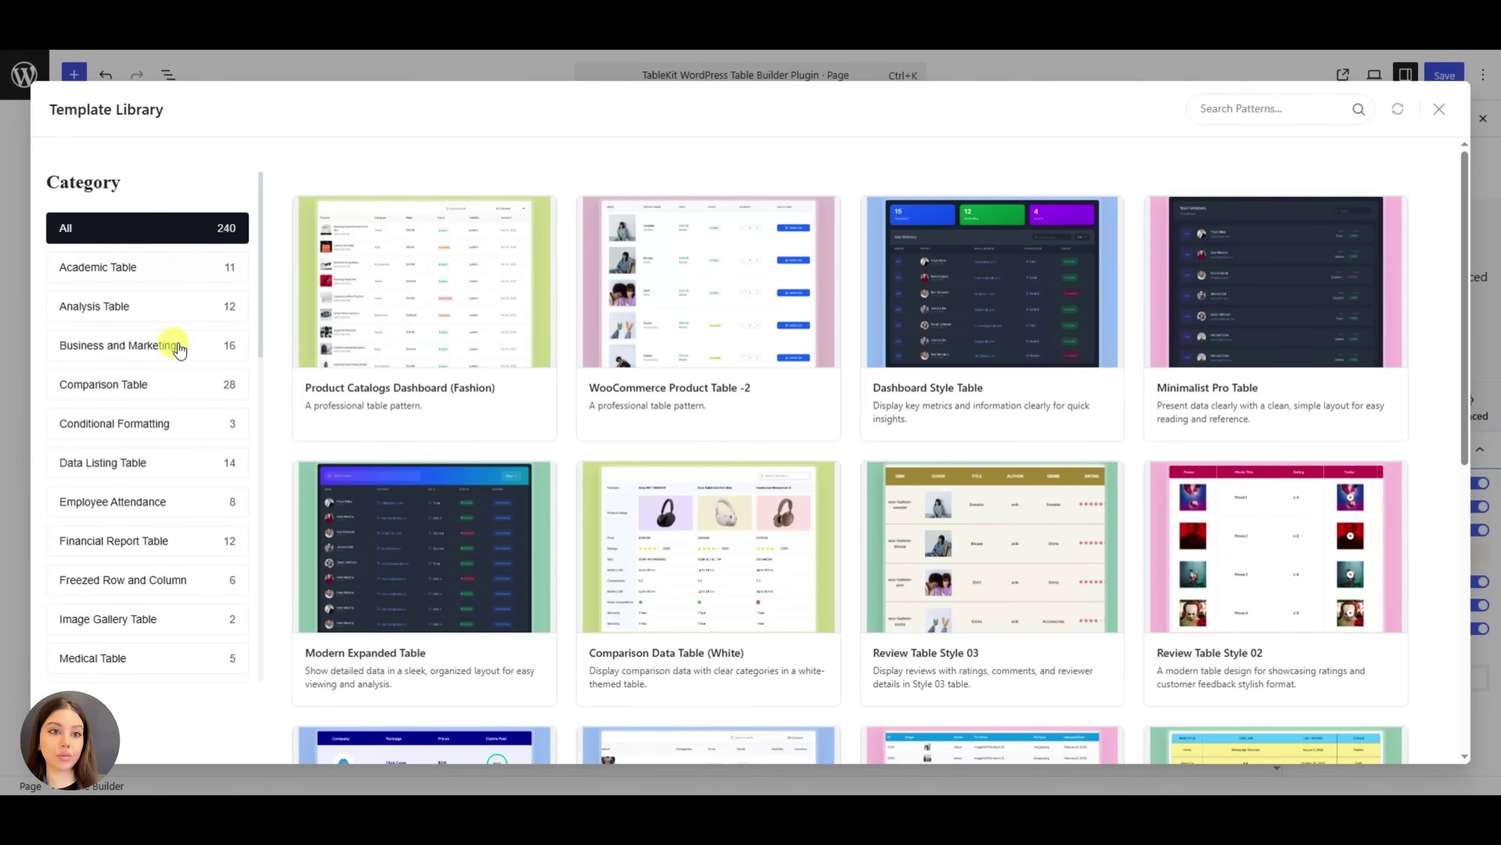
click(180, 400)
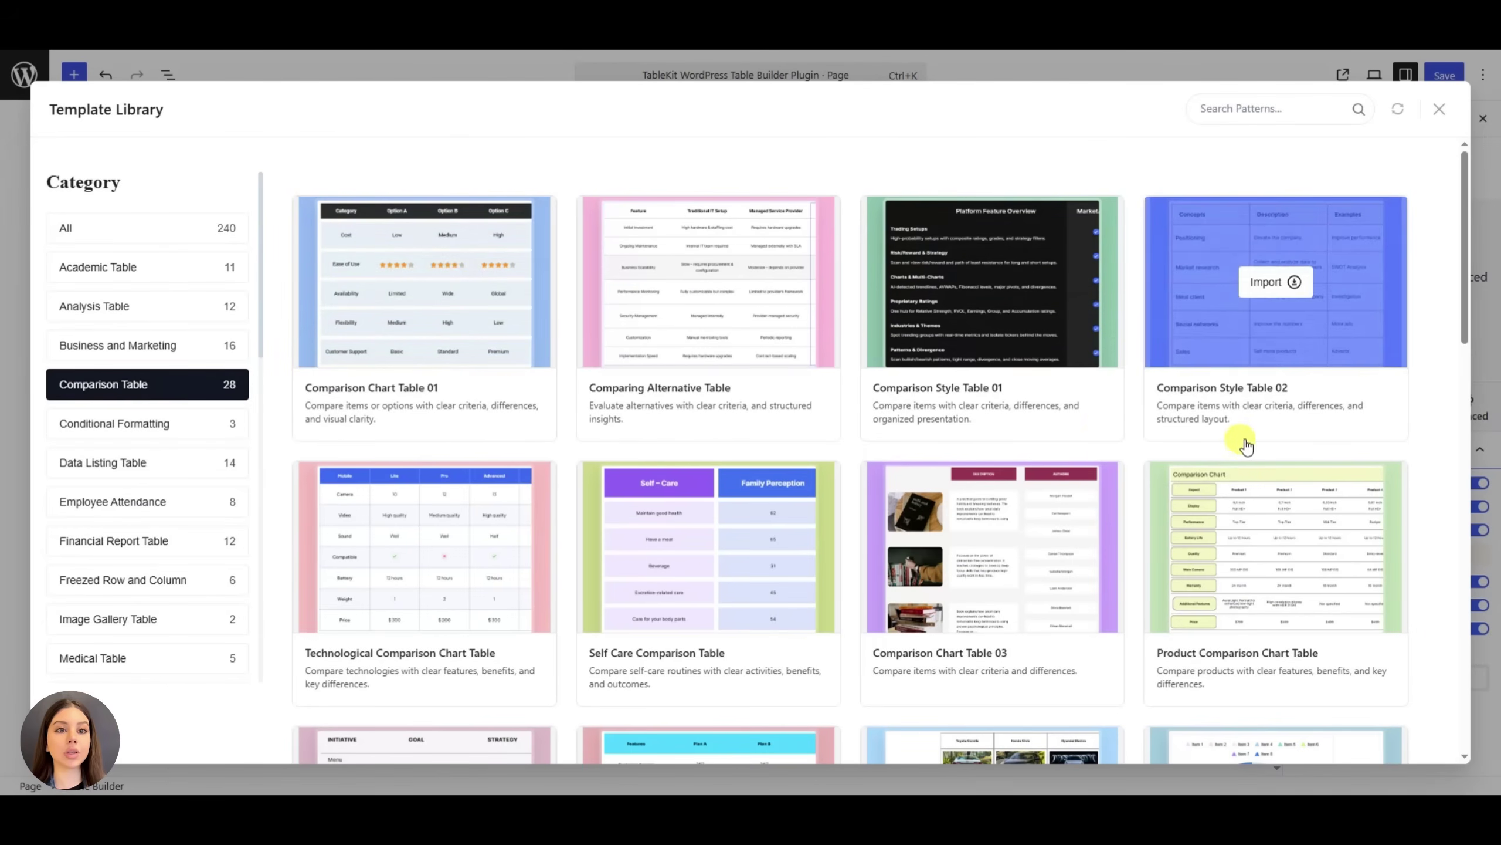
scroll(1188, 438, down, 3)
scroll(1188, 438, down, 5)
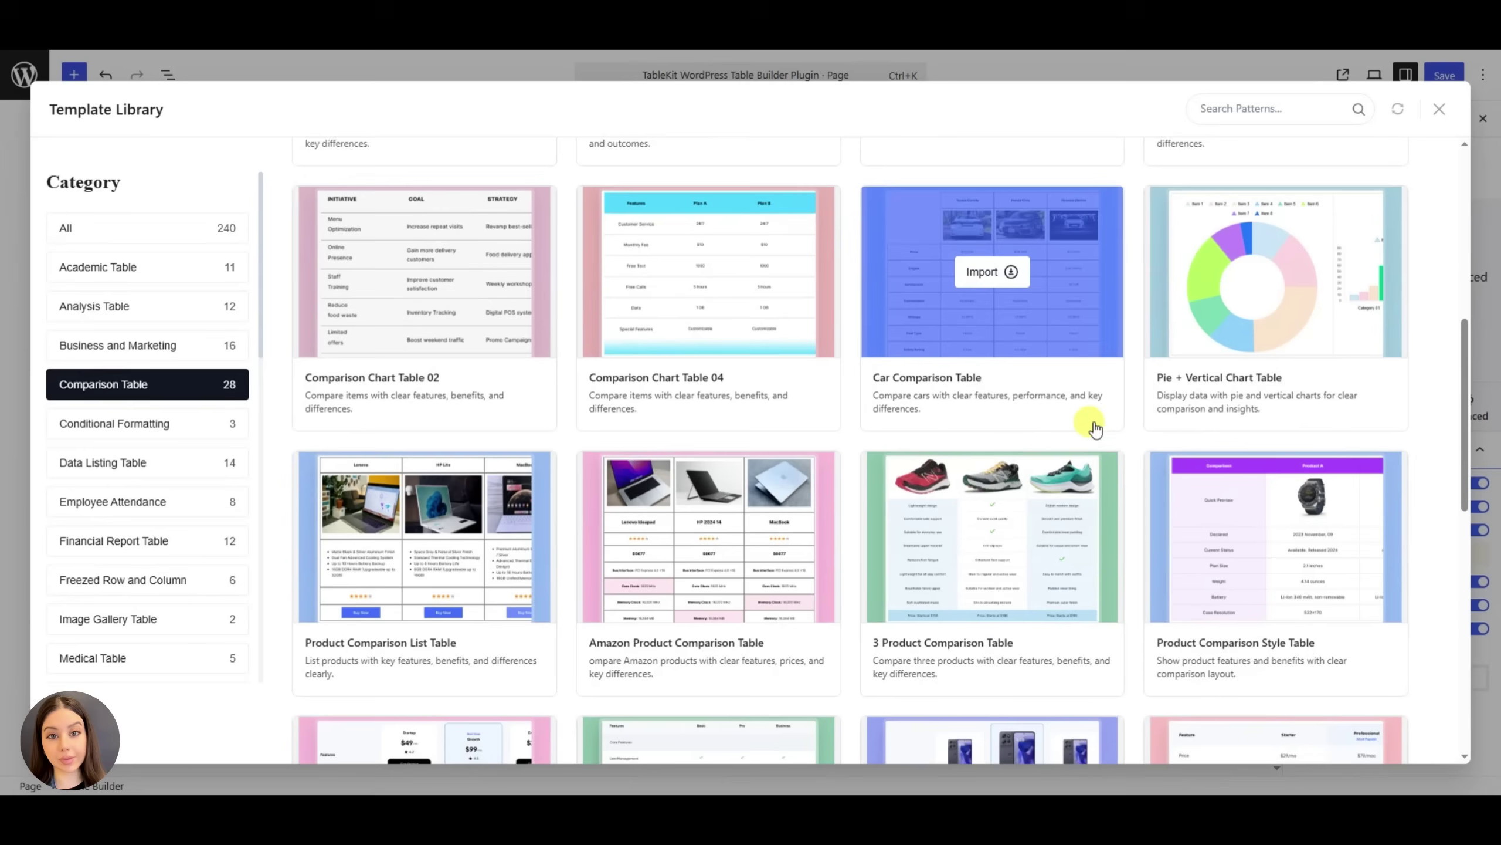
scroll(1090, 429, down, 1)
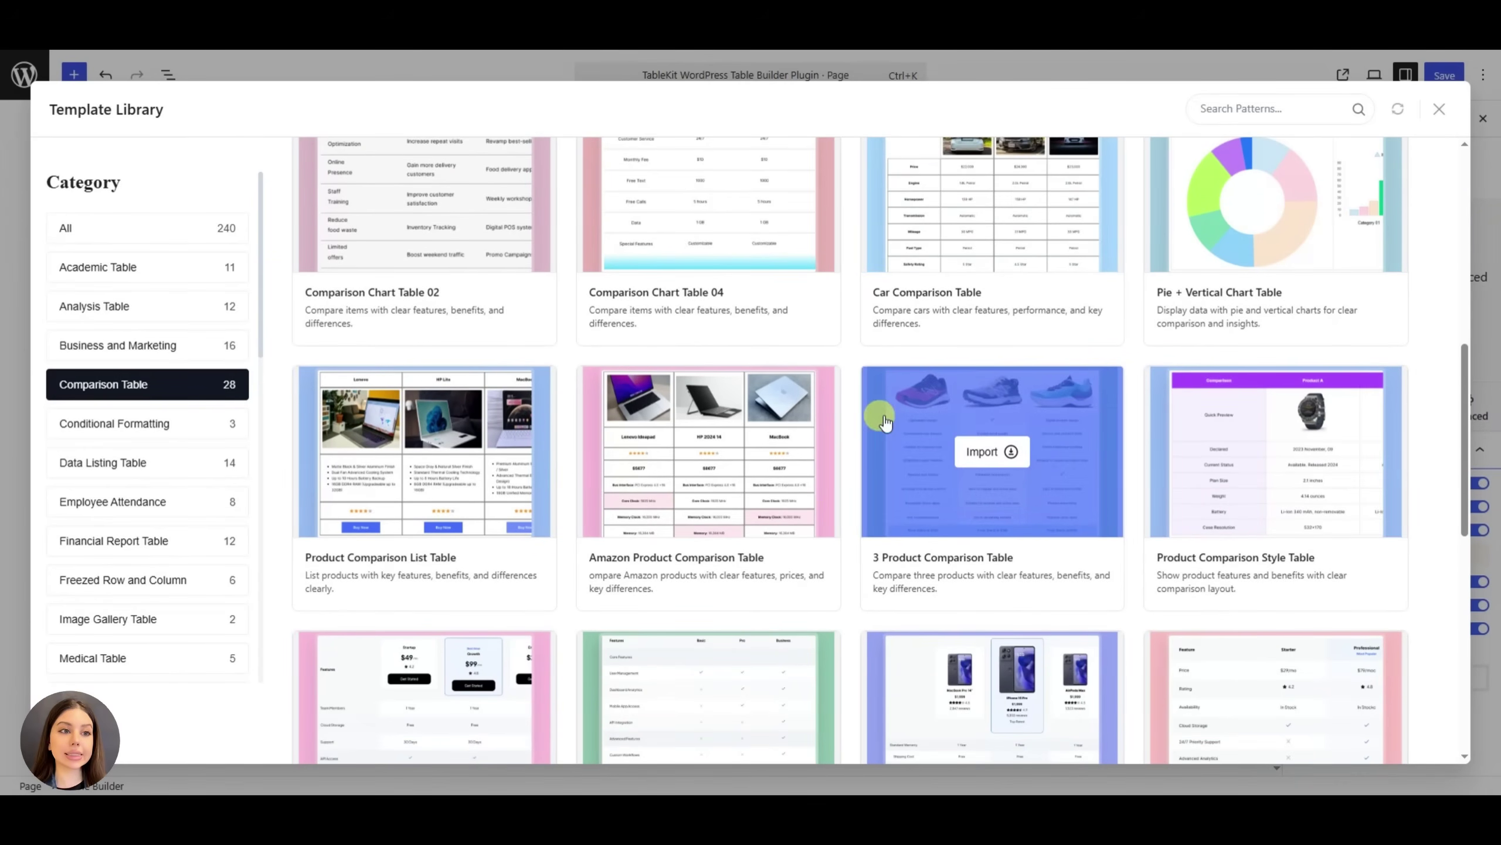
scroll(780, 450, down, 1)
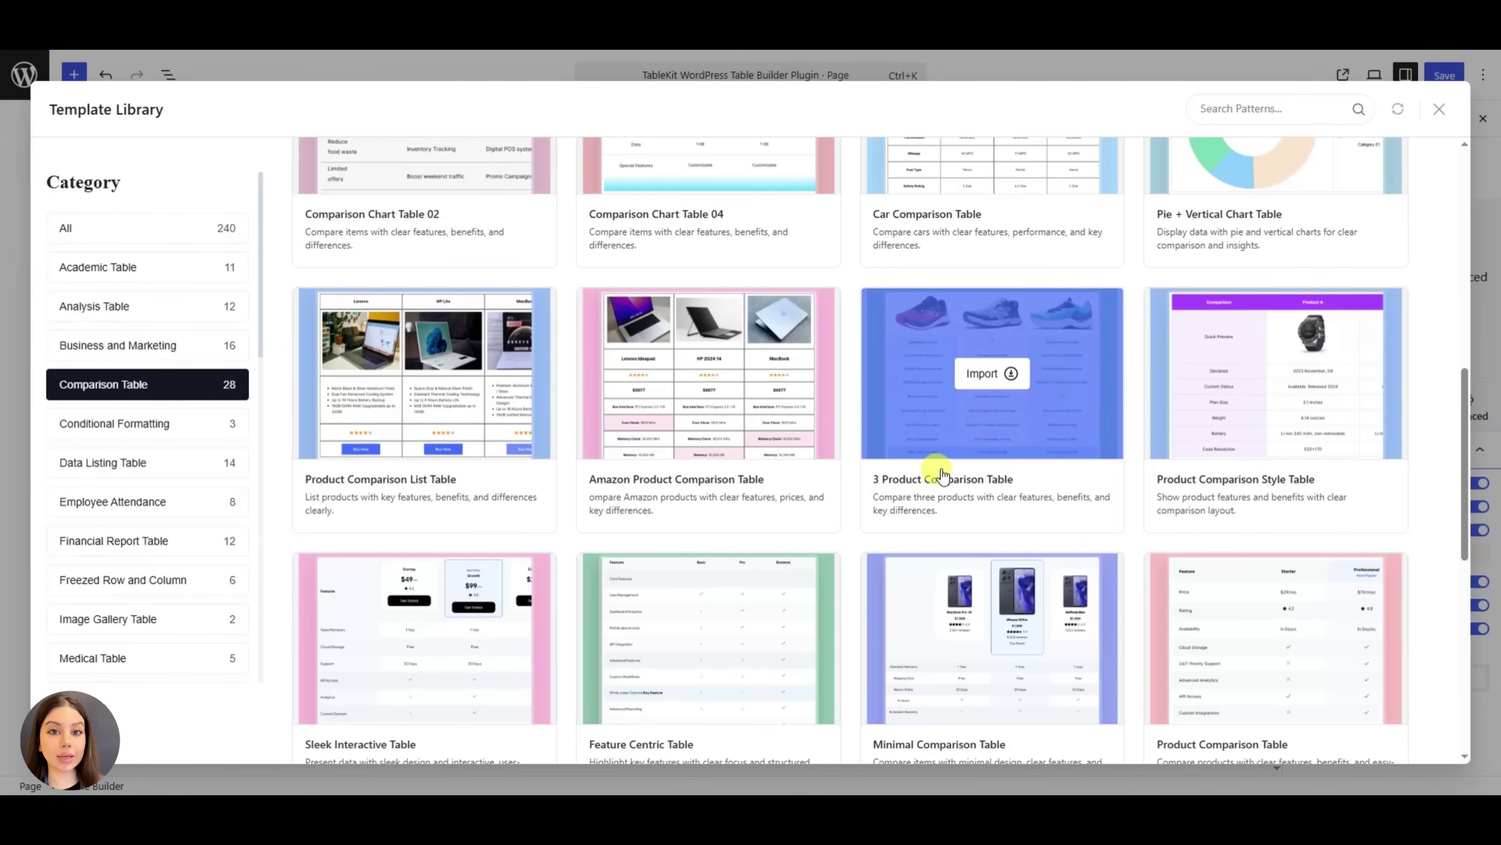
click(997, 389)
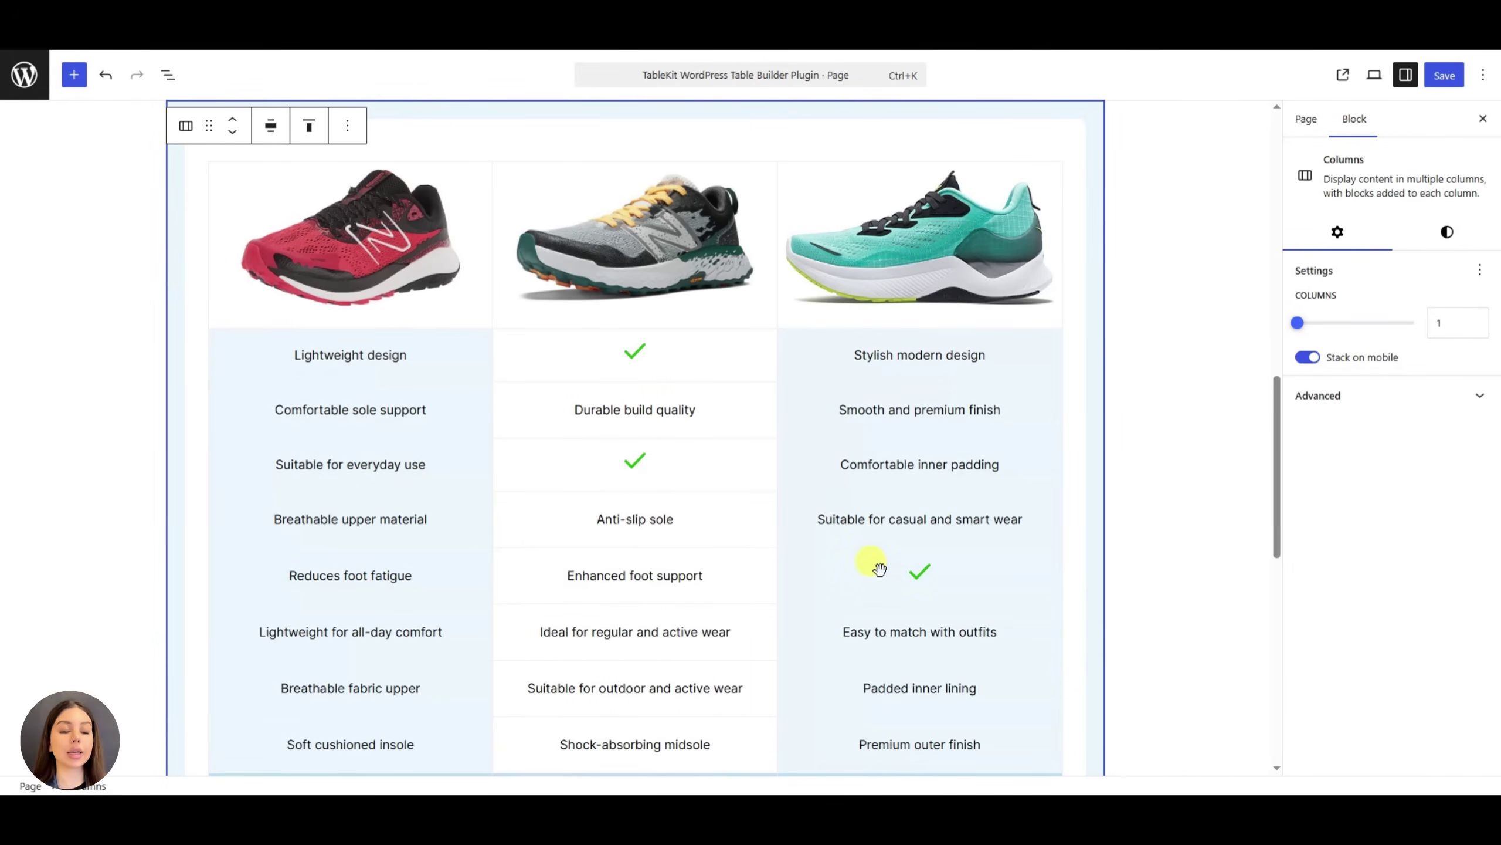
Examine the imported shoe comparison table from its images to its price row, and view the third shoe image's settings
scroll(879, 569, down, 4)
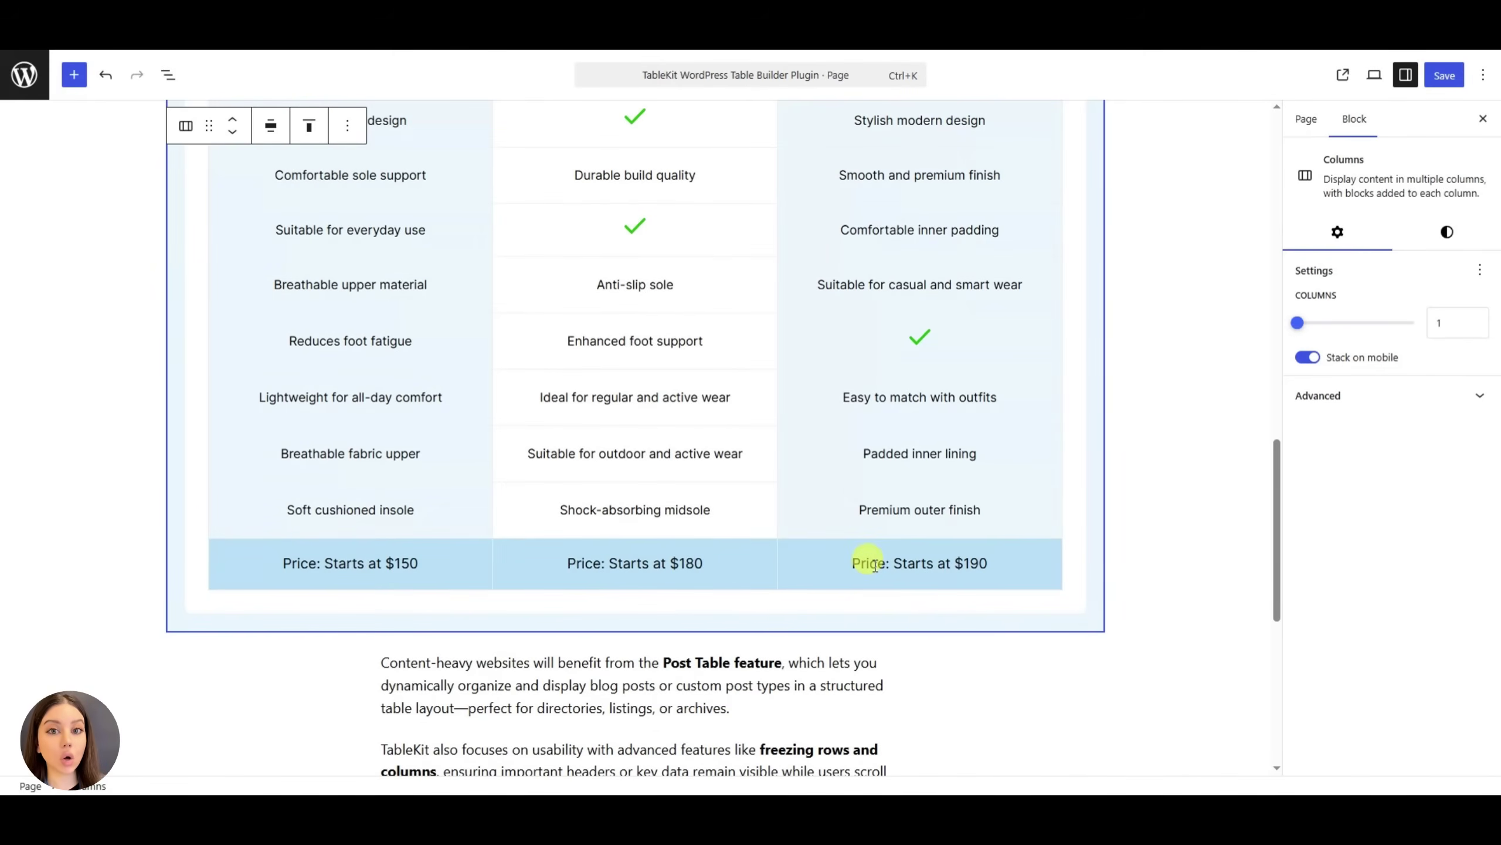
scroll(875, 565, up, 5)
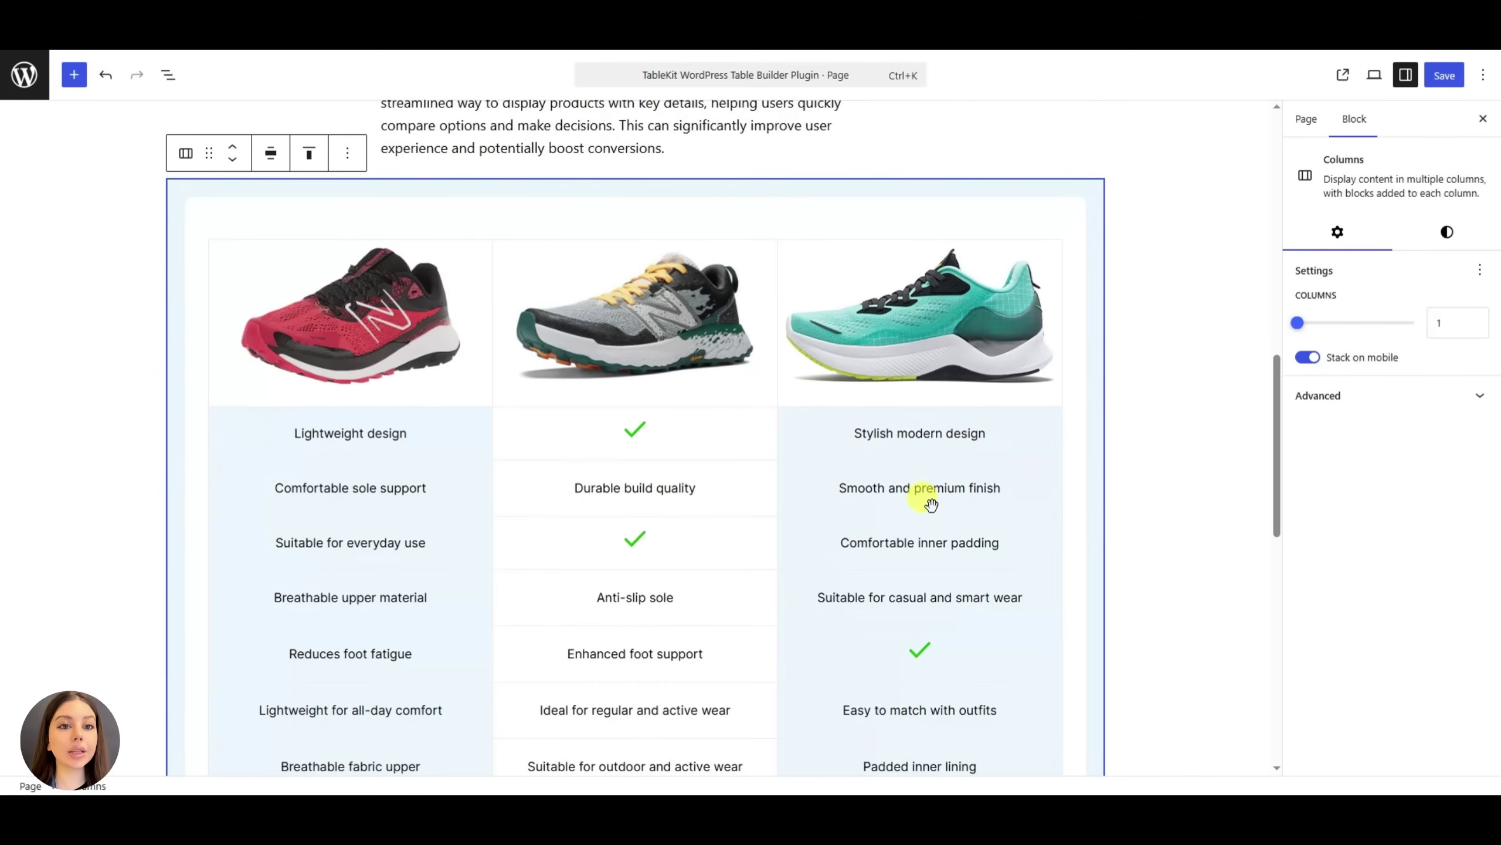
click(927, 344)
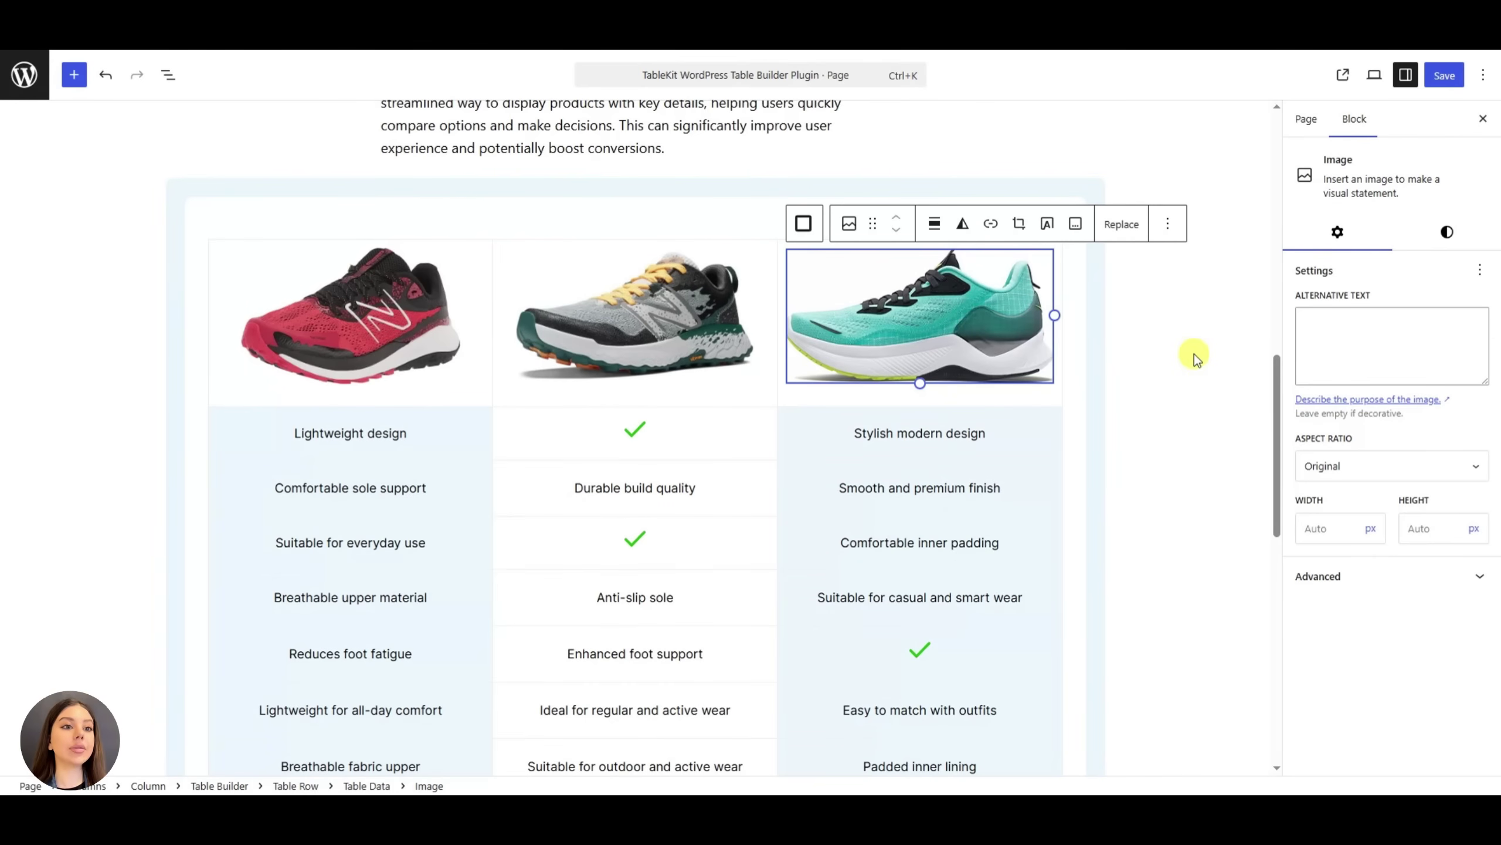
click(1327, 321)
click(1174, 408)
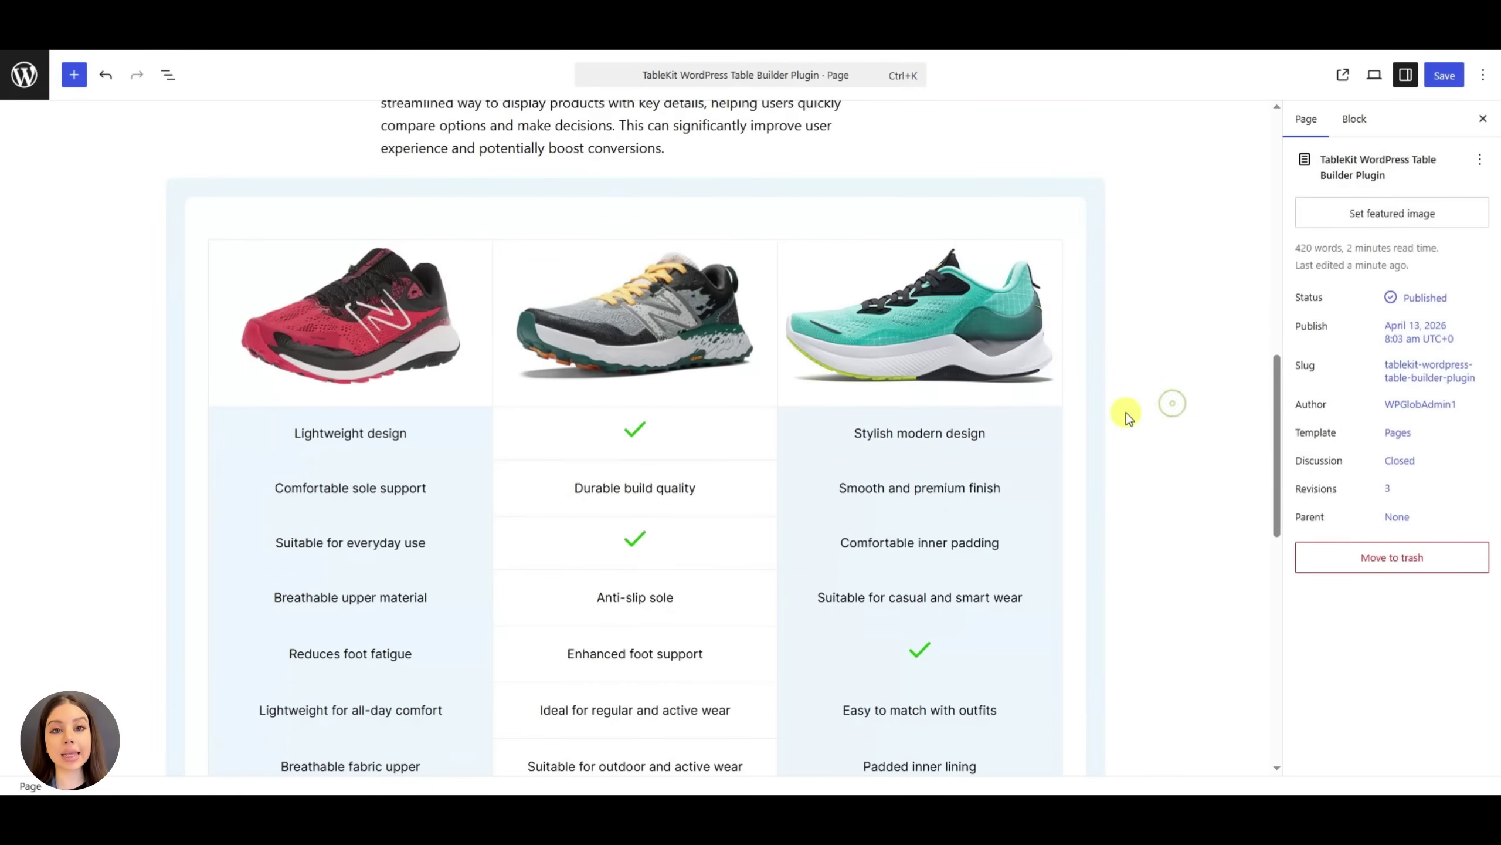
scroll(1109, 419, down, 4)
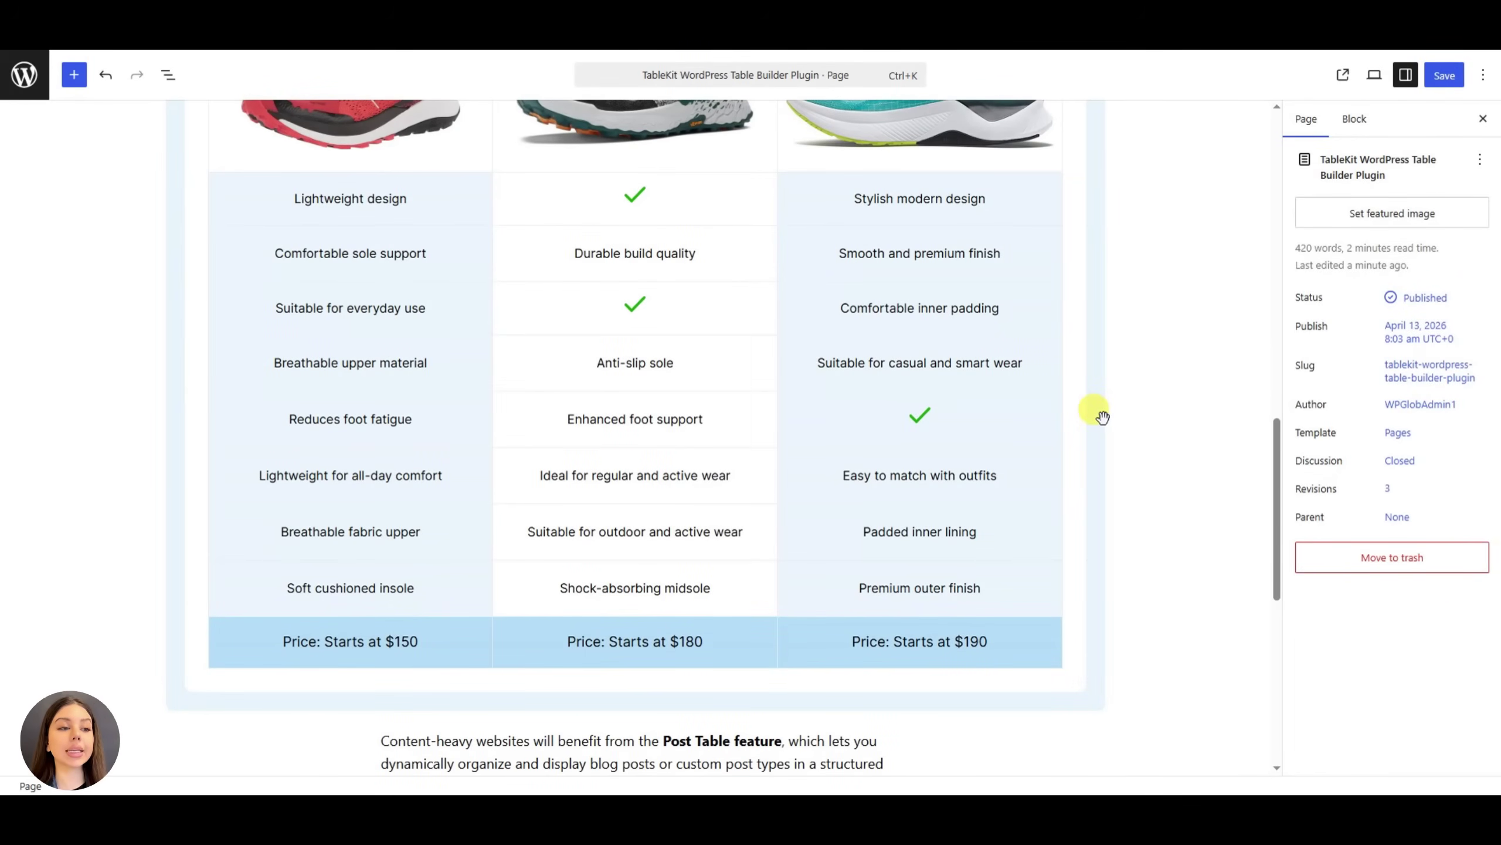
Insert a third TableKit Table Builder block after the Post Table feature paragraph
scroll(1102, 418, down, 4)
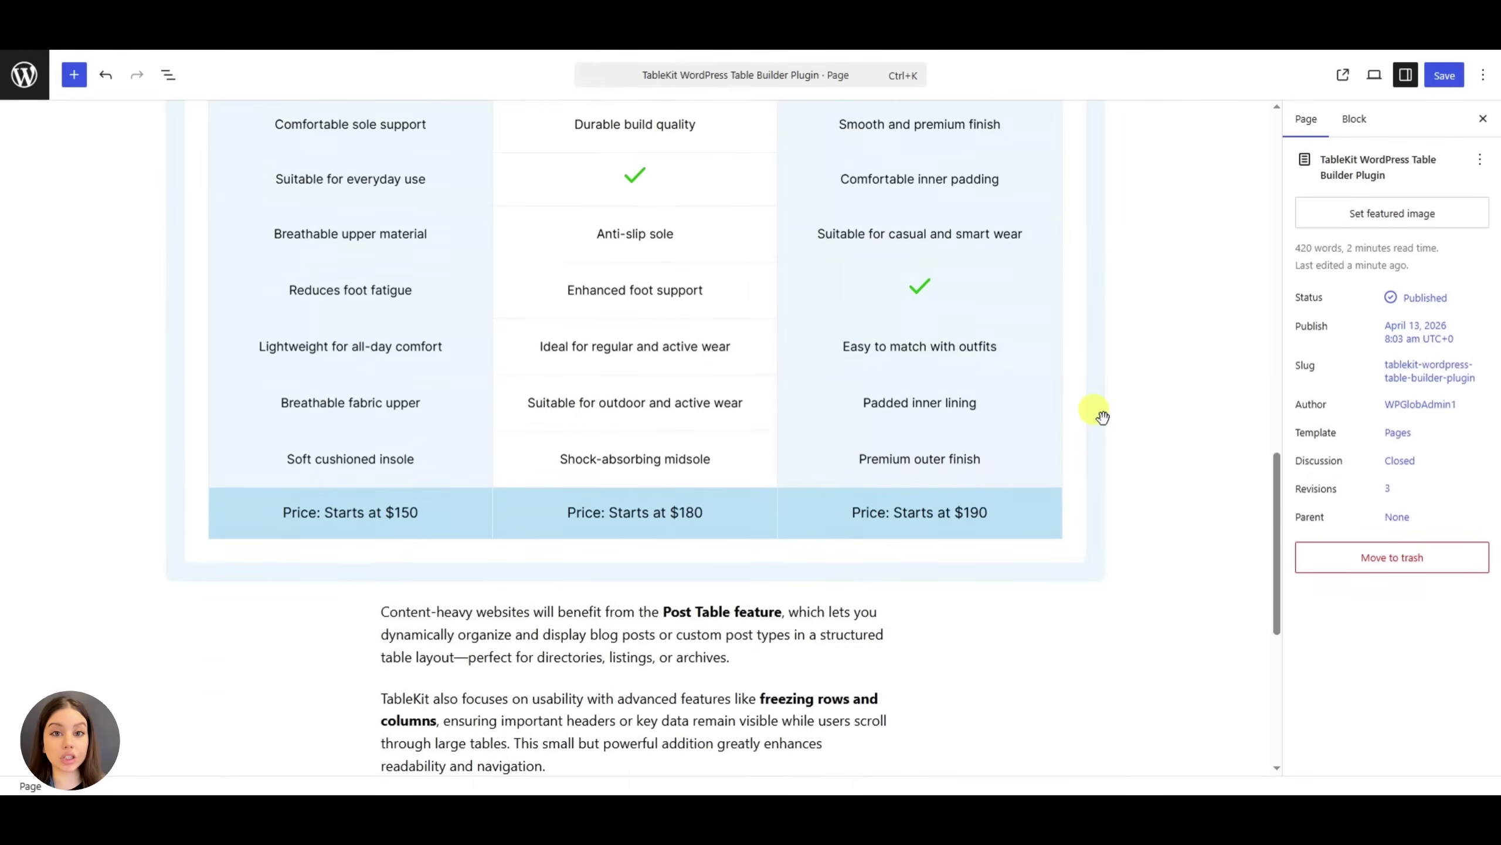
scroll(1102, 418, down, 4)
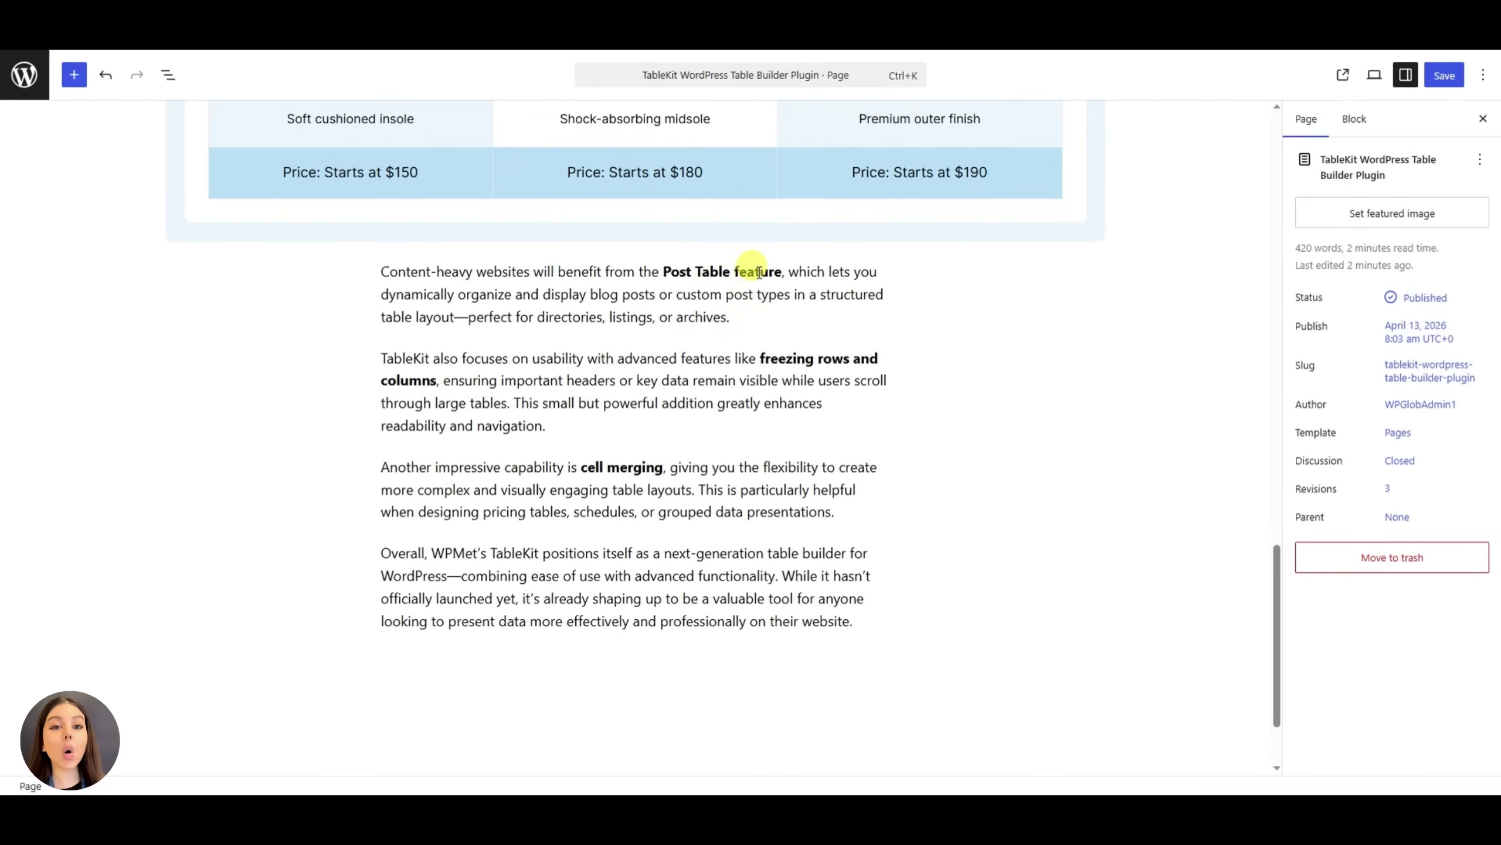
click(635, 337)
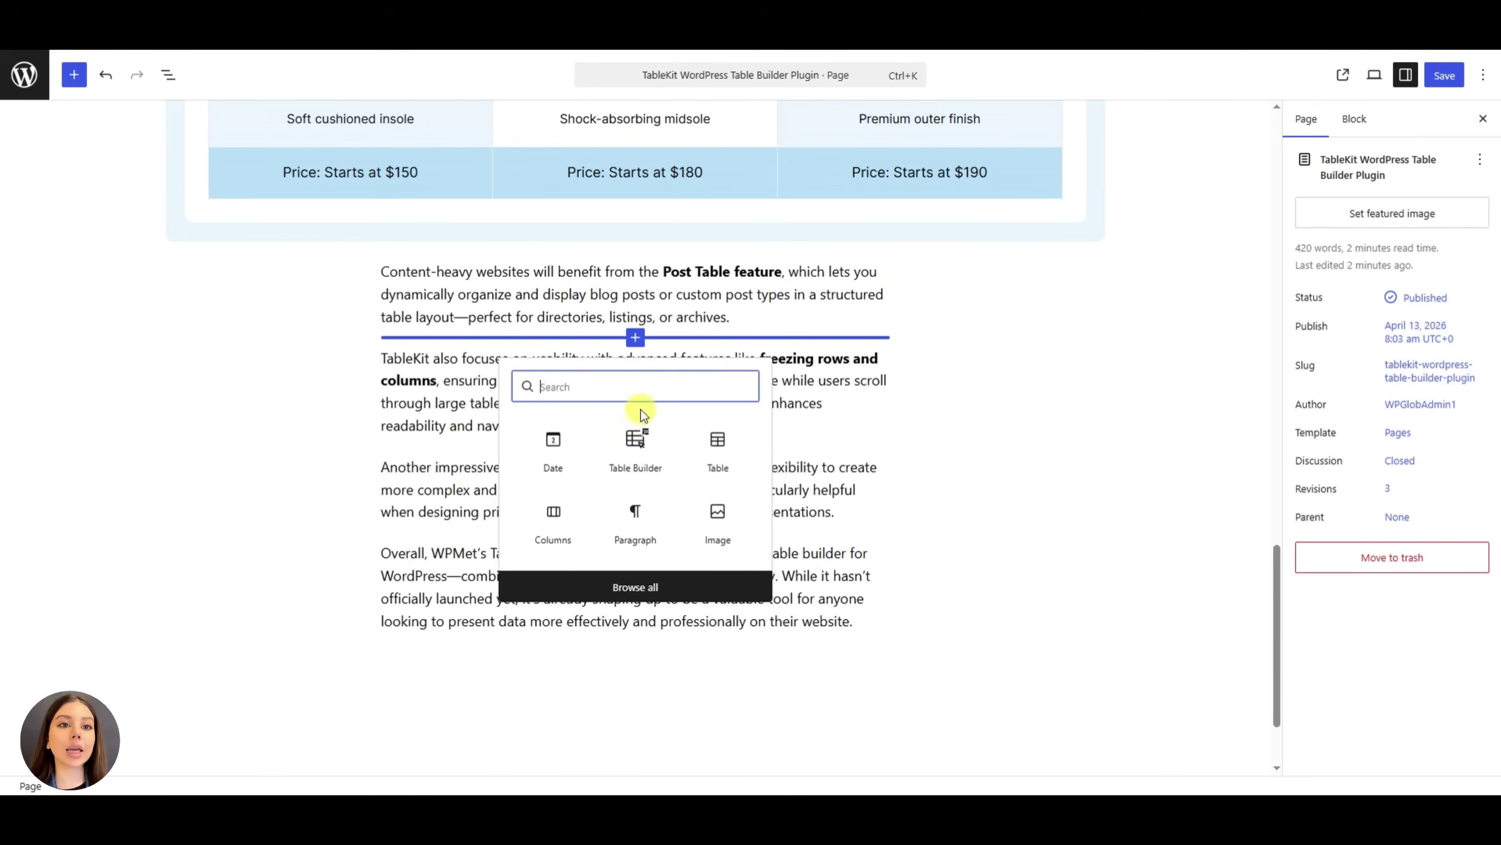
click(637, 450)
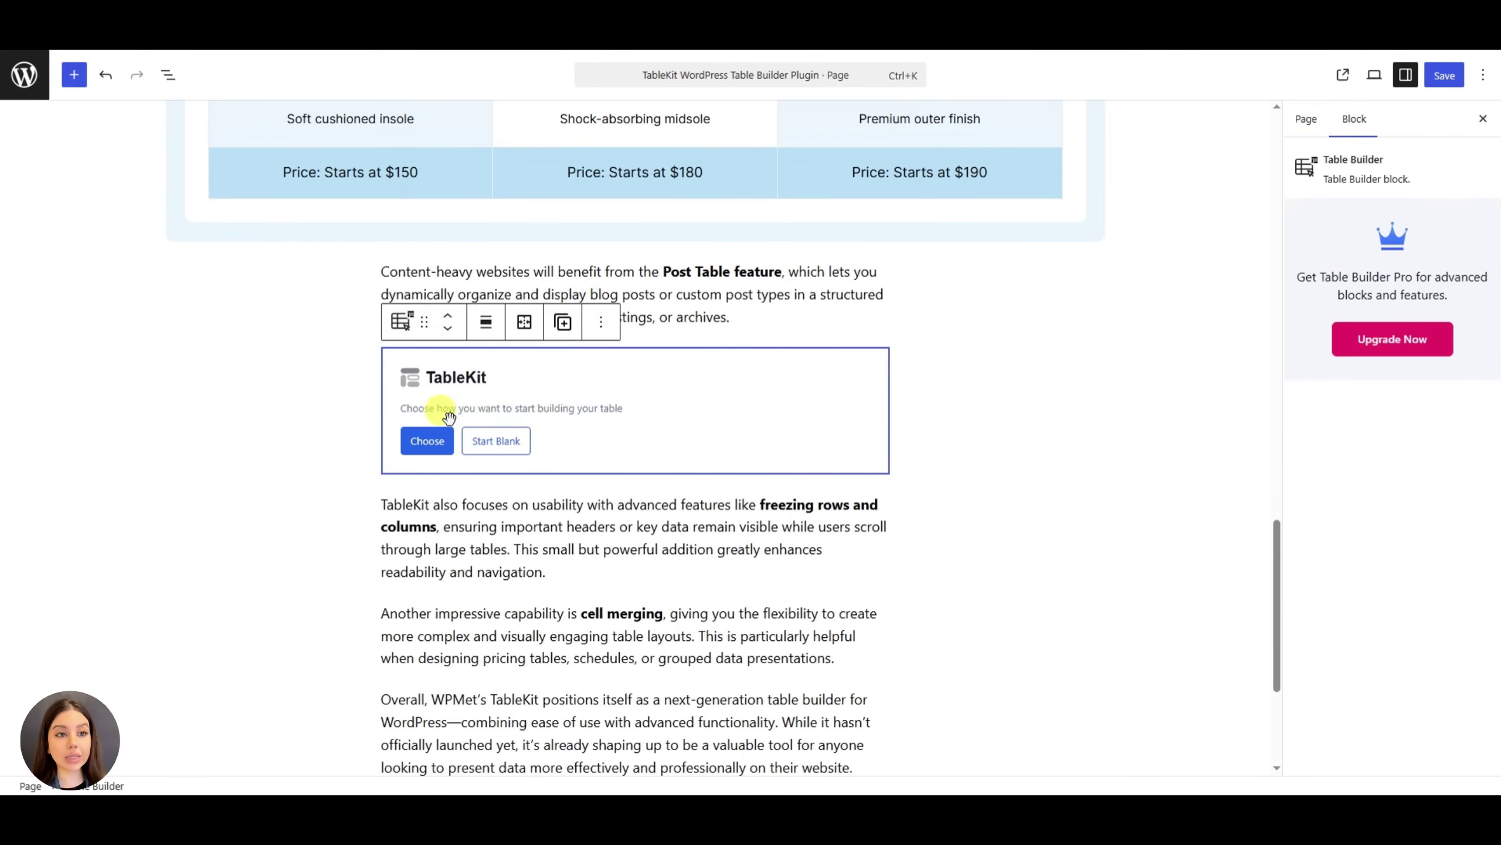
Import the "Blog Post List Table" template from the template library's WP Post Table category into the new block
click(427, 440)
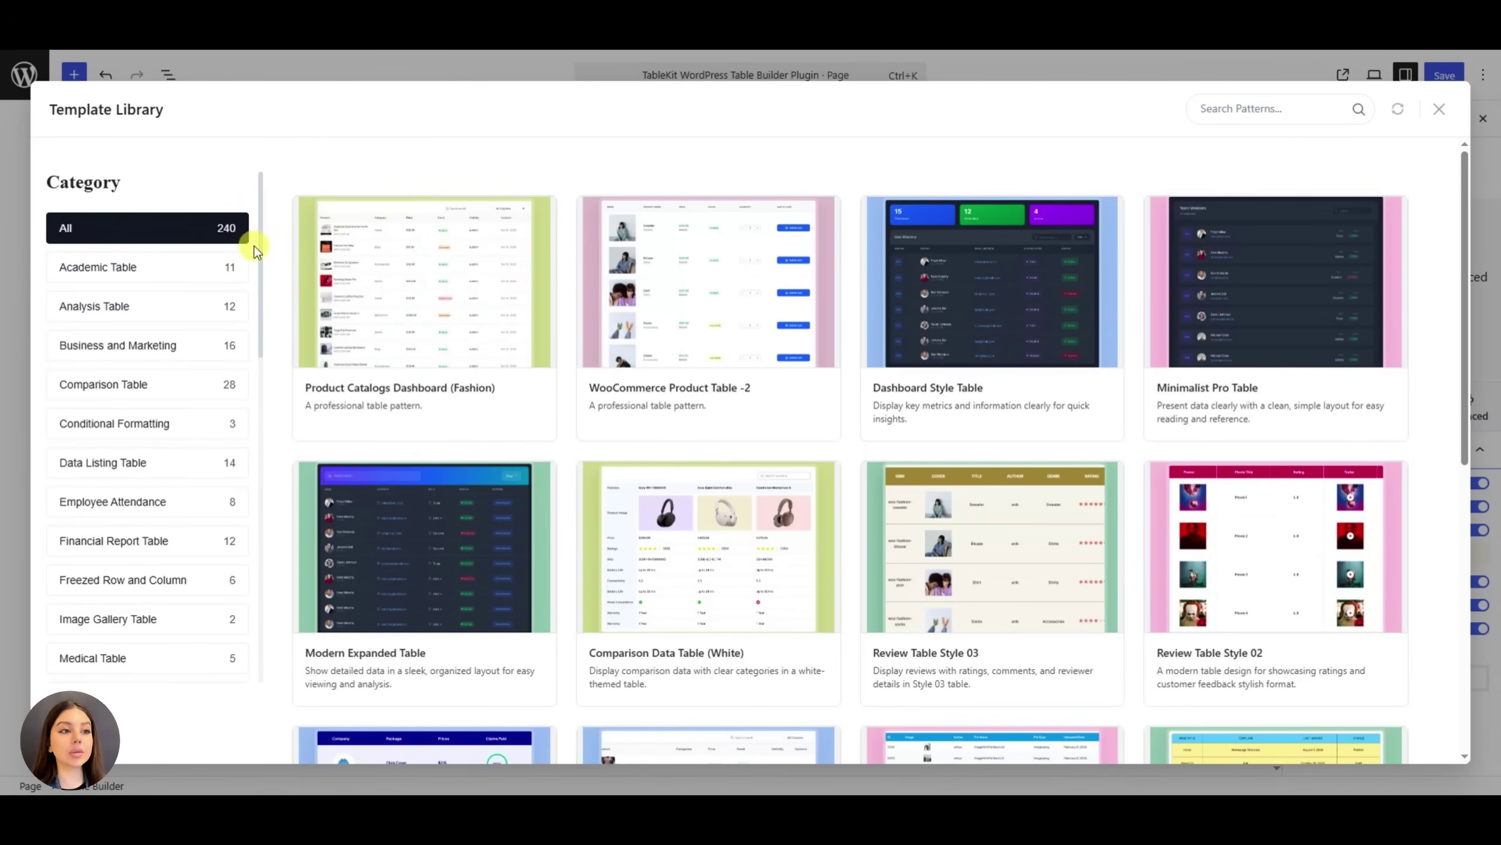
scroll(205, 335, down, 12)
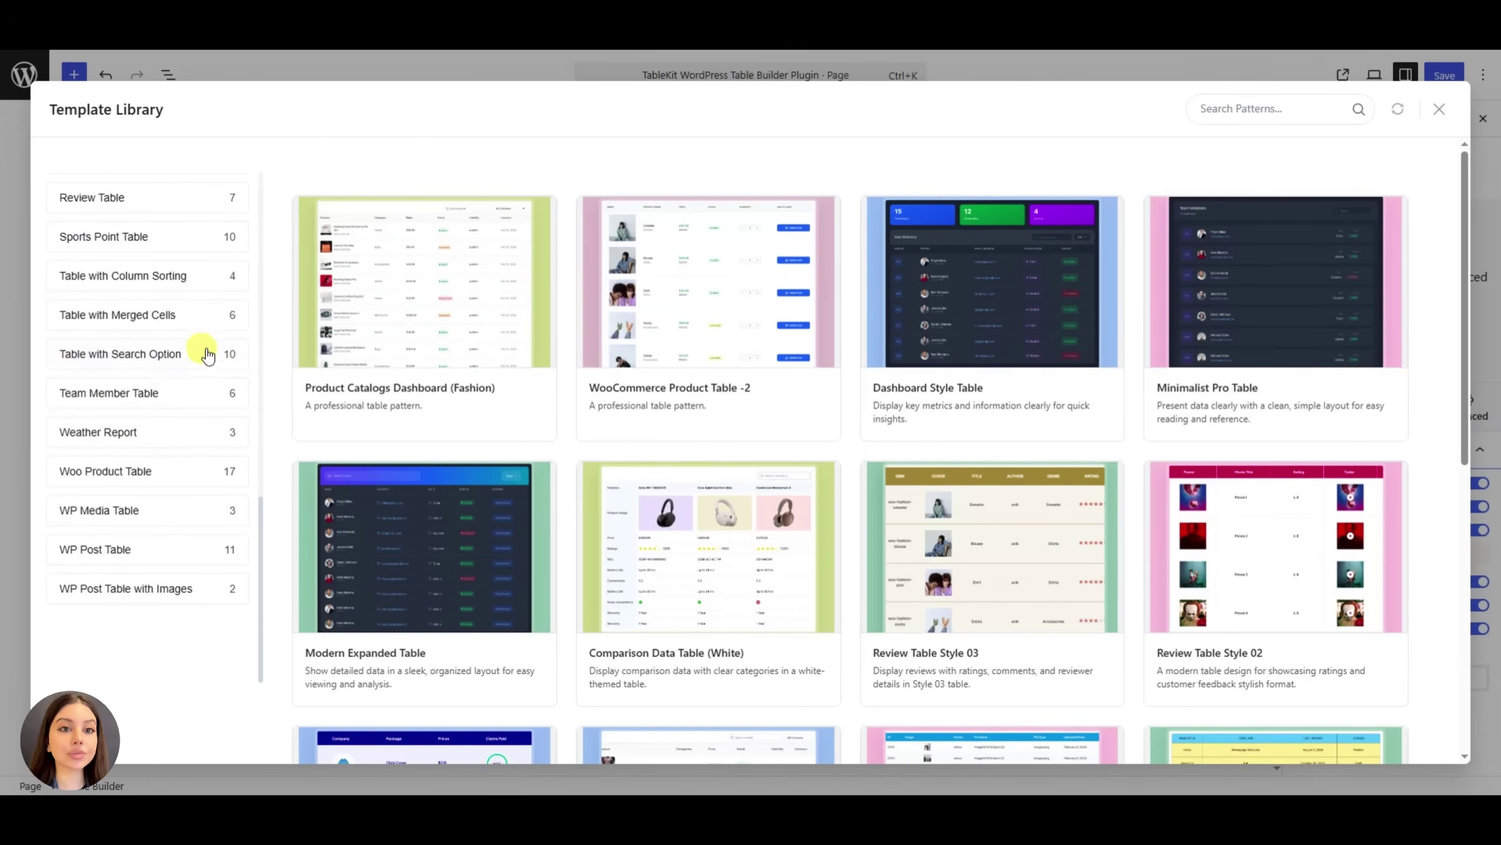
click(149, 551)
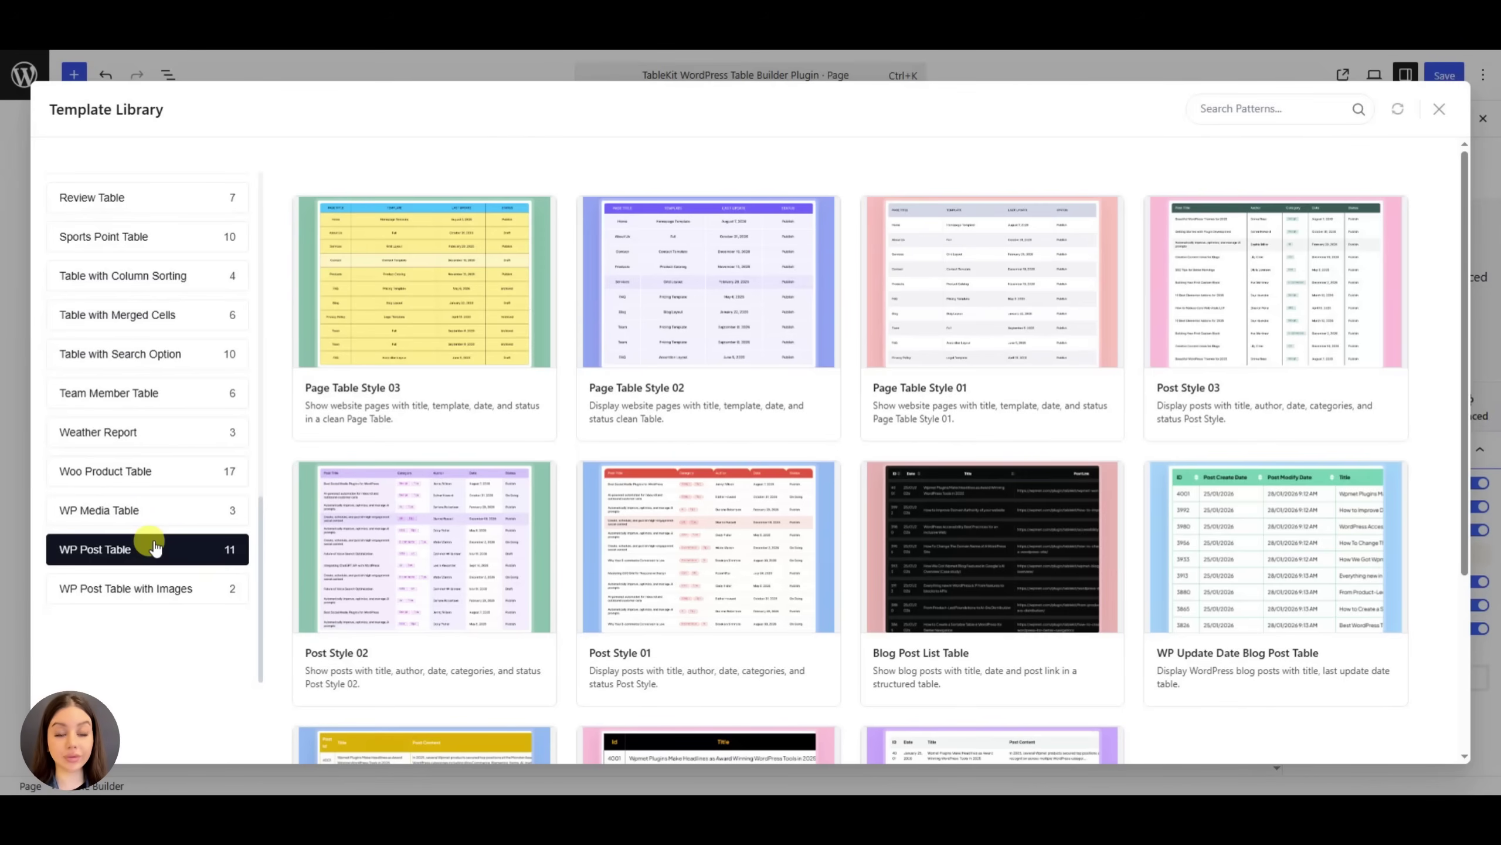
scroll(709, 473, down, 4)
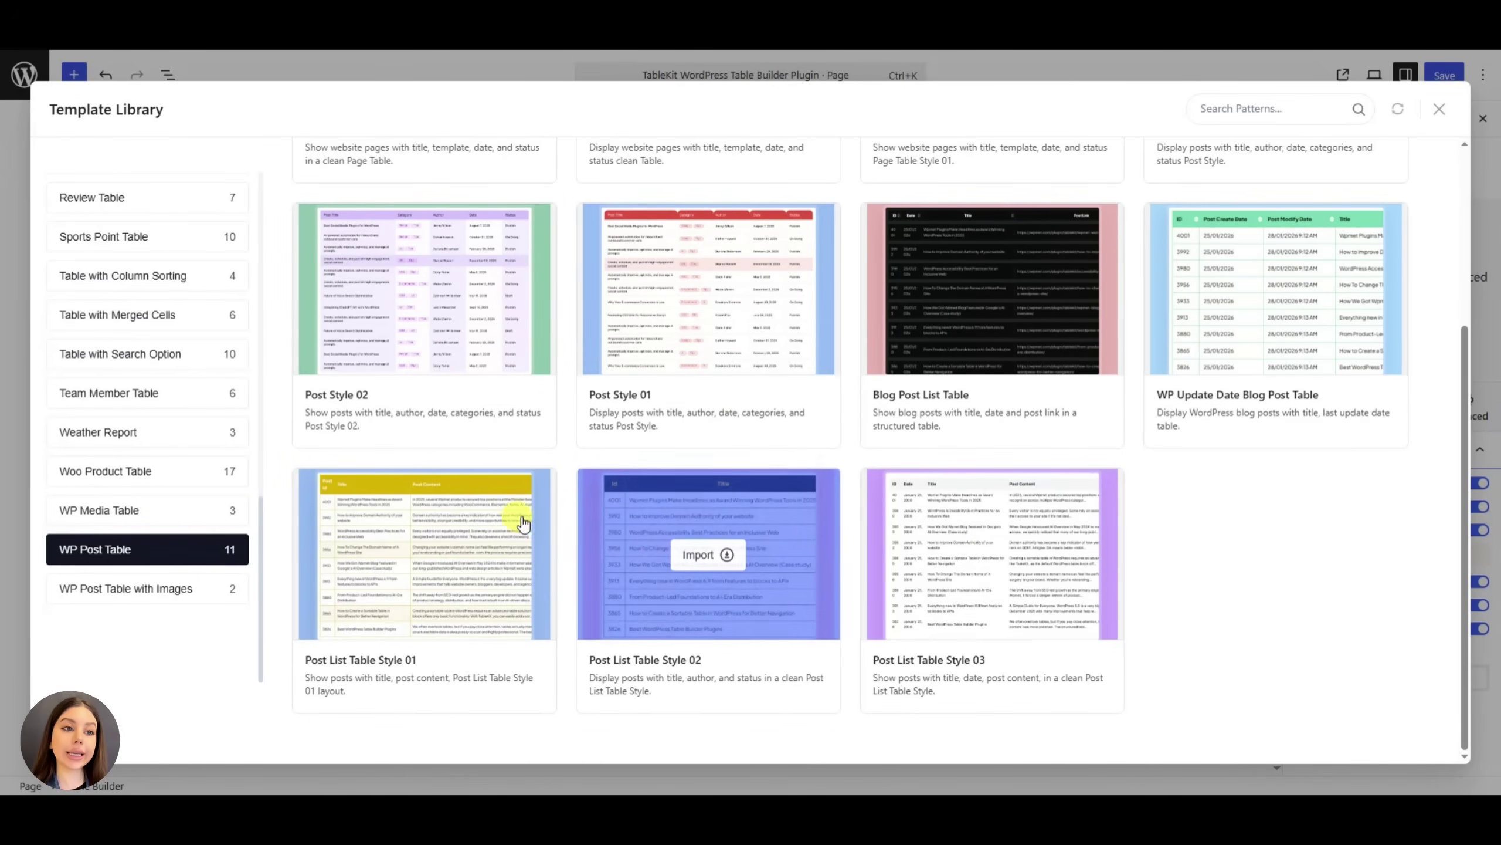
mouse_move(472, 538)
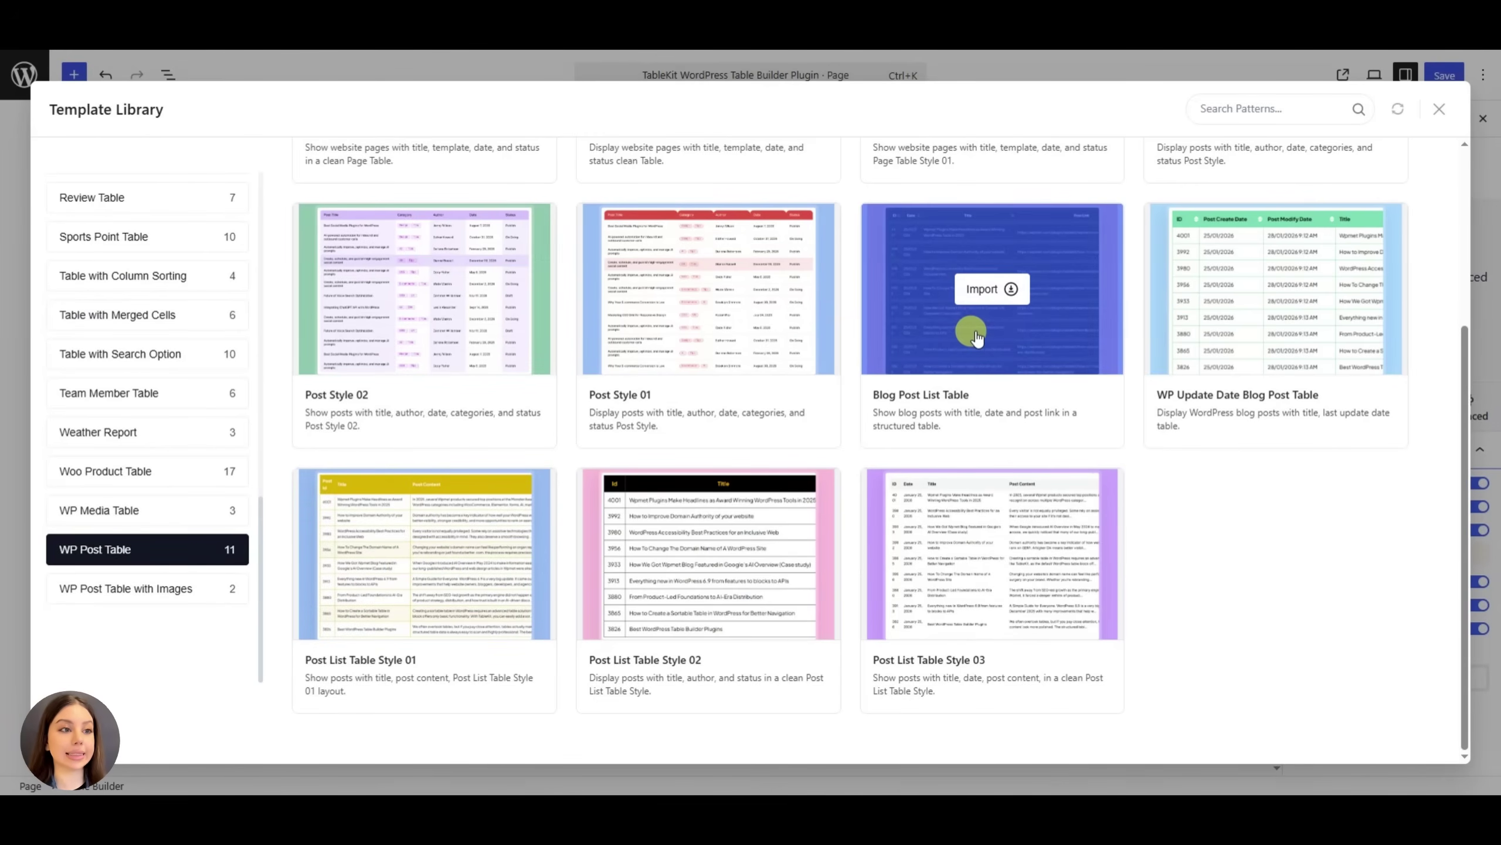
scroll(970, 329, up, 4)
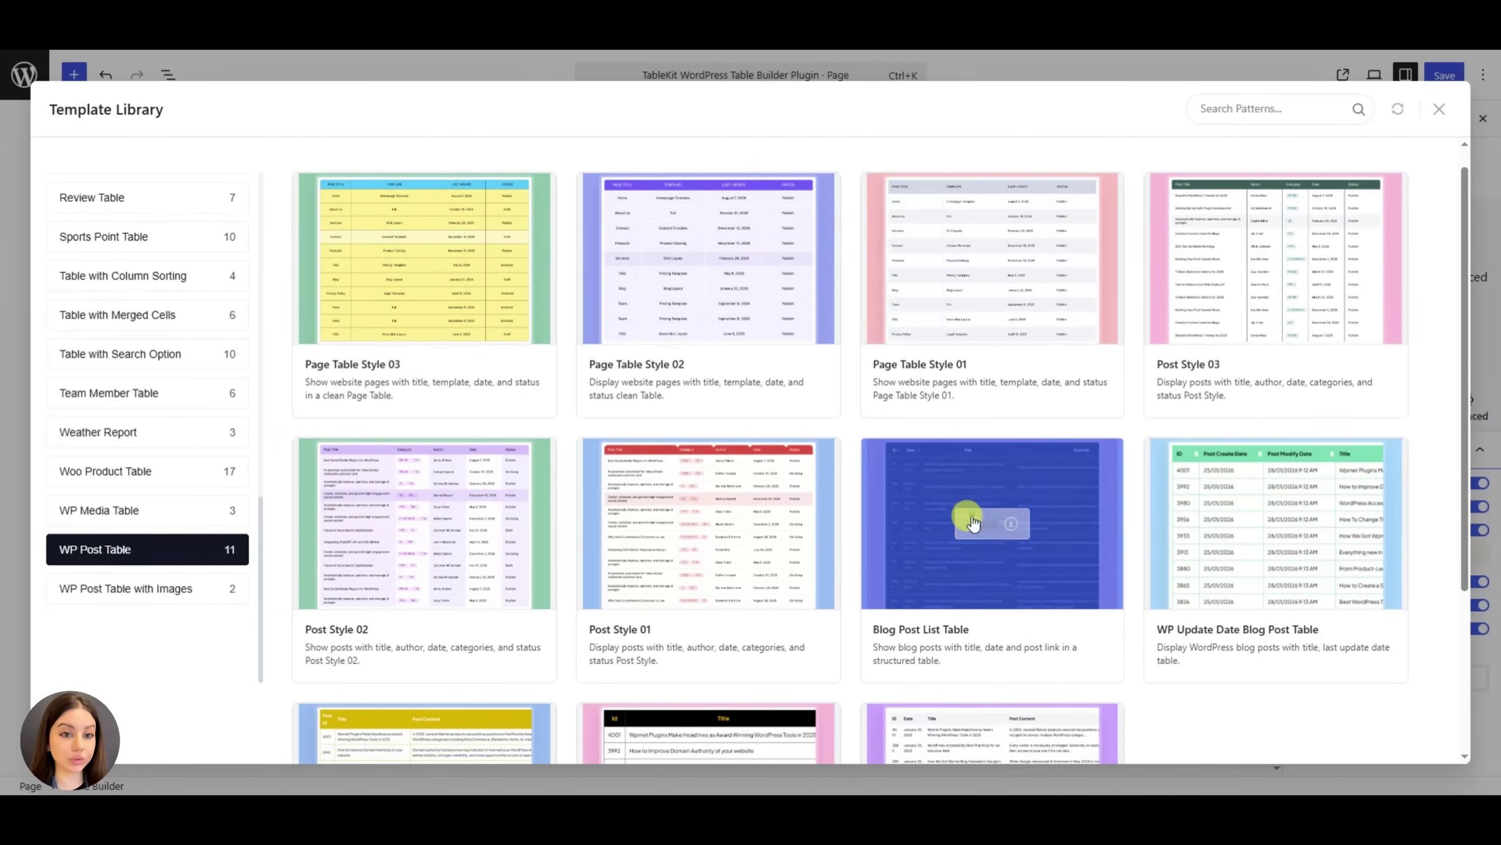
click(978, 523)
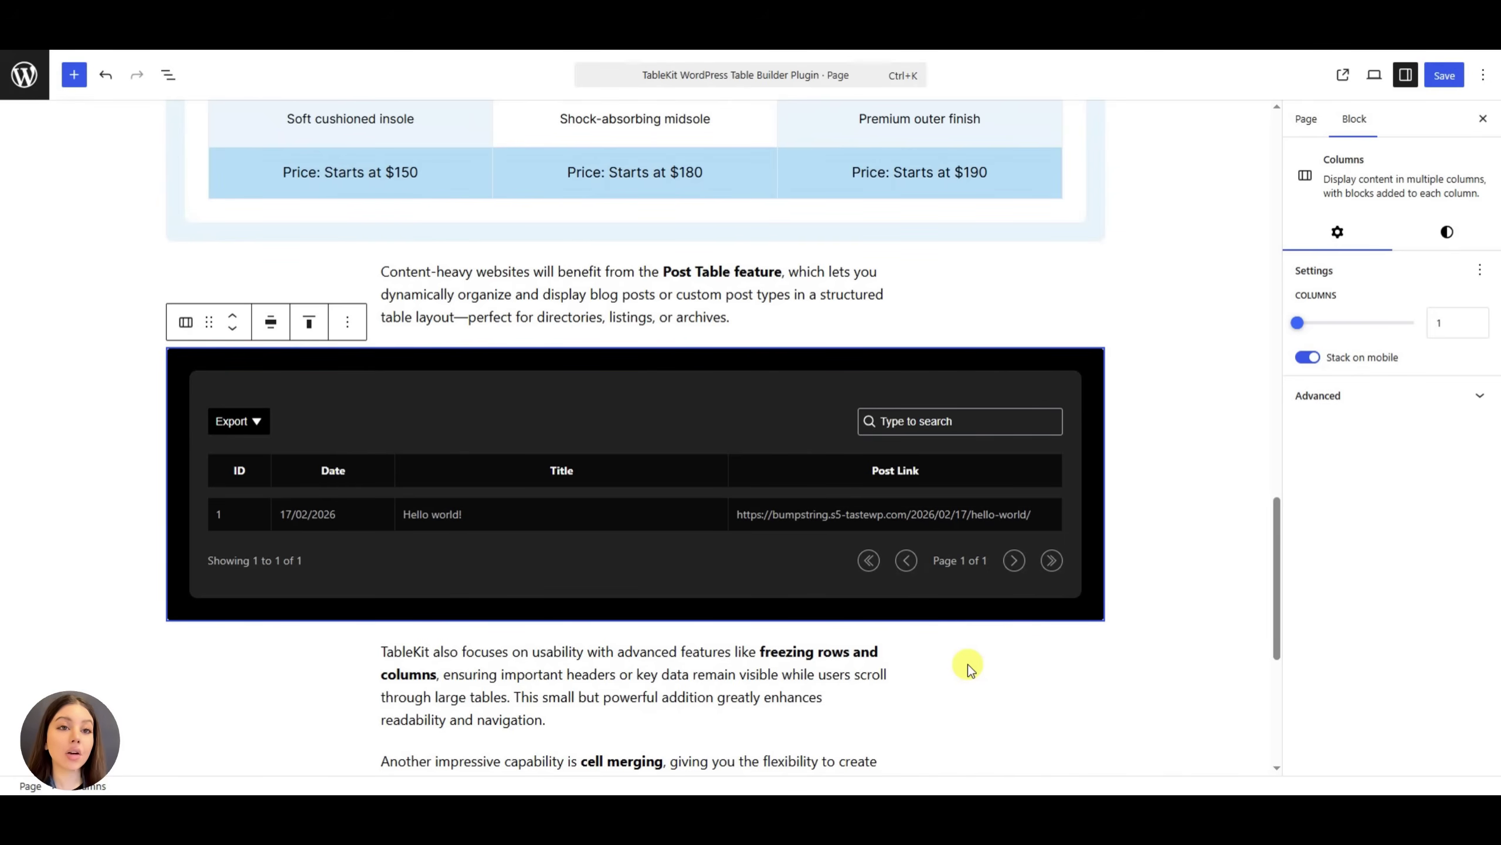
Enable freezing for the orange-bordered website visitors table and open its freeze settings
scroll(972, 650, down, 4)
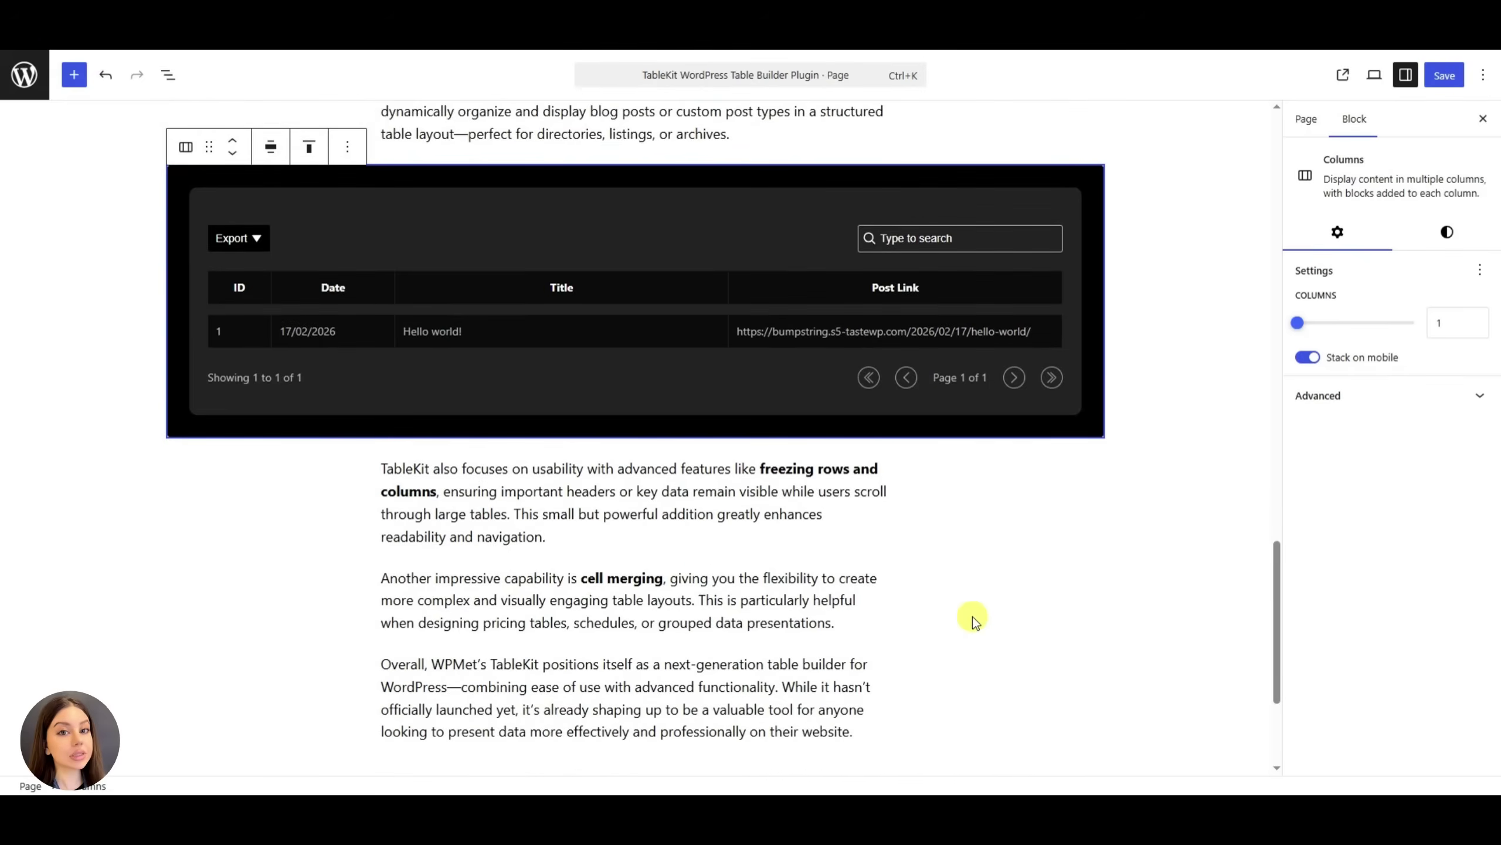
scroll(1023, 447, down, 3)
click(905, 591)
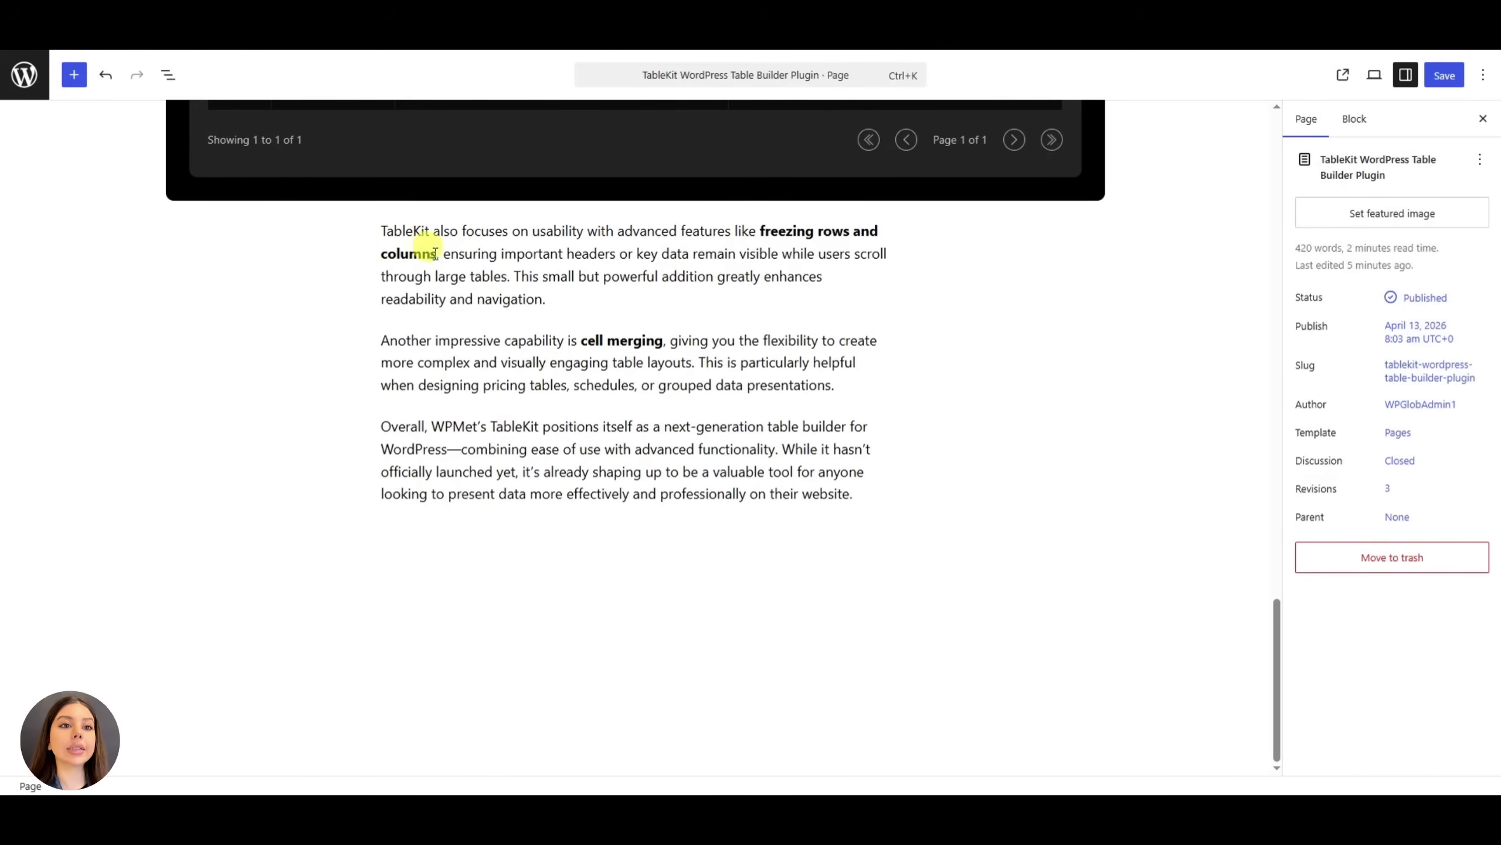
scroll(1076, 385, up, 20)
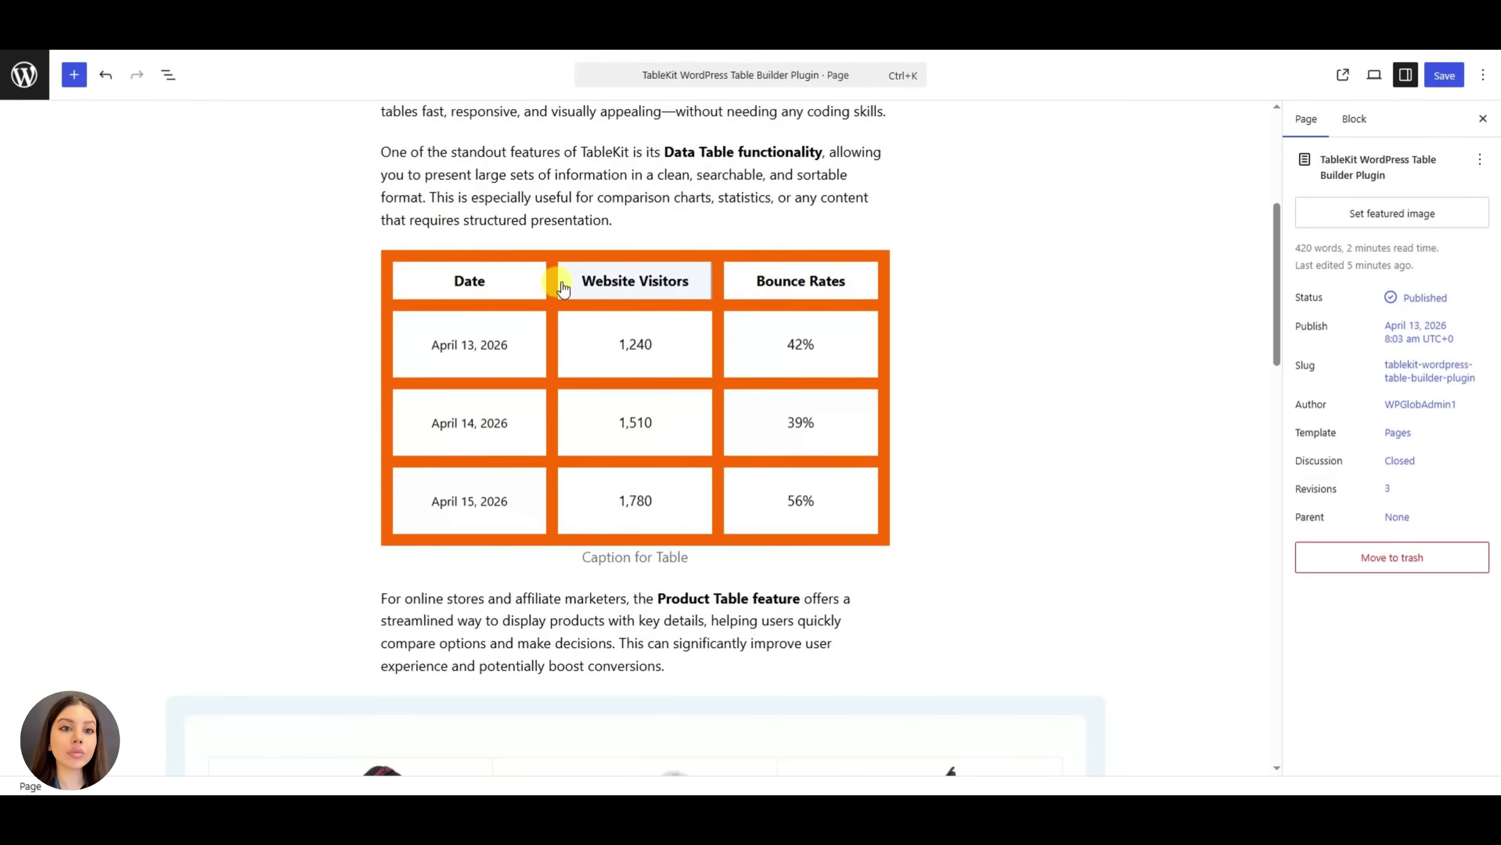
click(564, 287)
click(1447, 223)
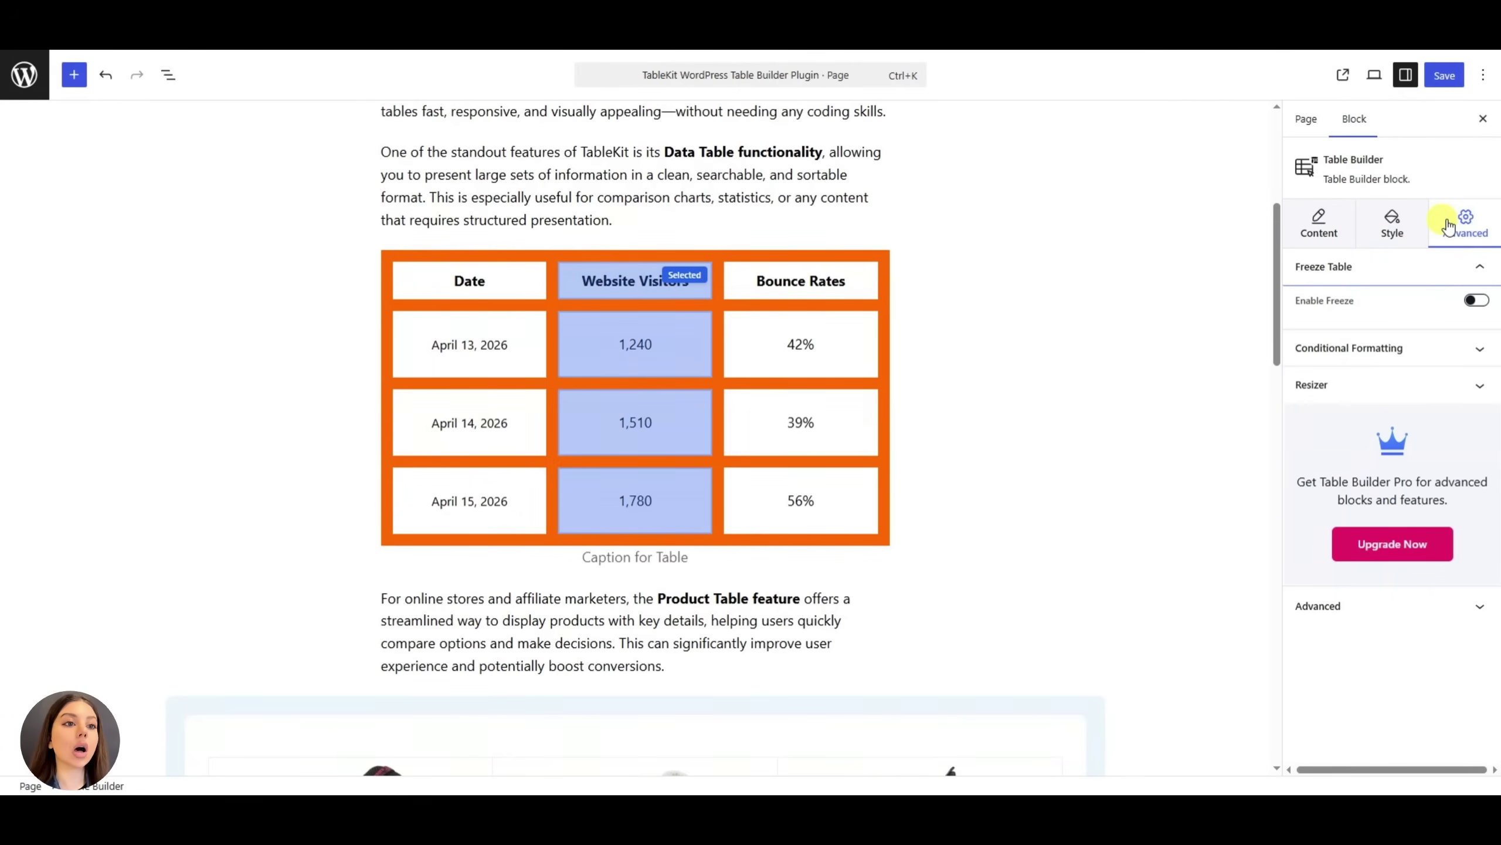
click(1475, 302)
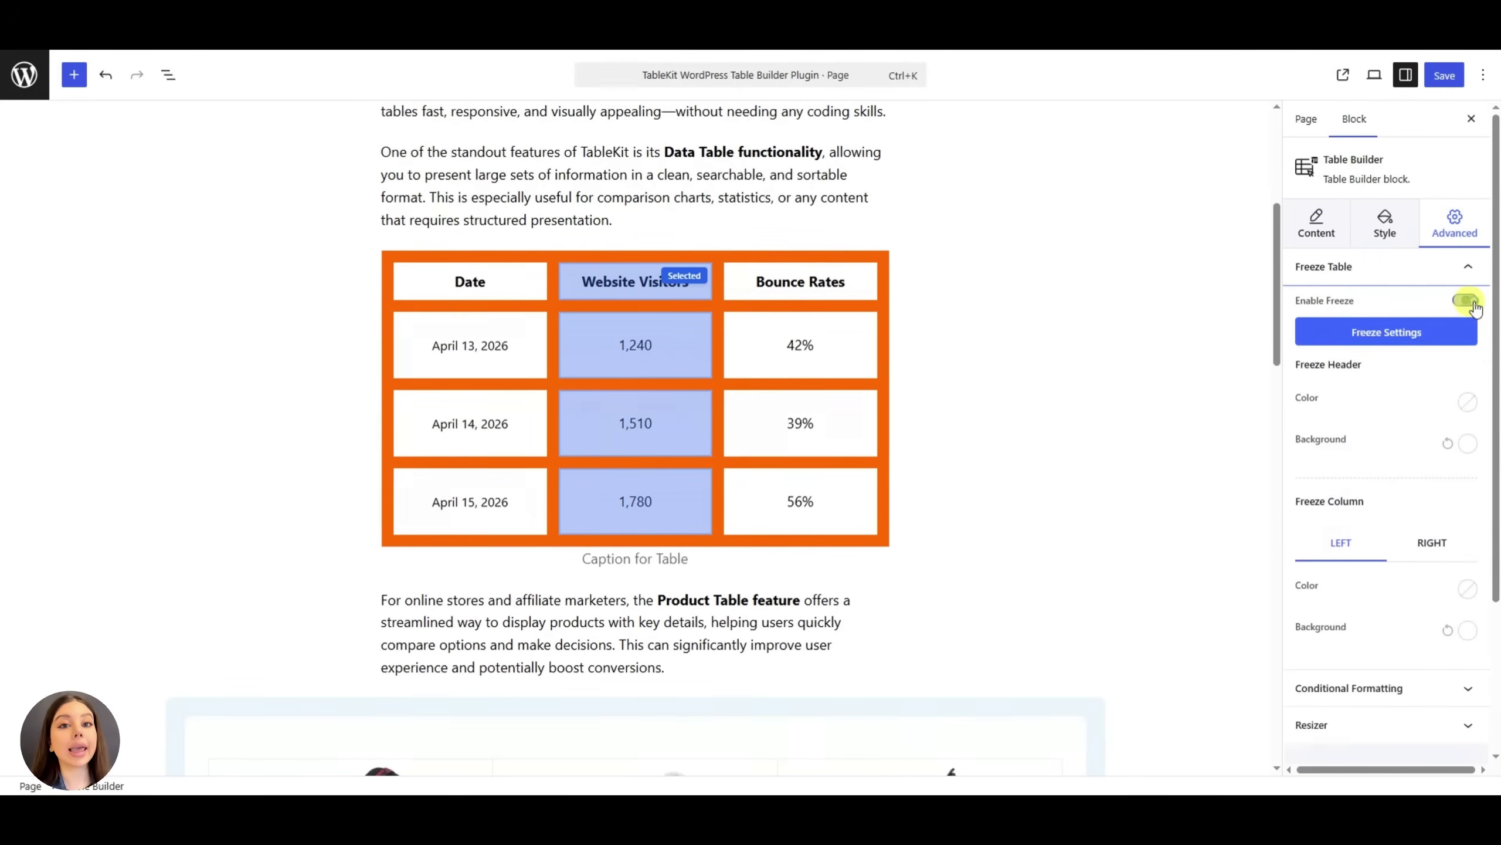
click(1447, 336)
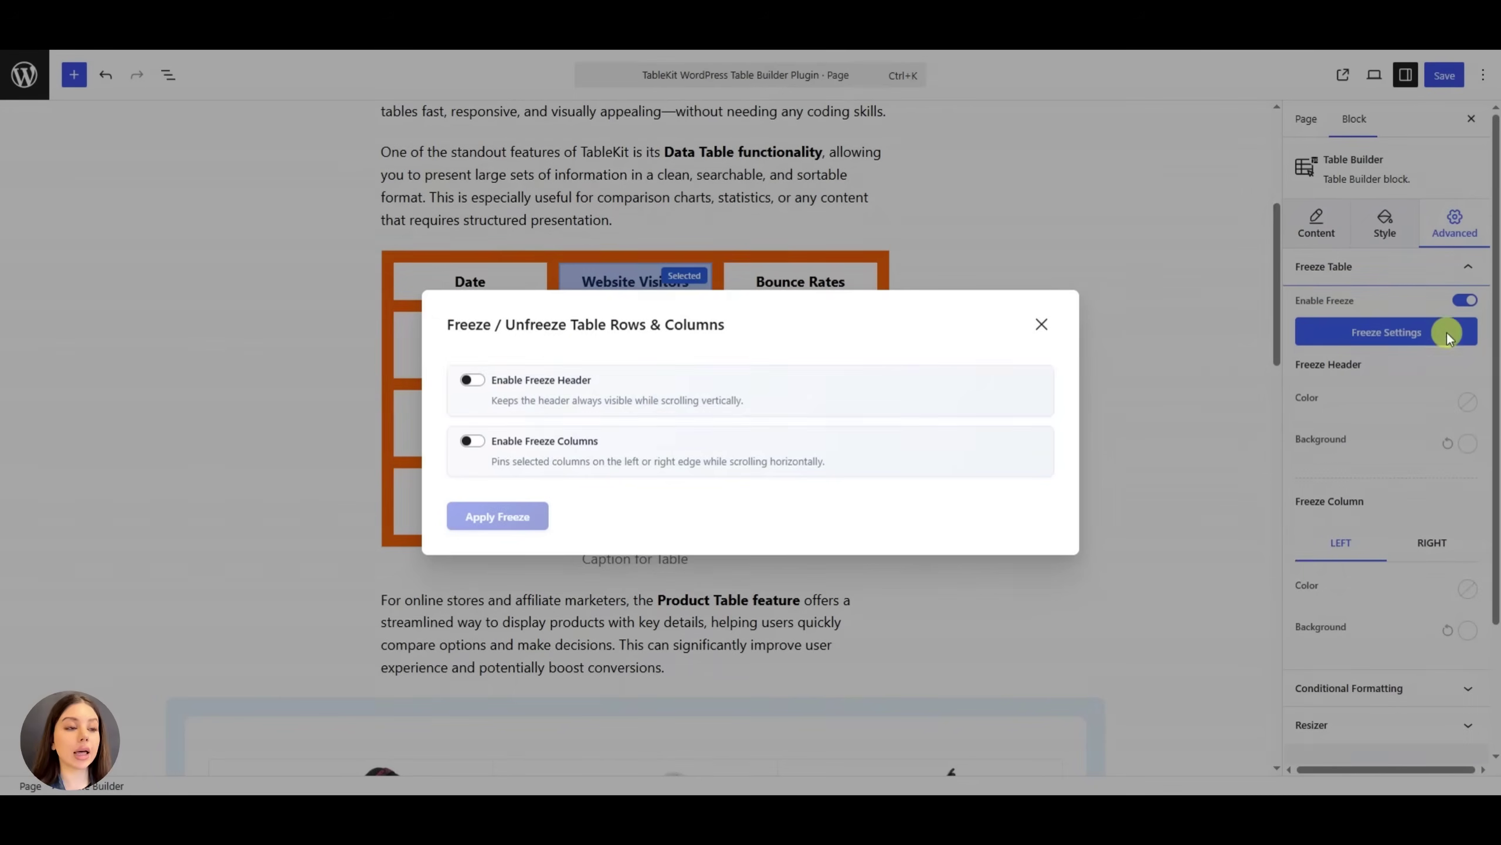
Enable the frozen header and frozen columns, setting the range from the left to Column 1 through Column 3
click(473, 379)
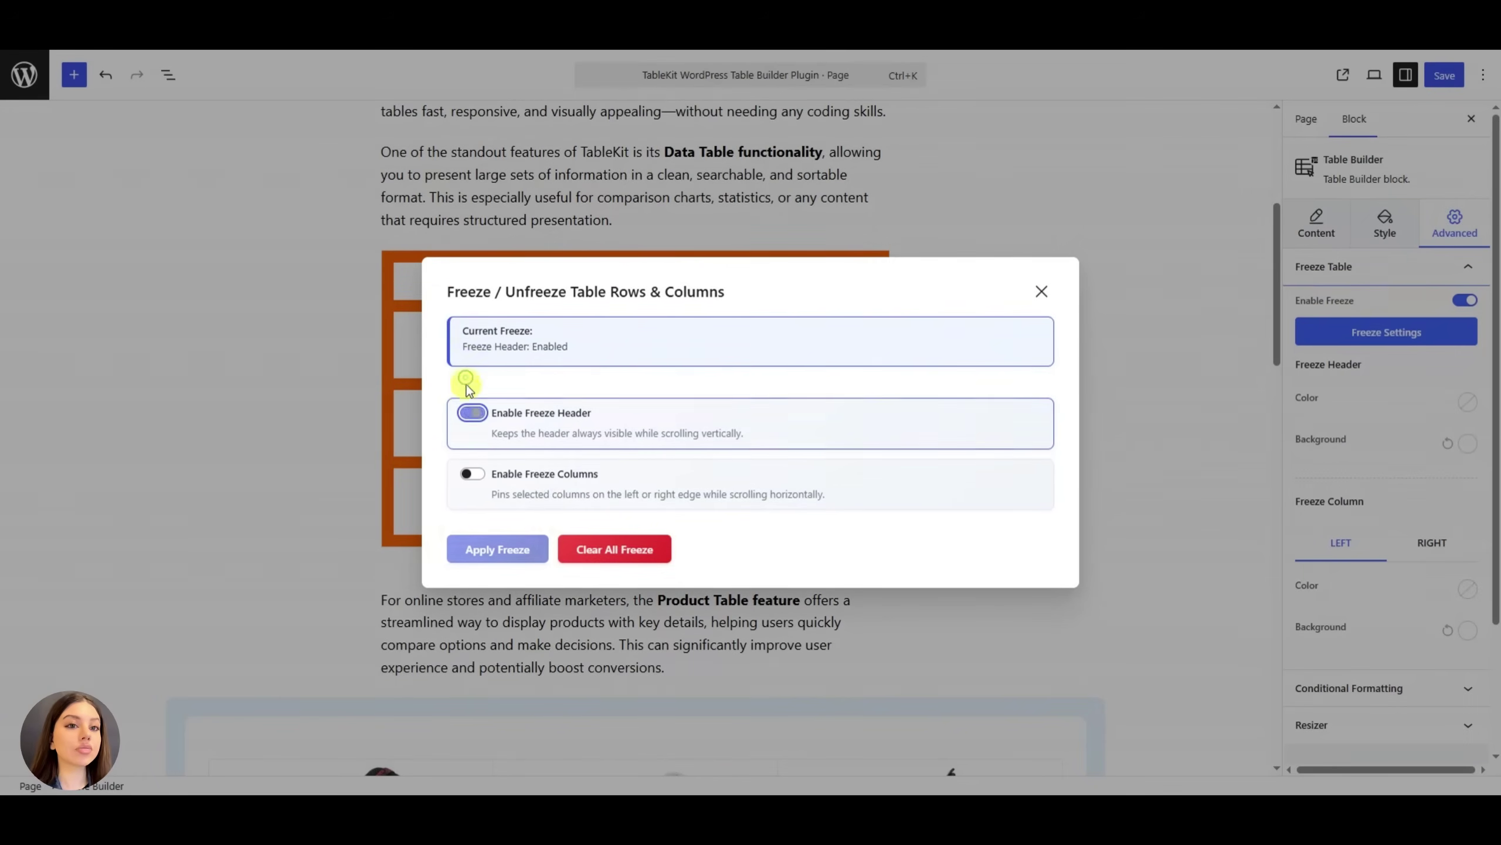
click(472, 474)
click(531, 533)
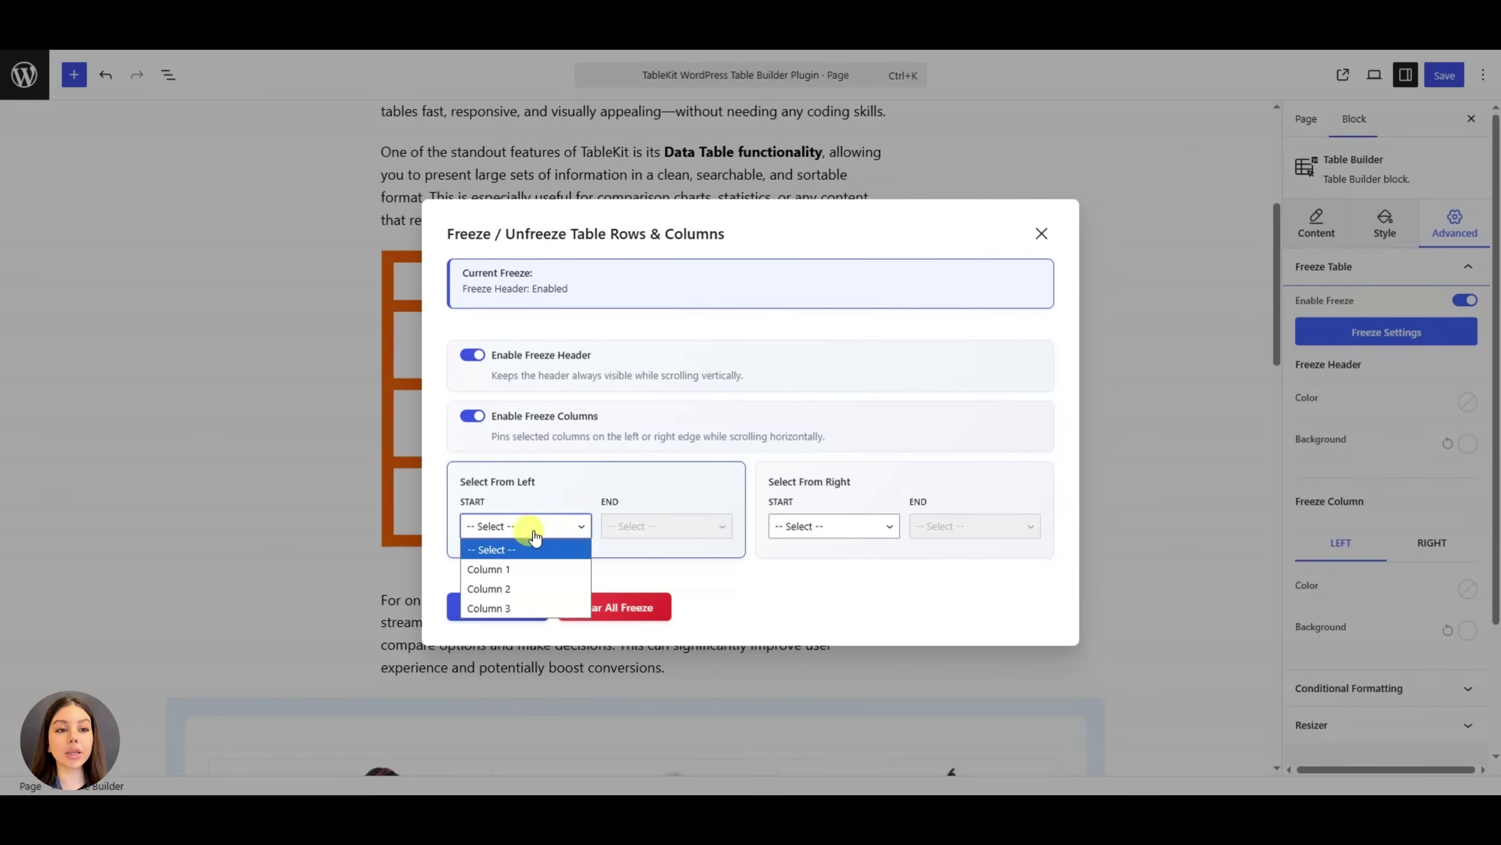
click(535, 569)
click(620, 526)
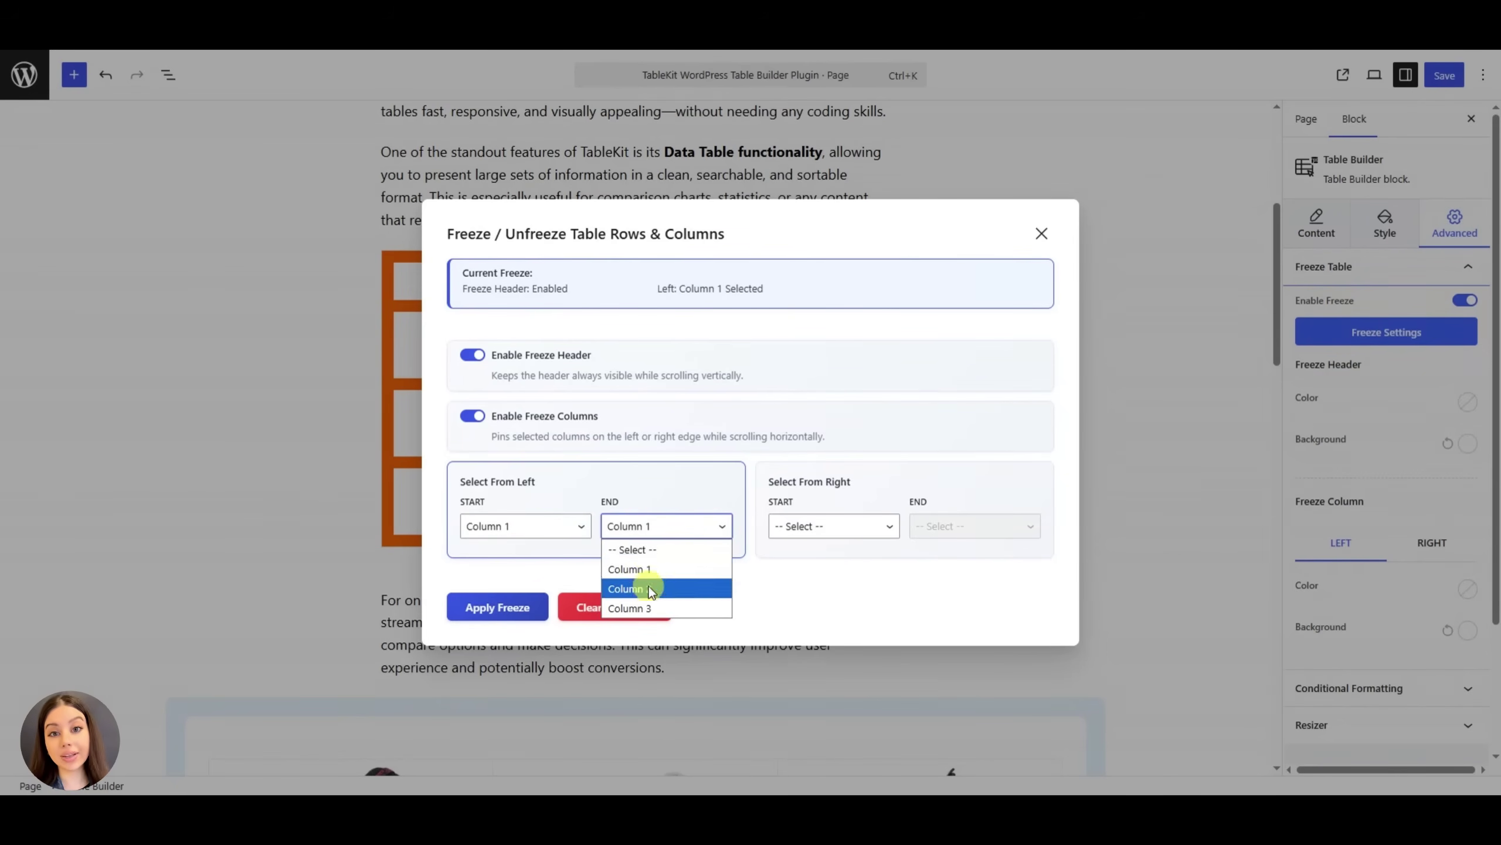
click(635, 608)
click(865, 529)
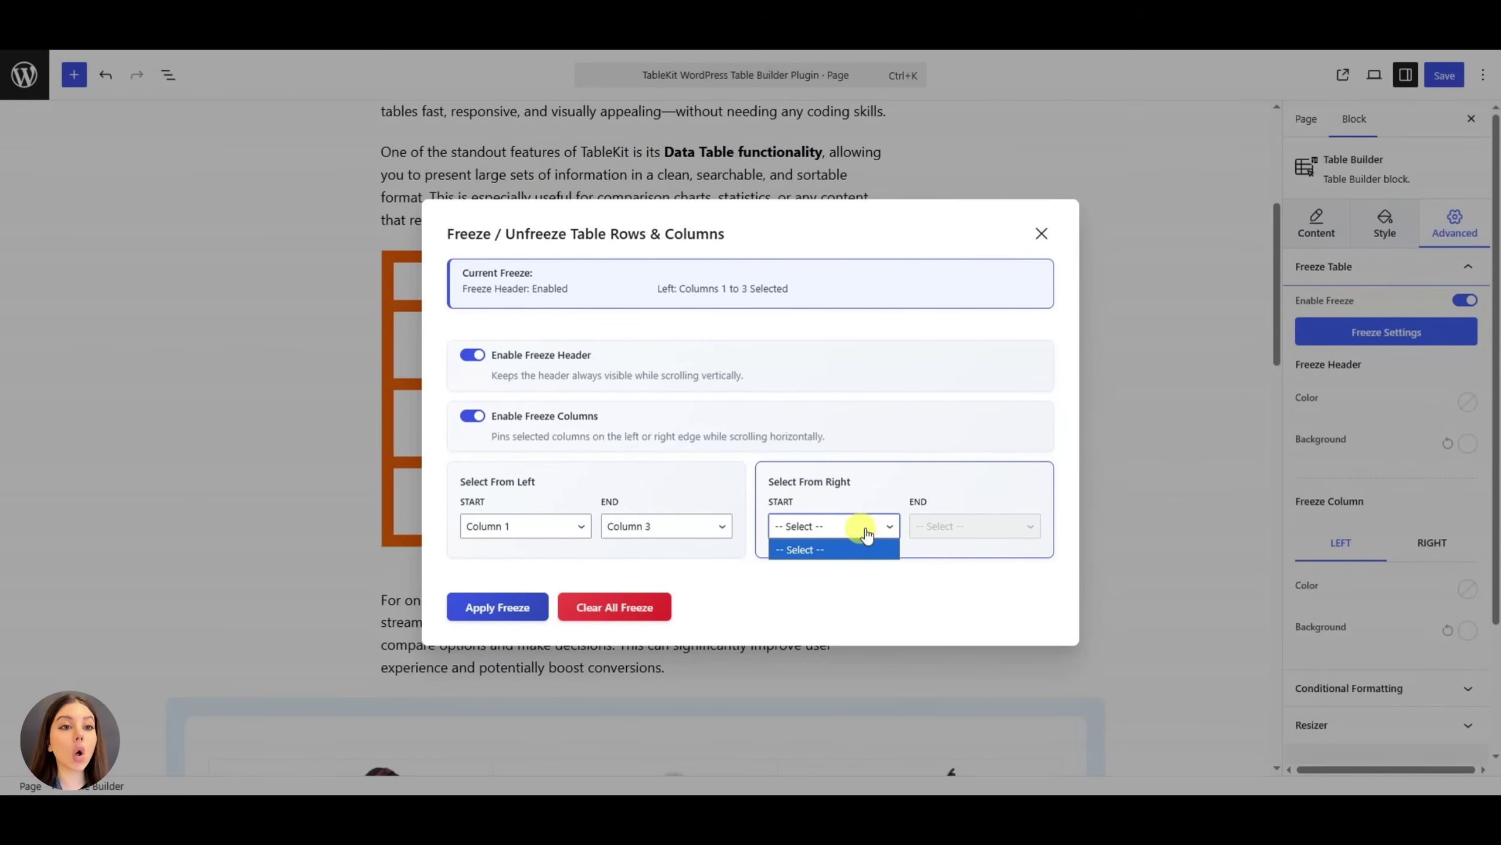
click(887, 586)
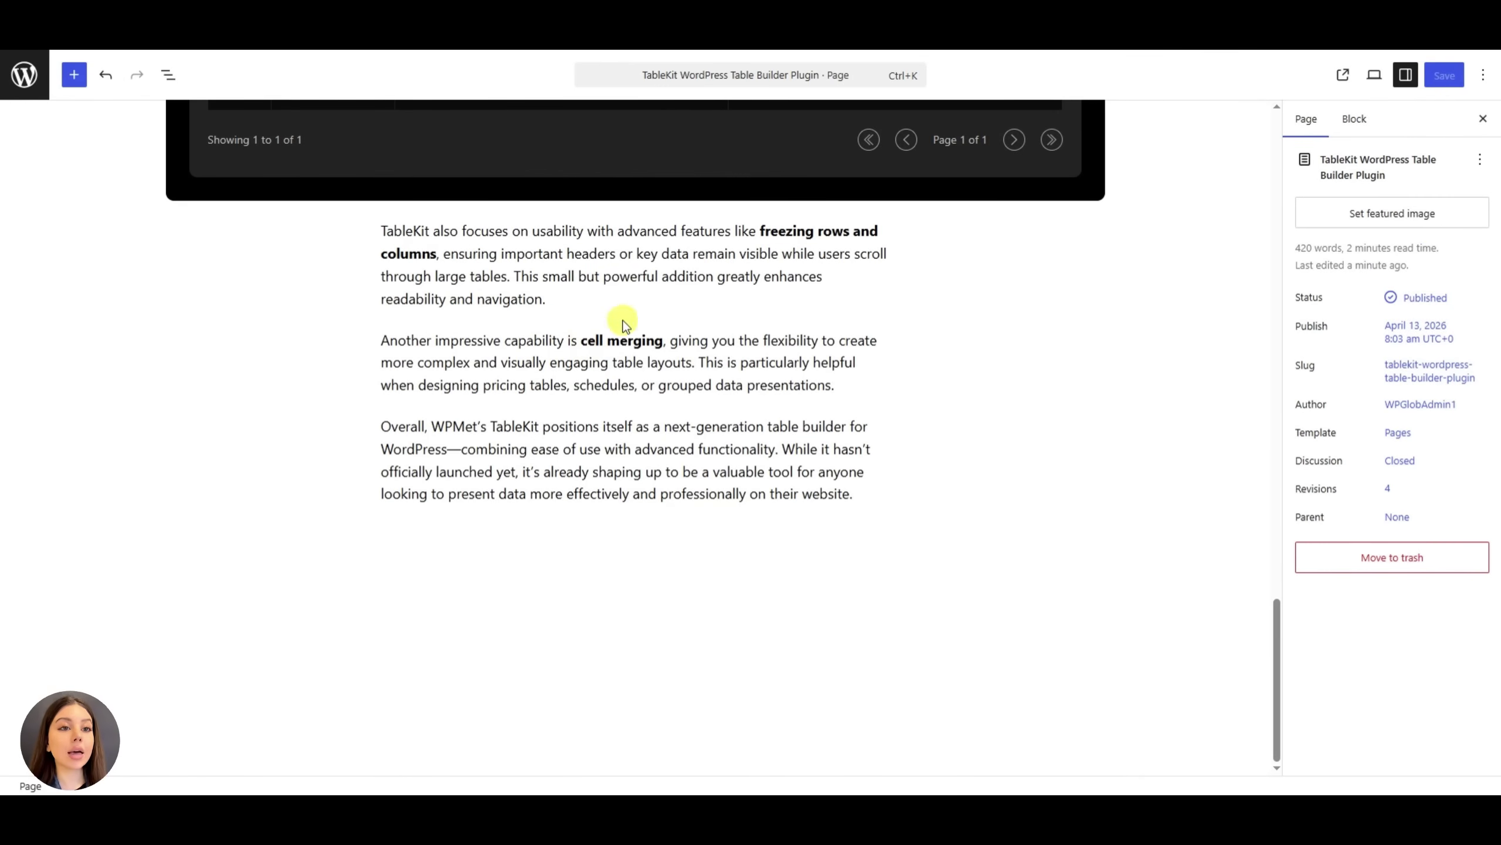
Insert a Table Builder block after the freezing rows and columns paragraph and import the "Marketing Budget Table" template from the Freezed Row and Column category
click(635, 320)
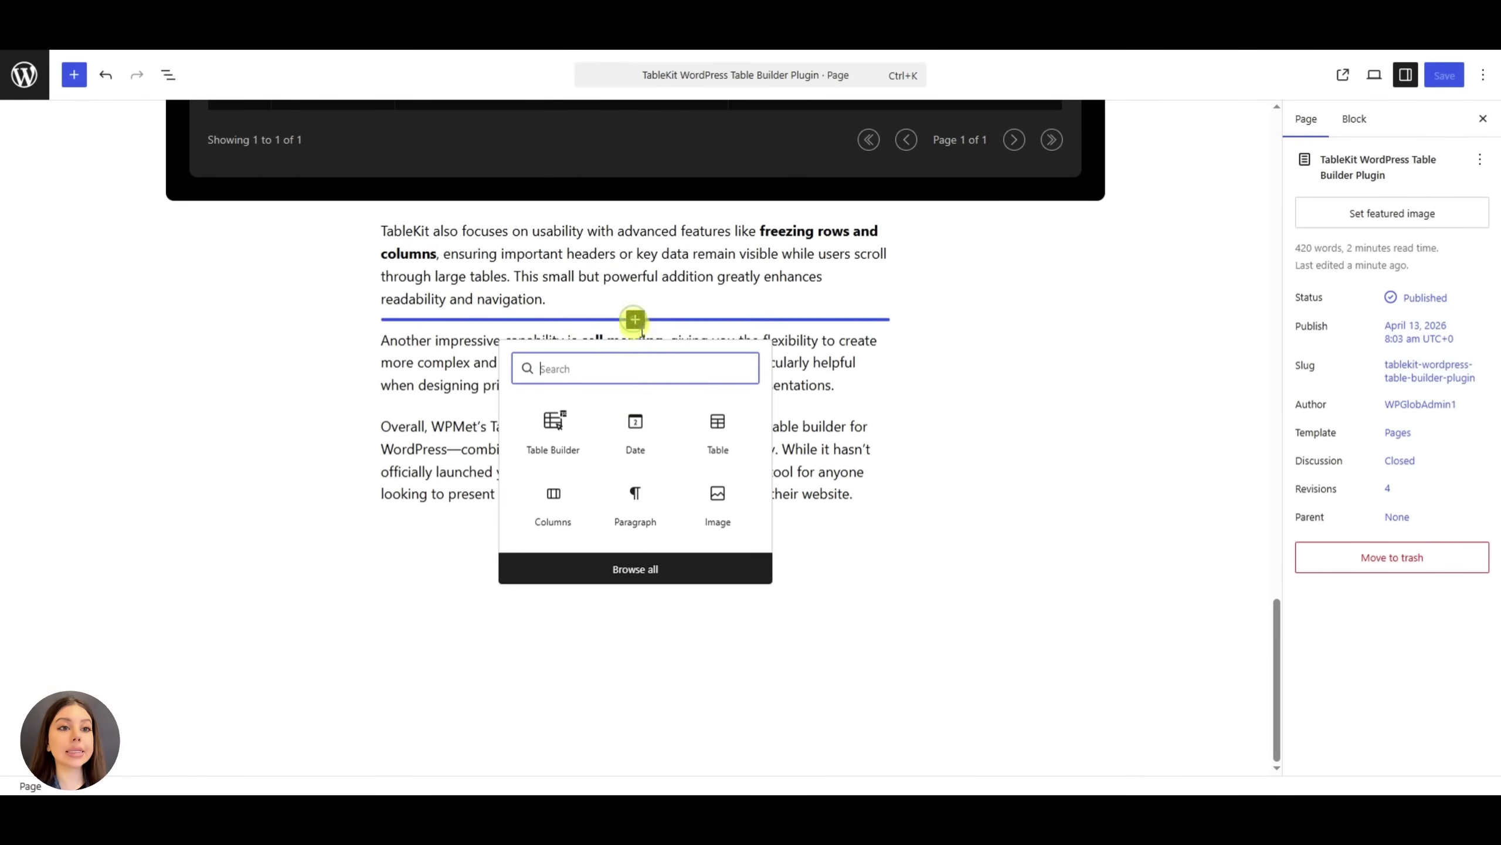
click(552, 423)
click(428, 422)
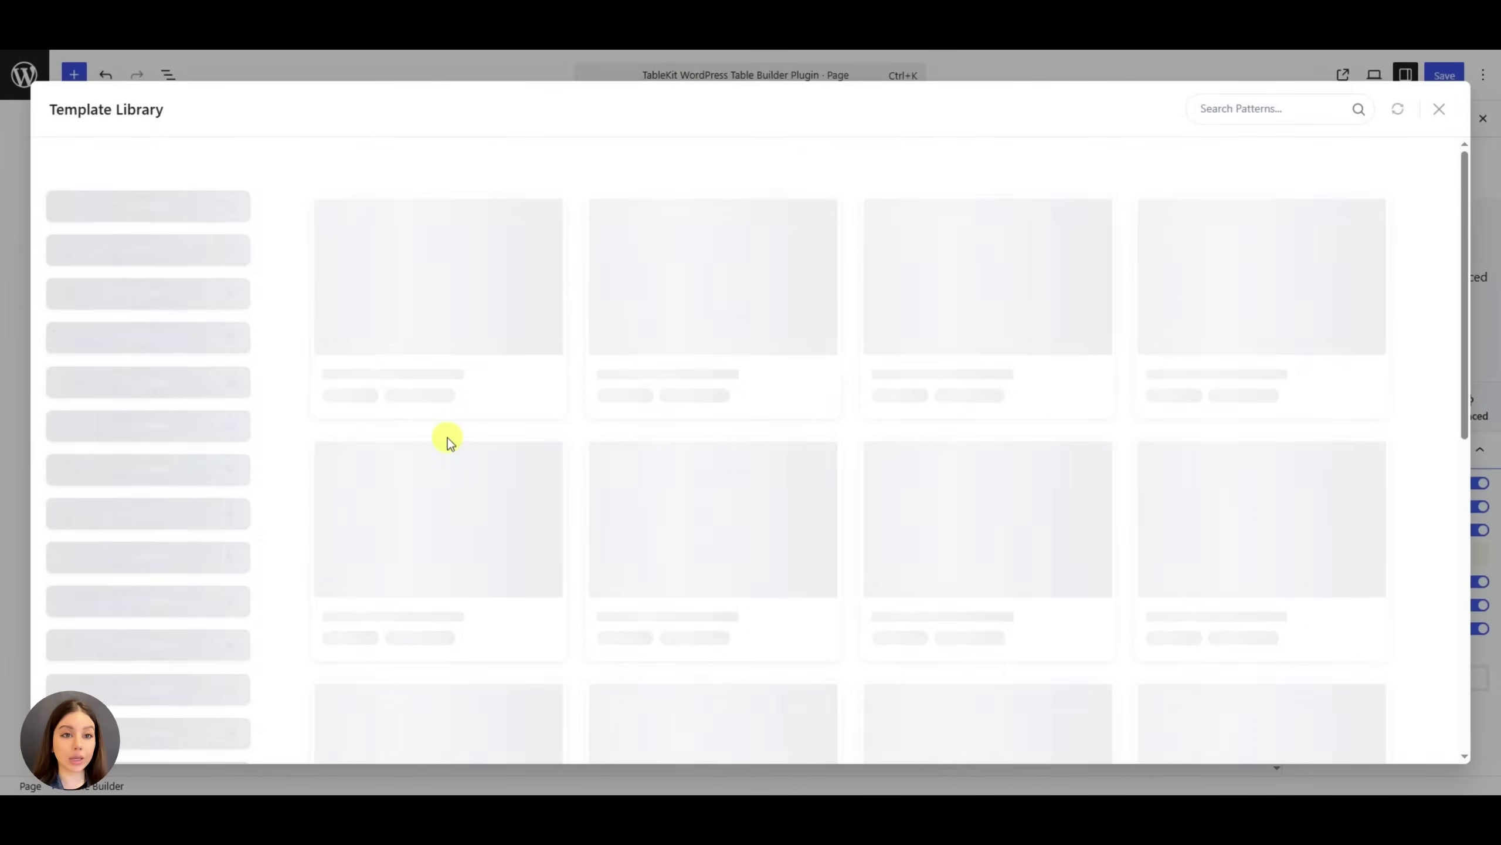
click(185, 580)
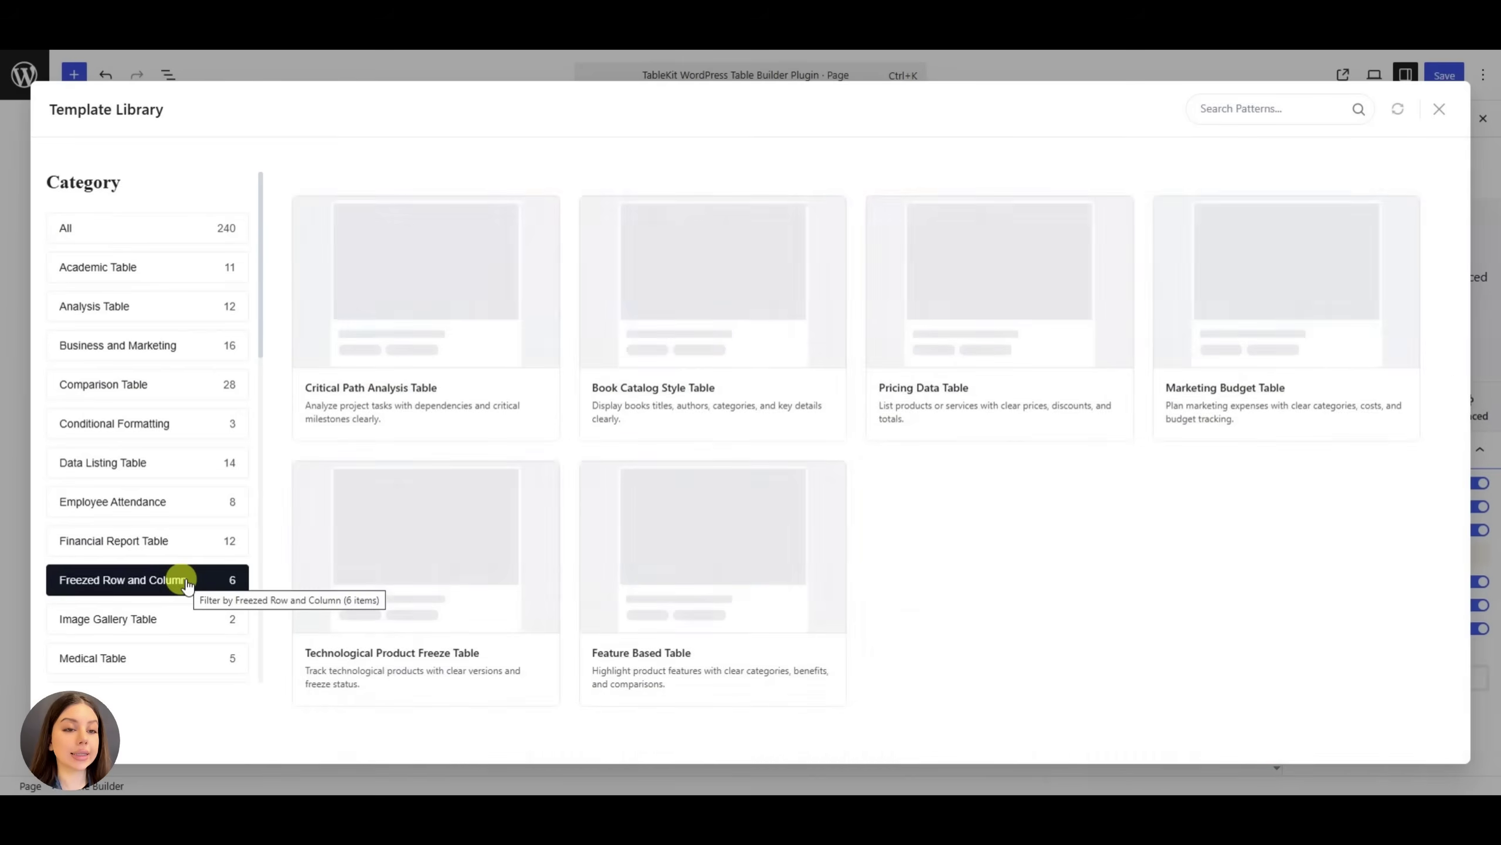
mouse_move(1324, 329)
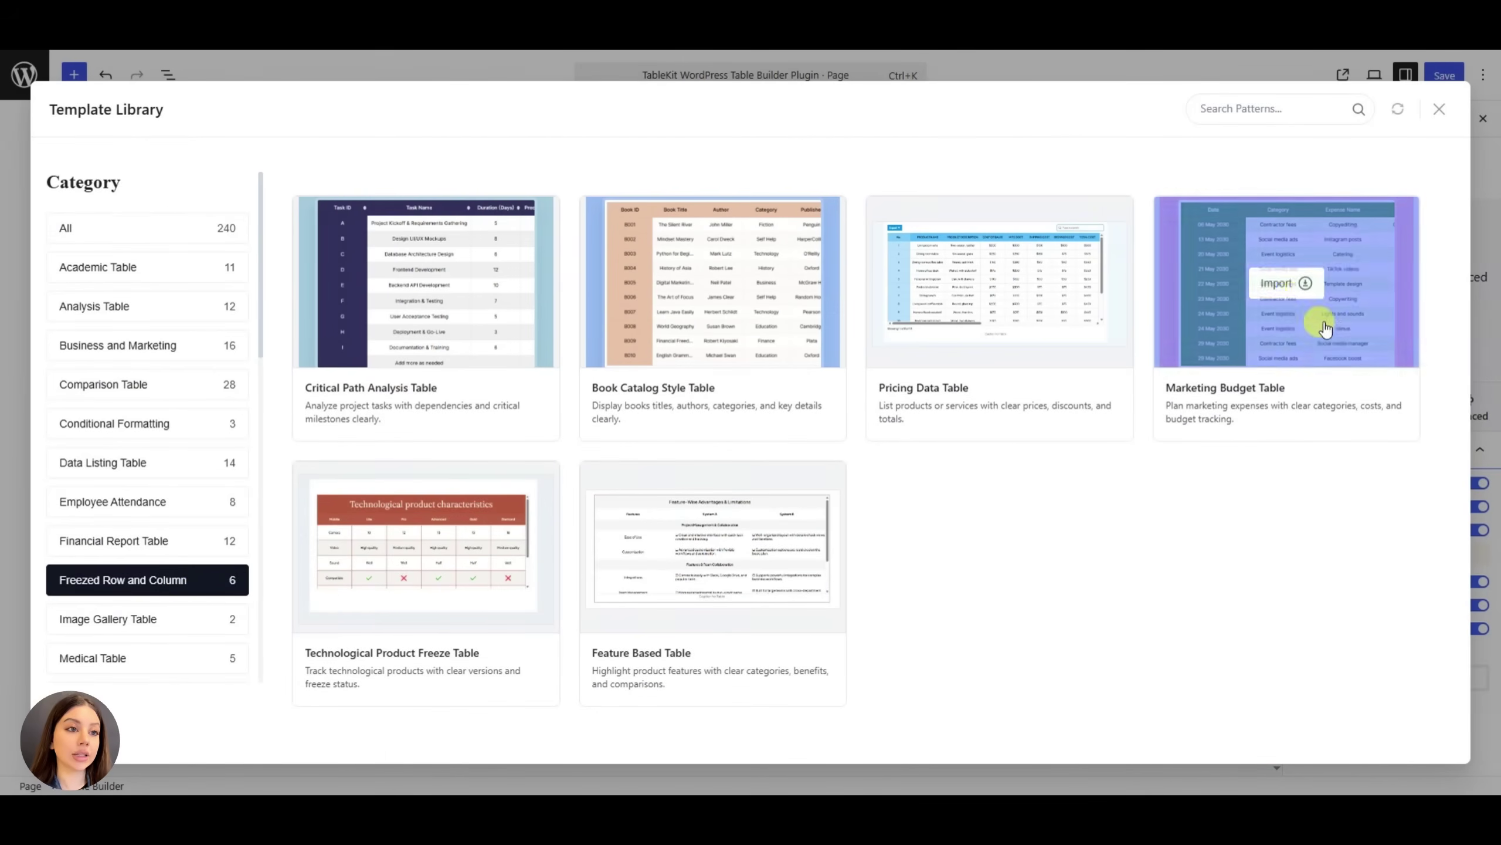
click(1281, 282)
Page forward and back through the imported marketing budget table and save the page
scroll(1091, 402, down, 4)
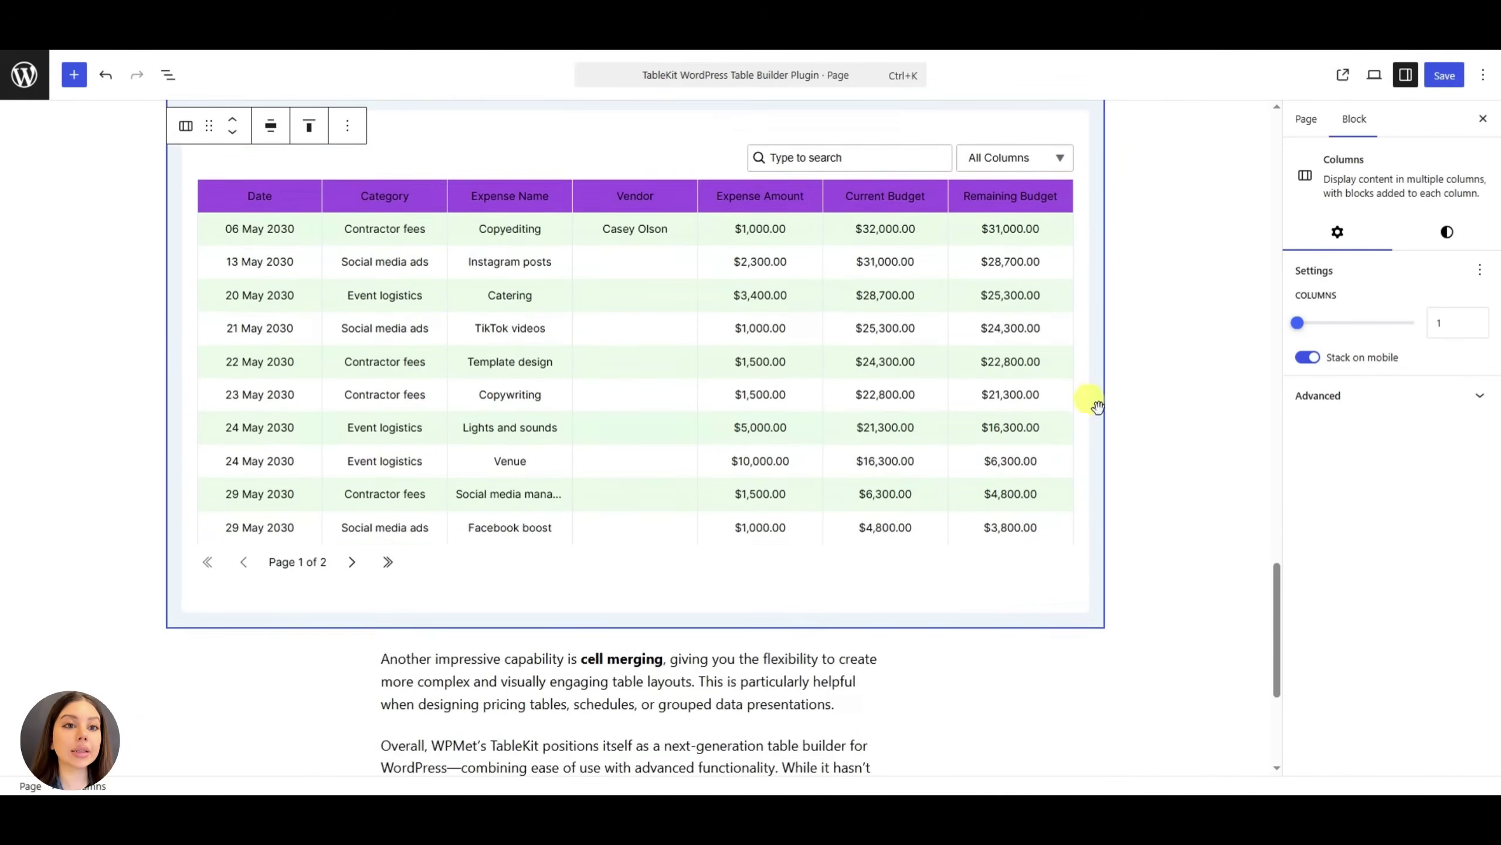
scroll(1097, 405, up, 1)
click(352, 641)
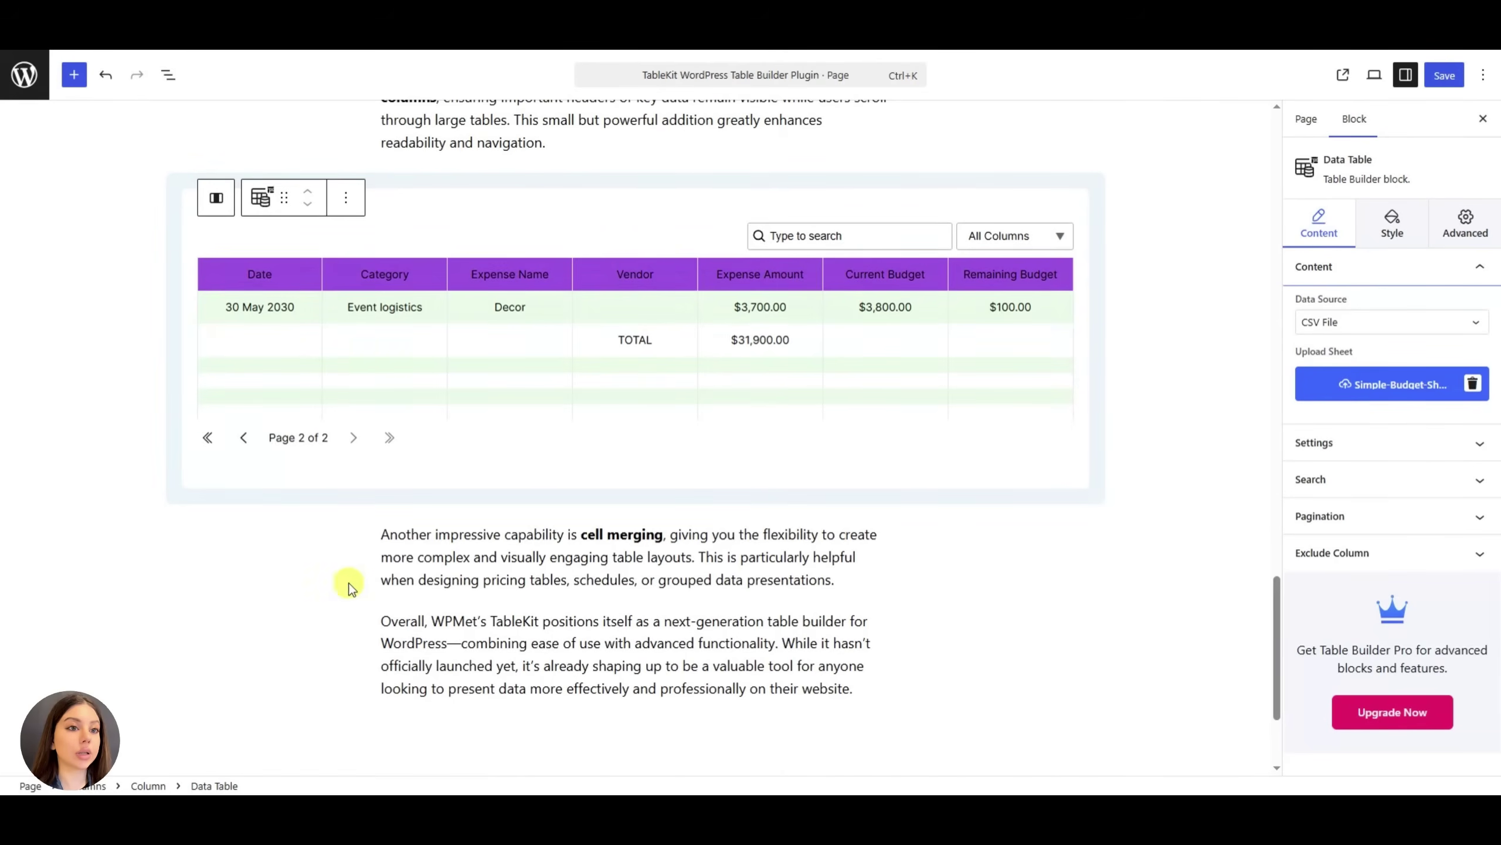
click(257, 442)
click(1181, 323)
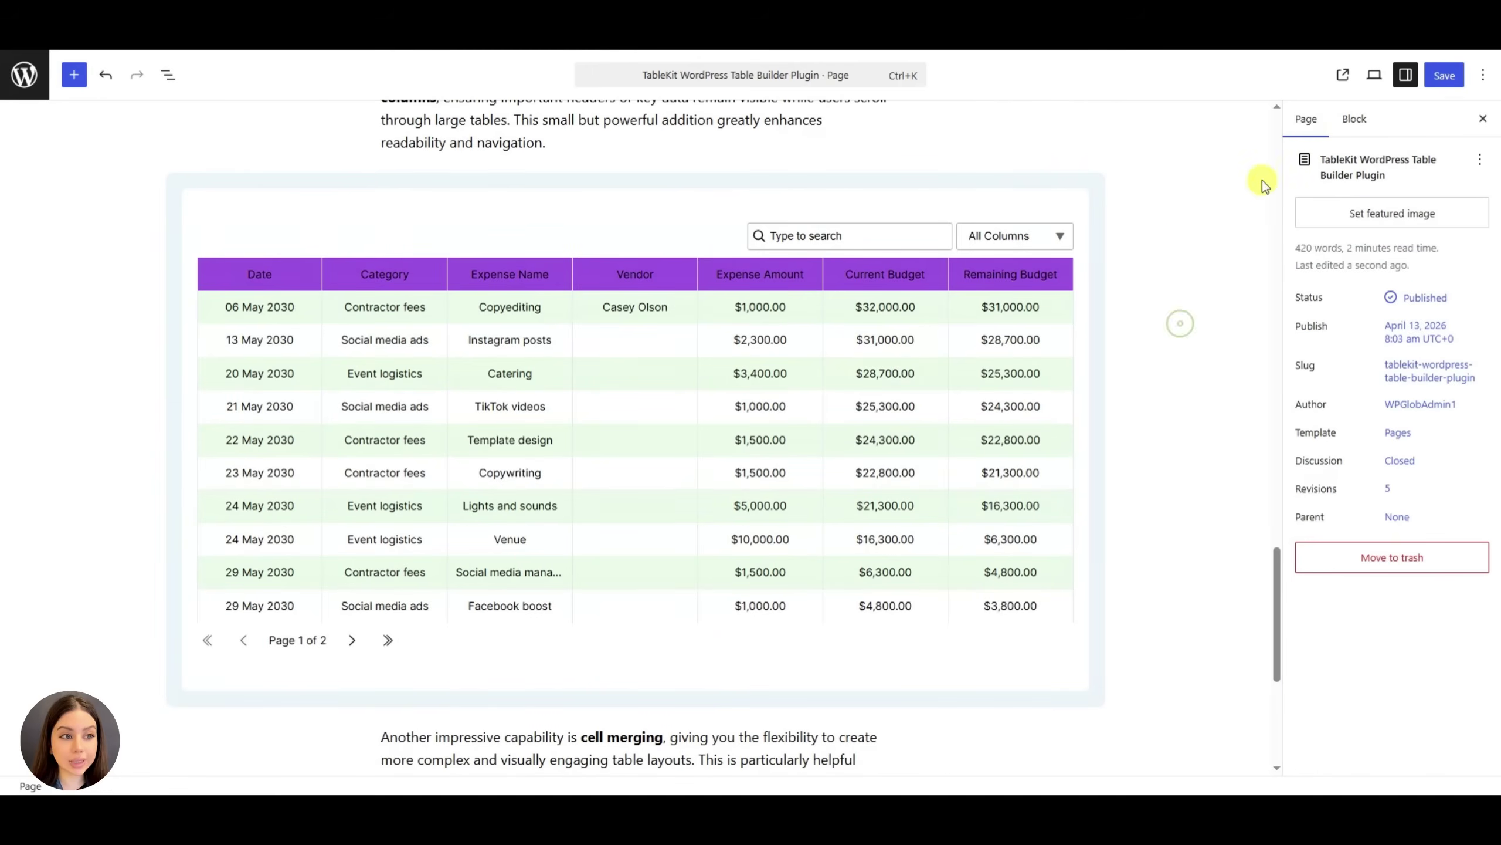
click(1442, 75)
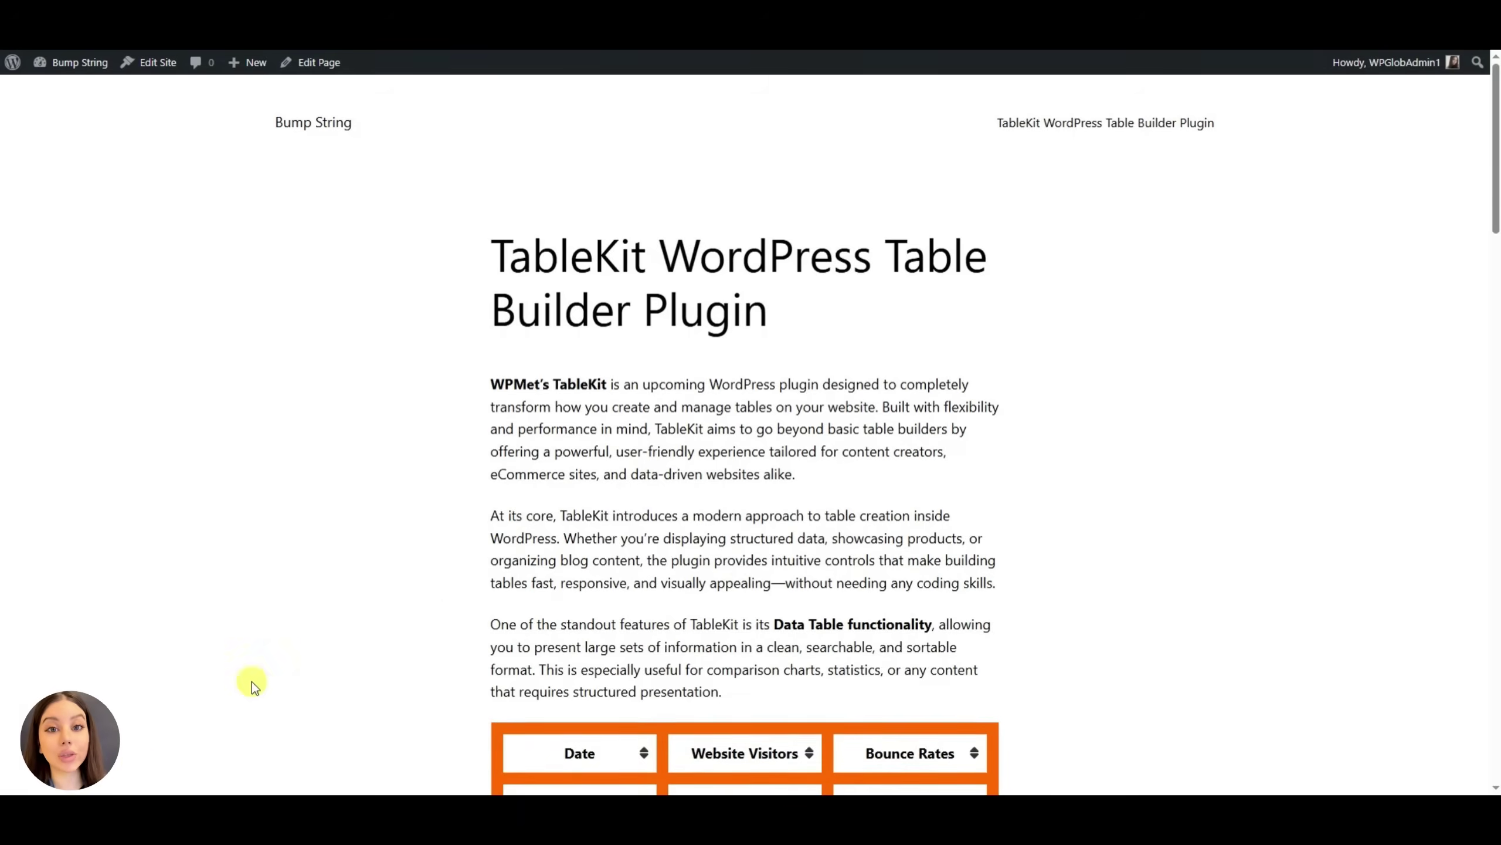
Examine the marketing budget table on the published page, including its frozen header and Date column, pagination and column filter
scroll(601, 537, down, 15)
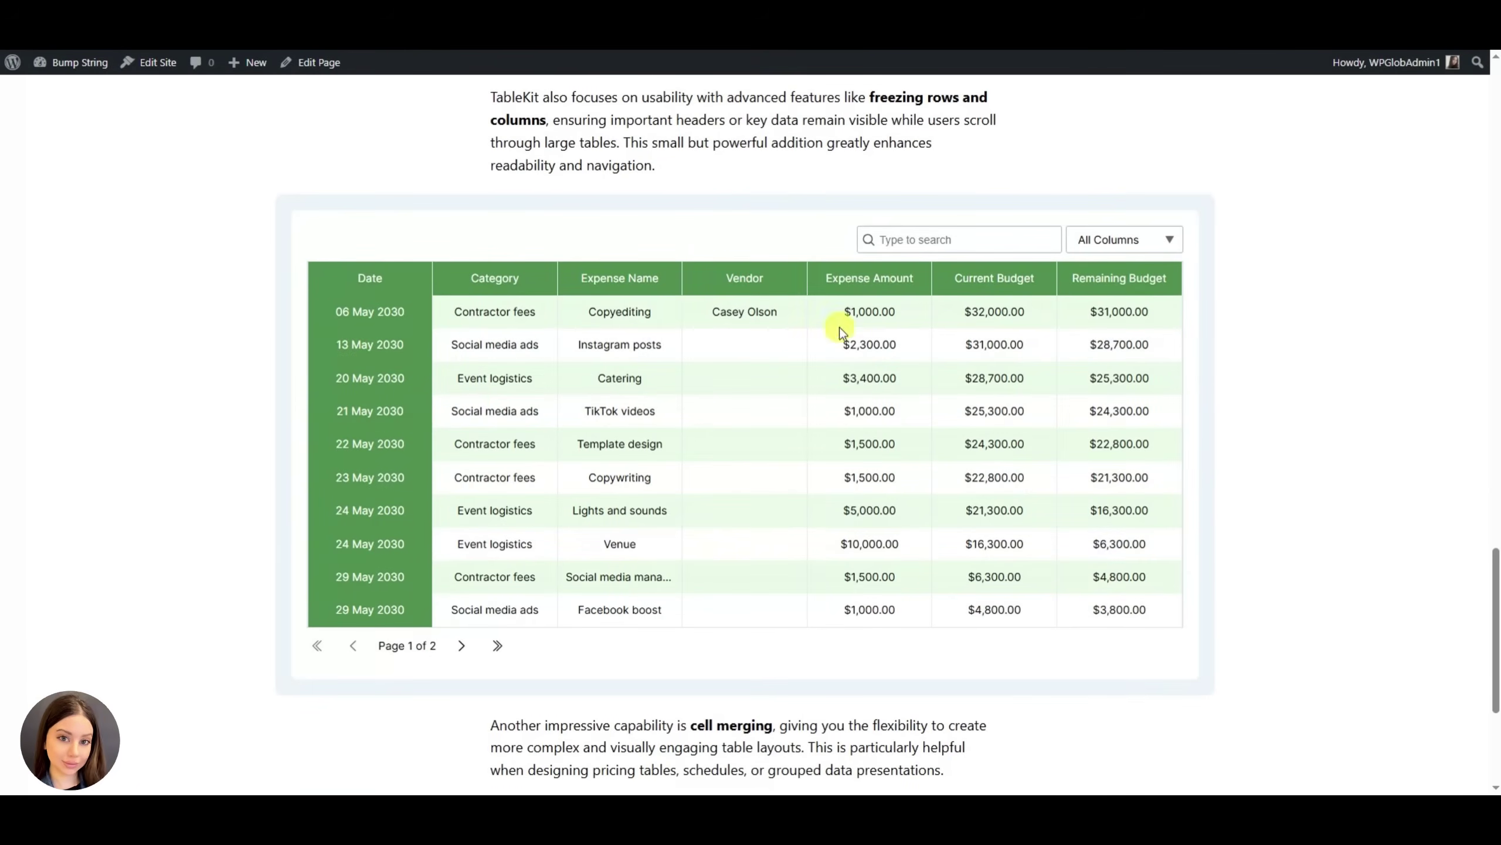
click(462, 645)
click(349, 440)
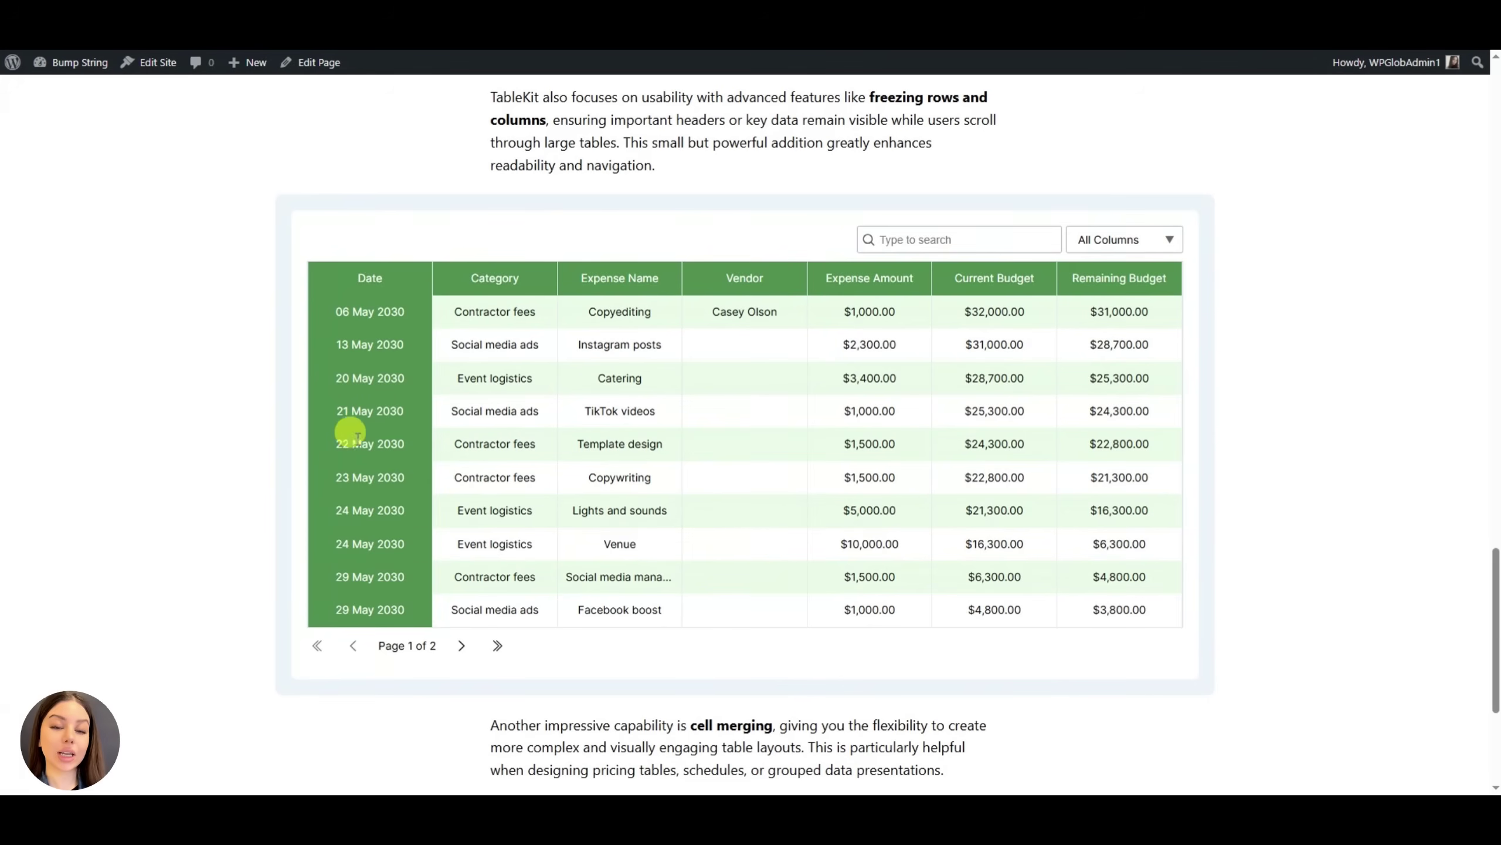
click(1136, 241)
click(1138, 311)
click(1144, 241)
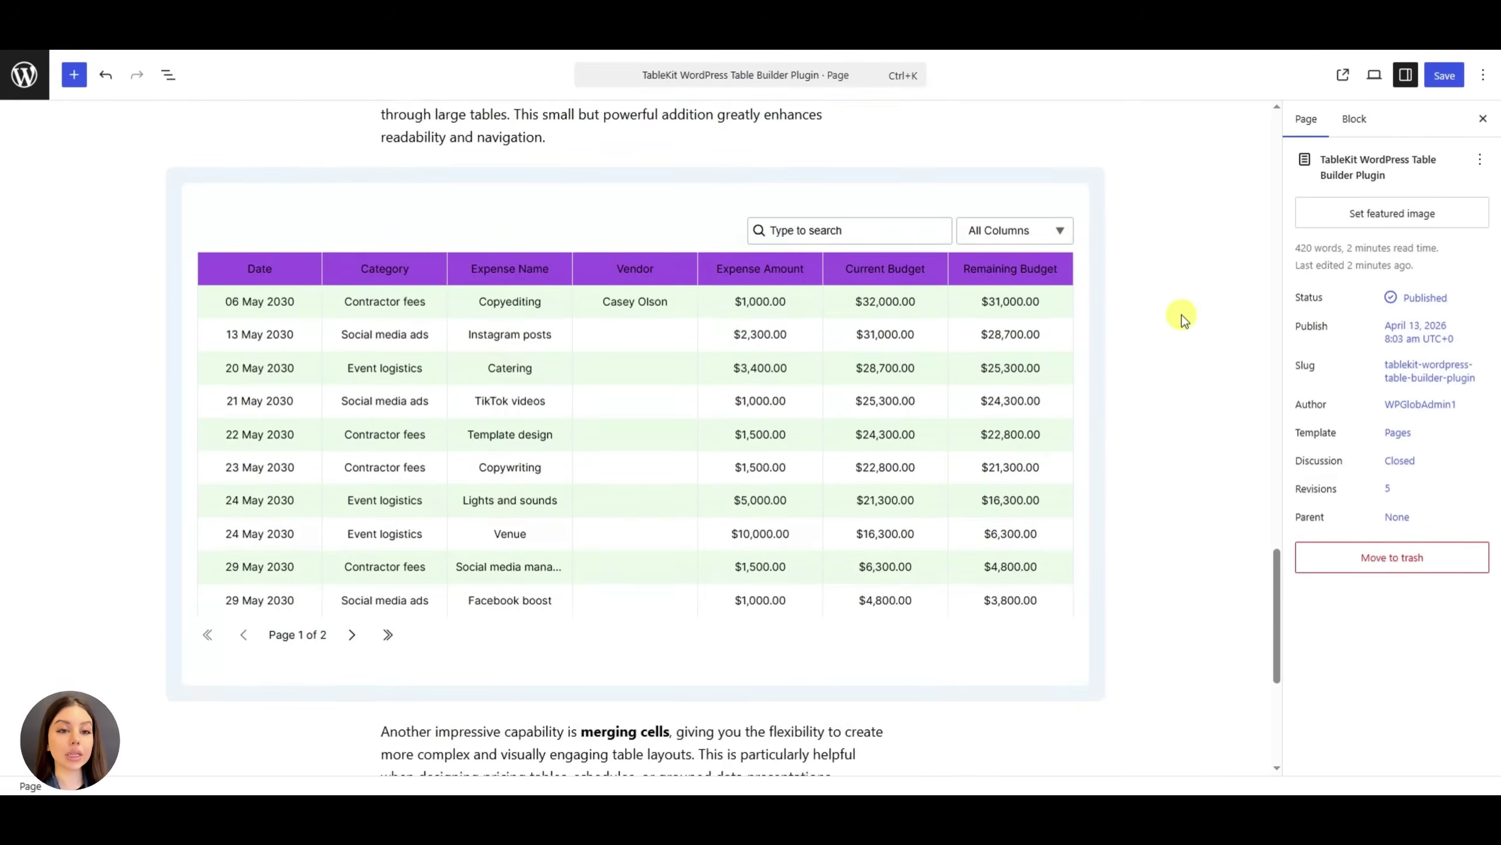
Insert a Table Builder block between the merging cells paragraph and the closing "Overall" paragraph
scroll(1179, 318, down, 5)
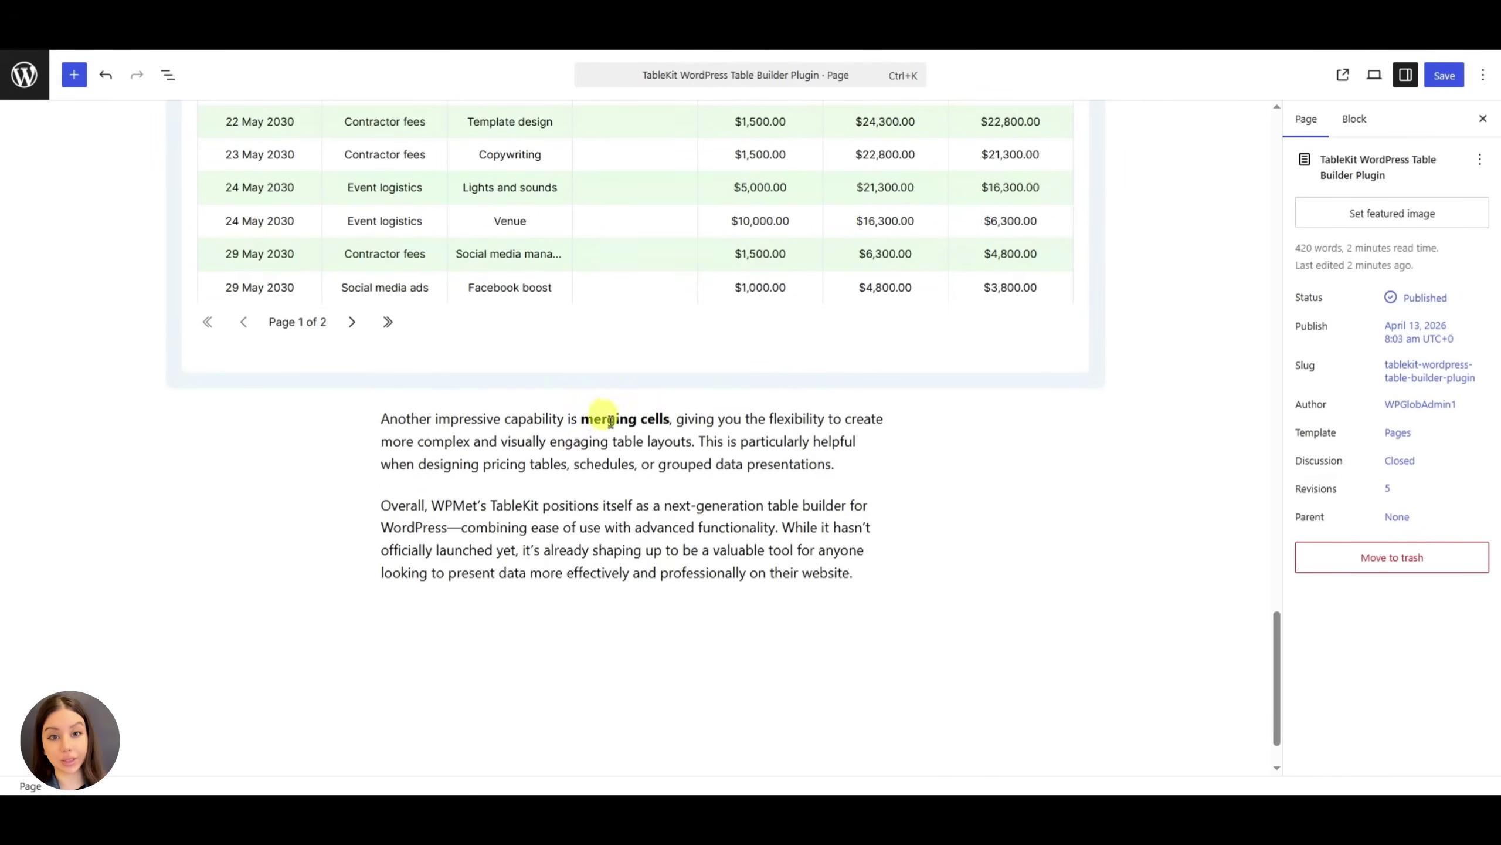
click(639, 486)
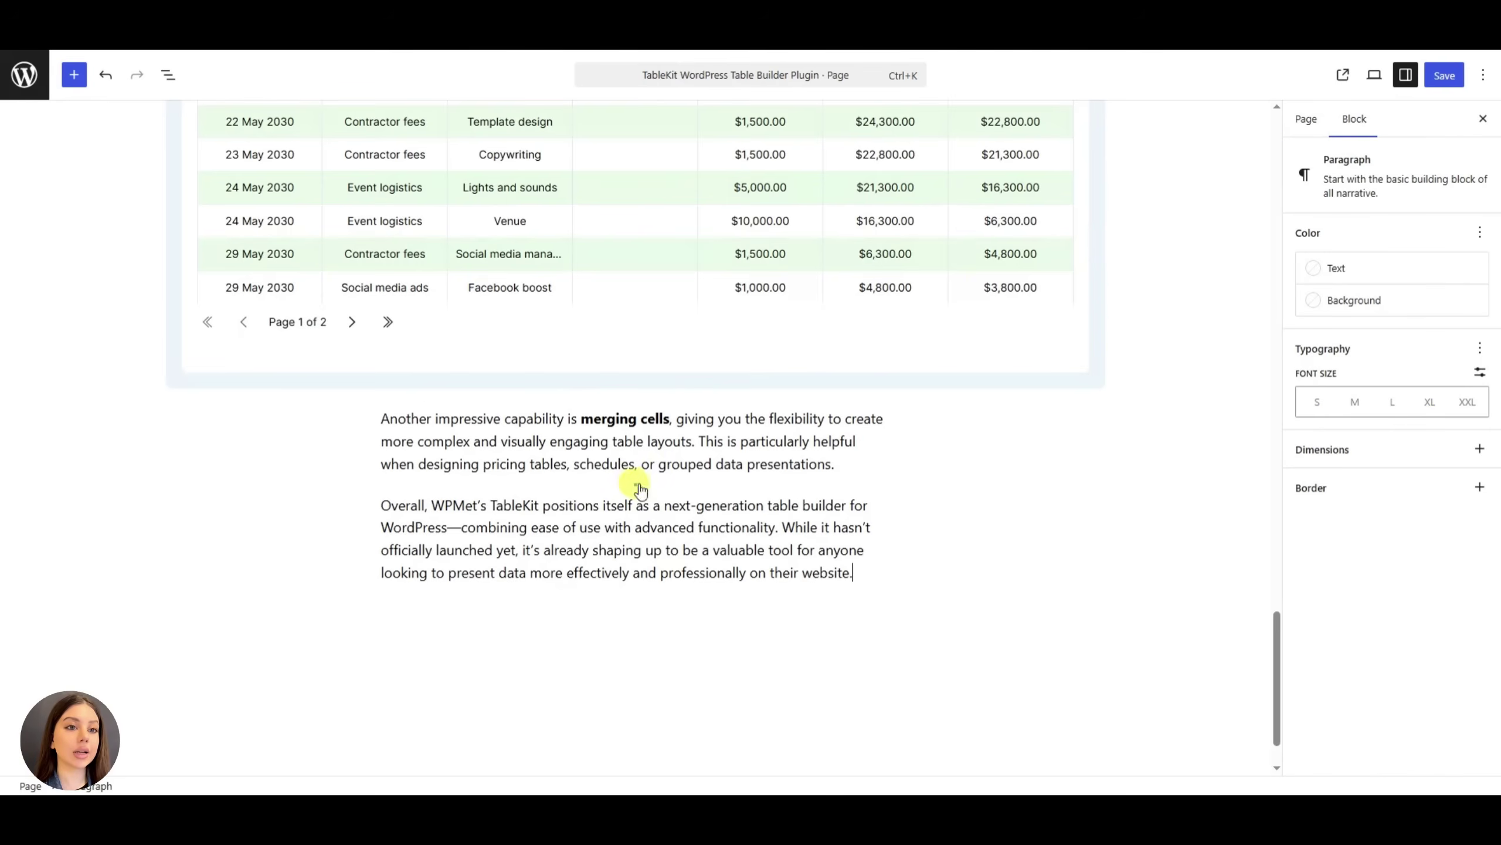
click(637, 481)
click(552, 586)
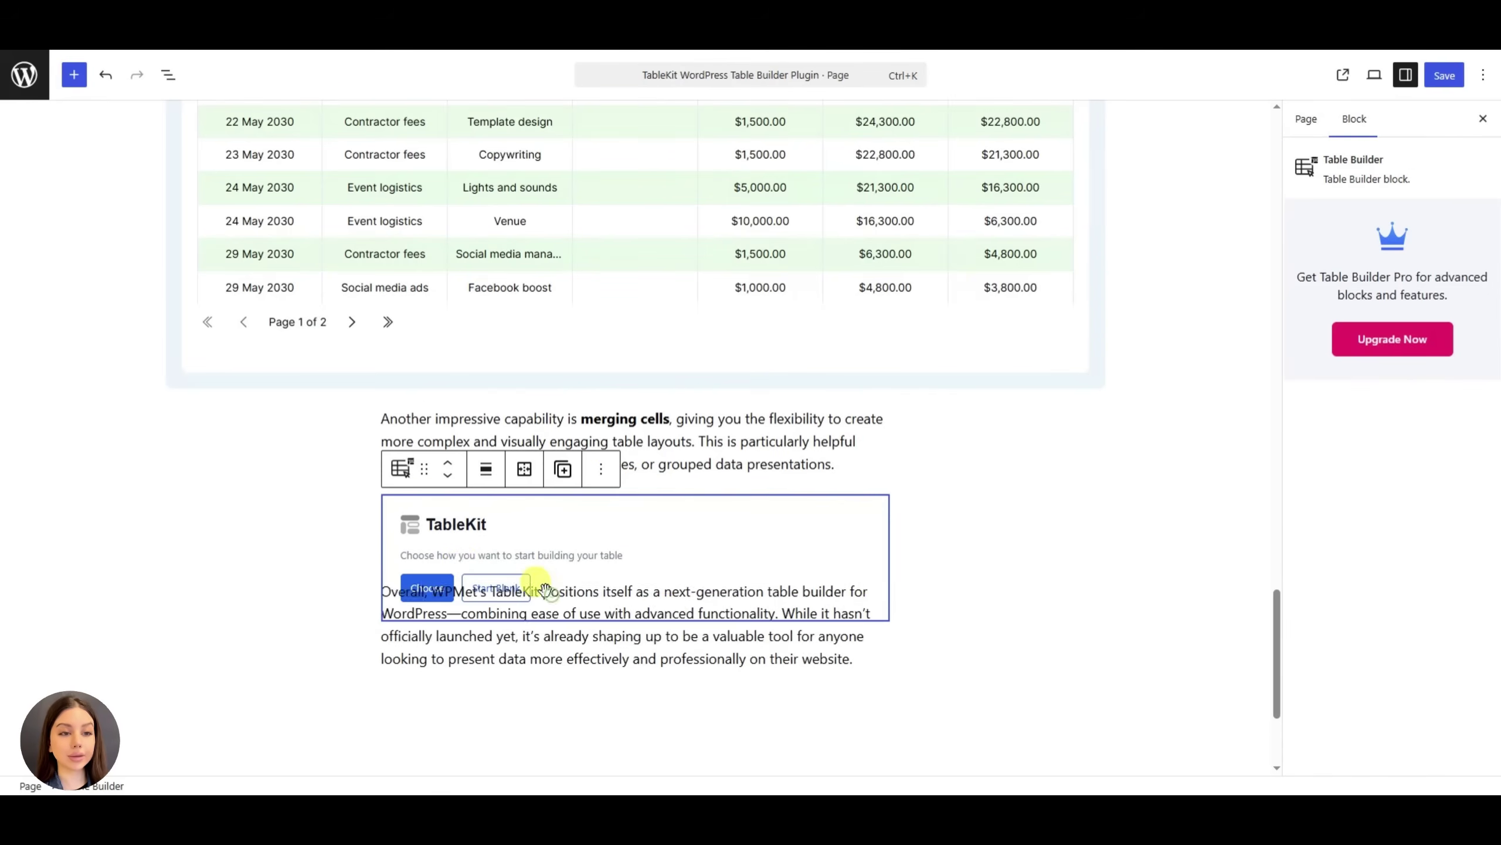
Find the Table with Merged Cells category in the template library and import the "Merge Row And Column Table 01" template
click(451, 588)
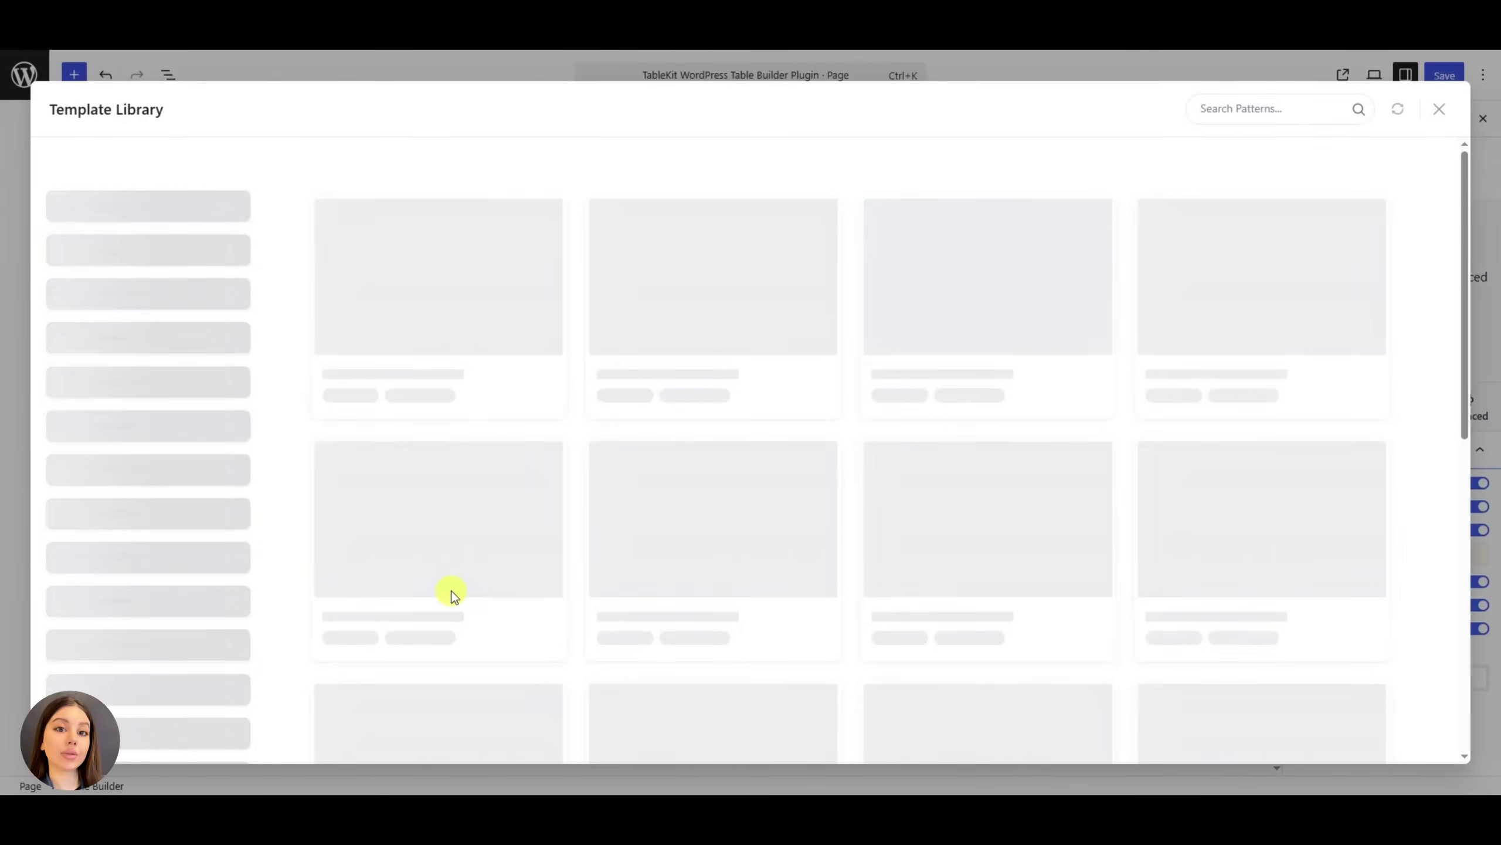
mouse_move(362, 552)
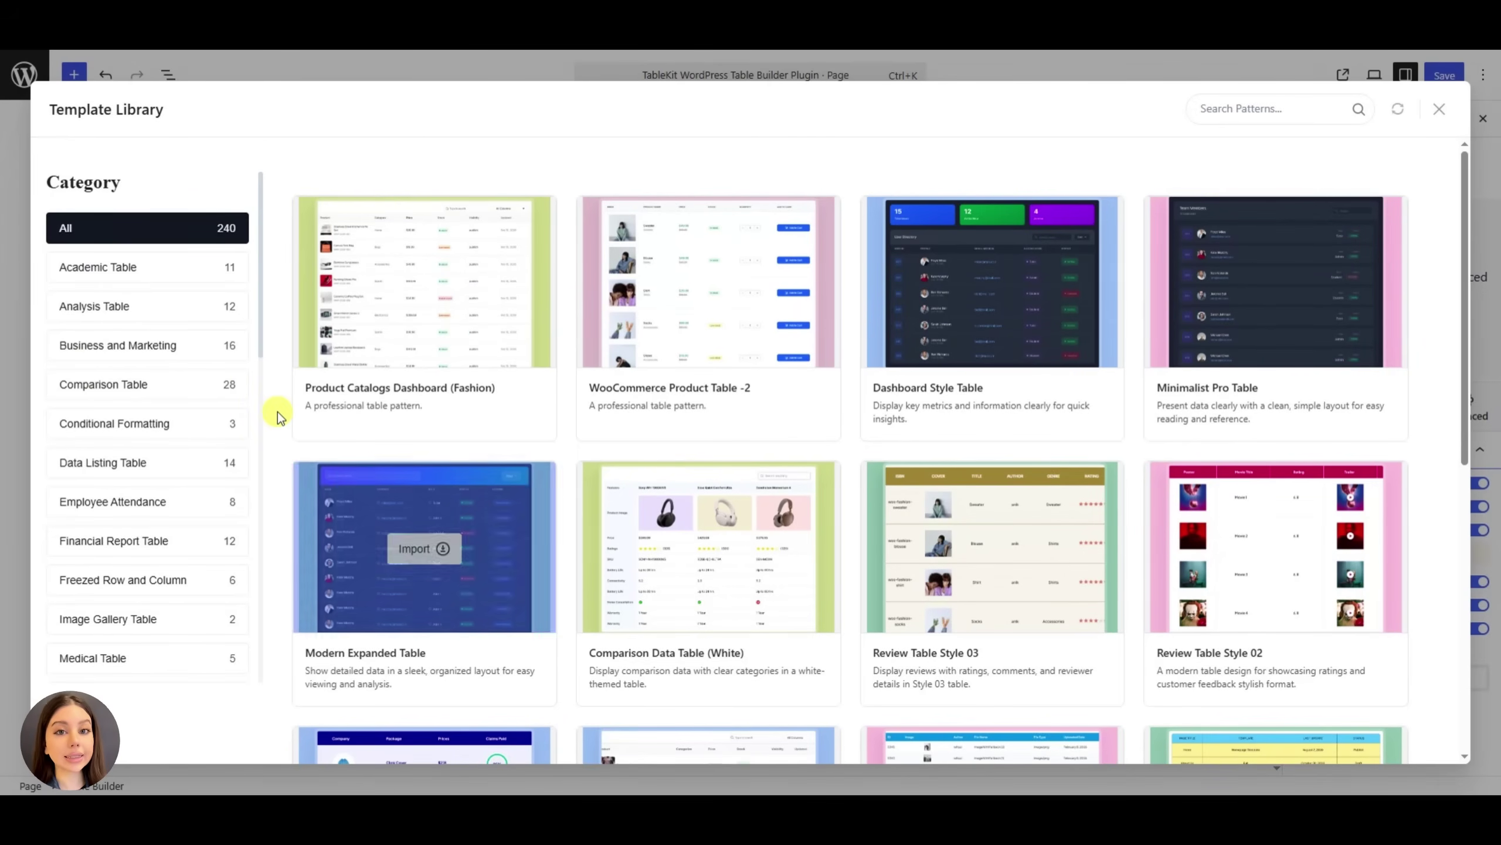
mouse_move(1244, 212)
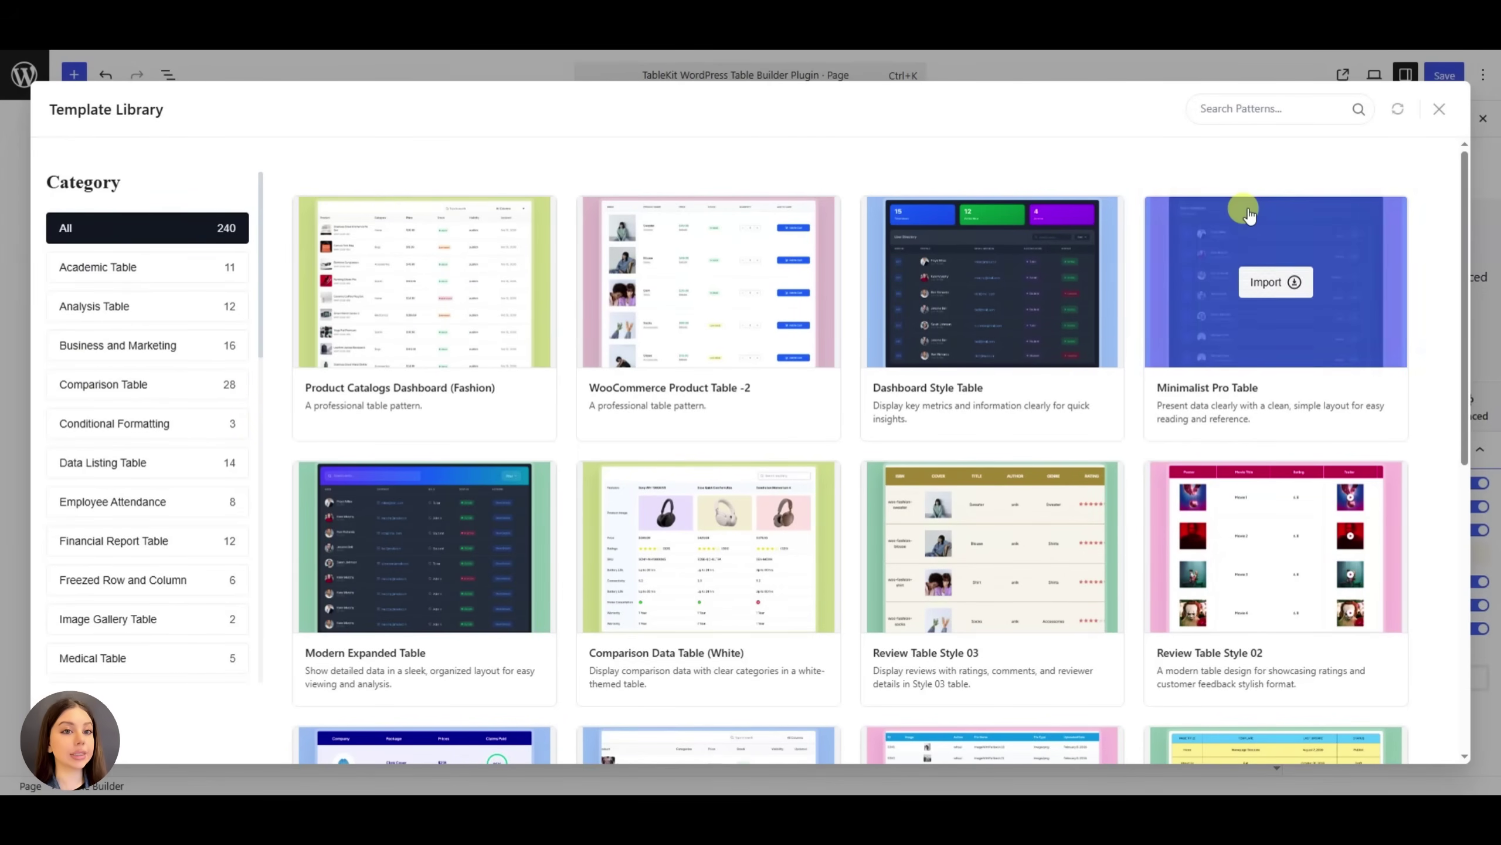
key(ctrl+f)
text(merge)
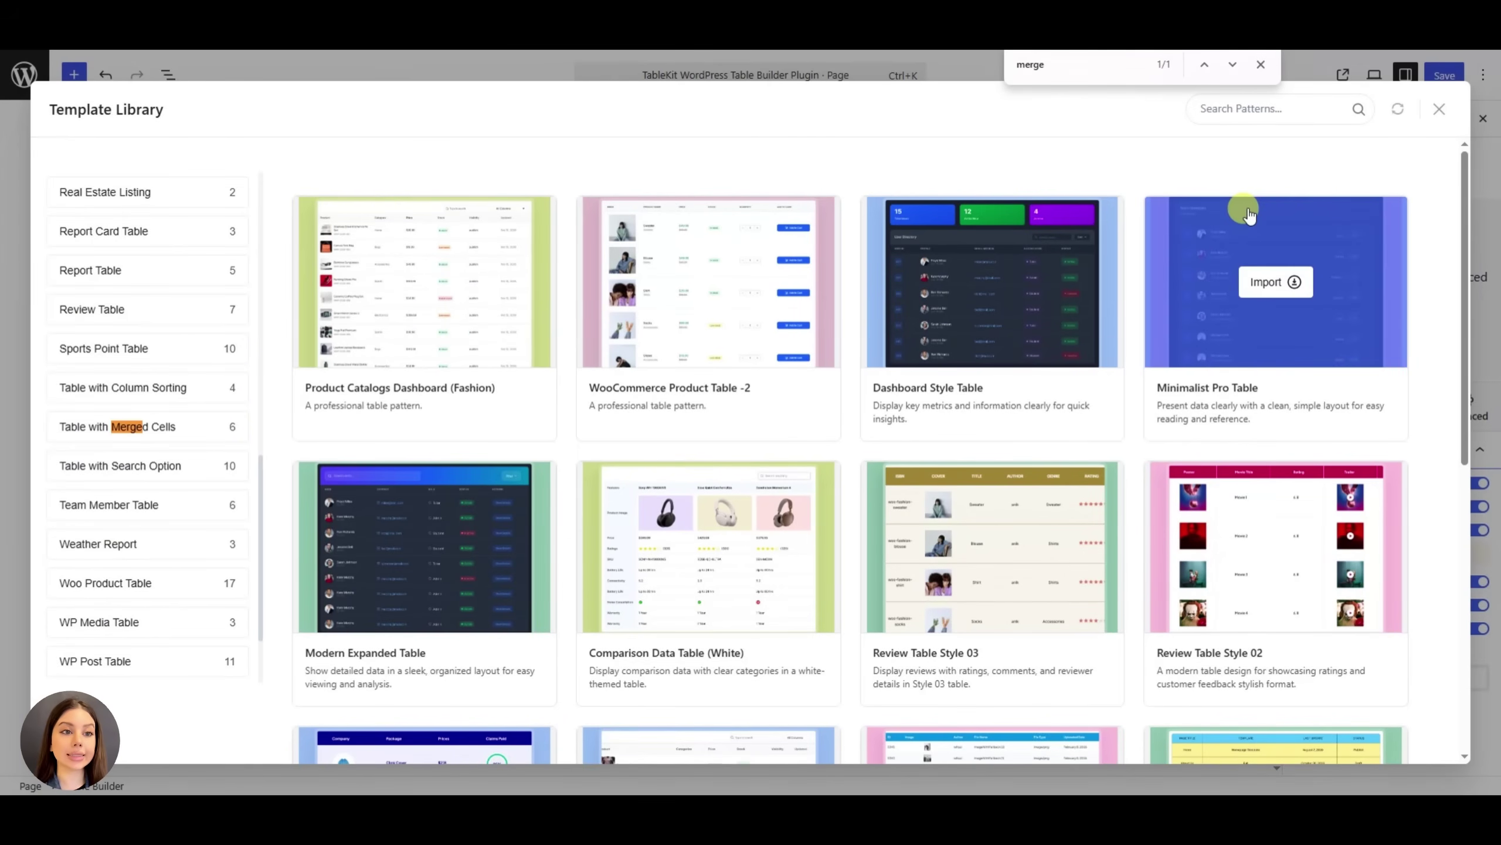
click(1261, 65)
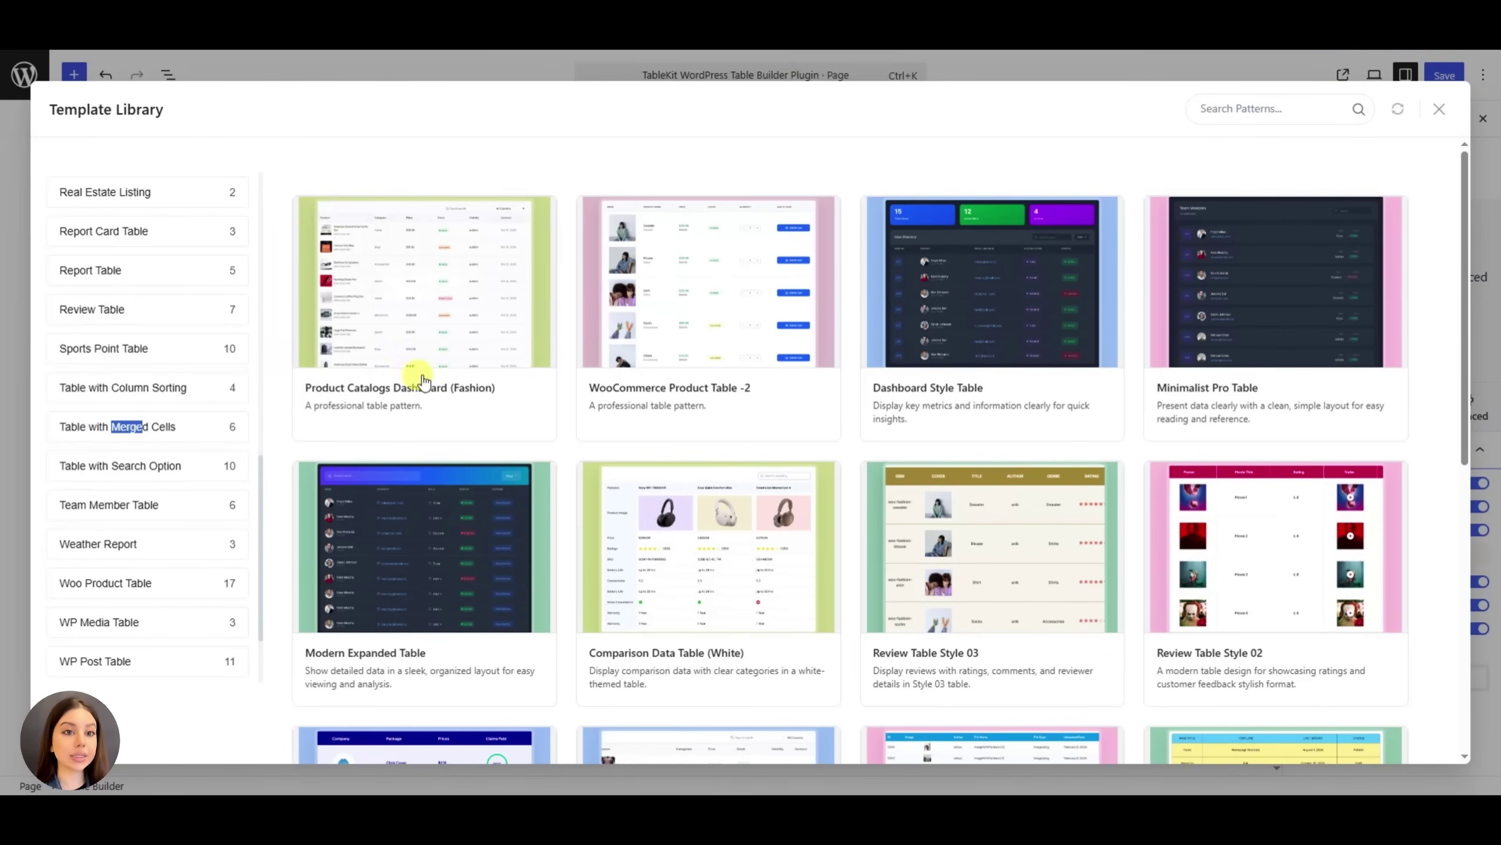
scroll(225, 367, up, 10)
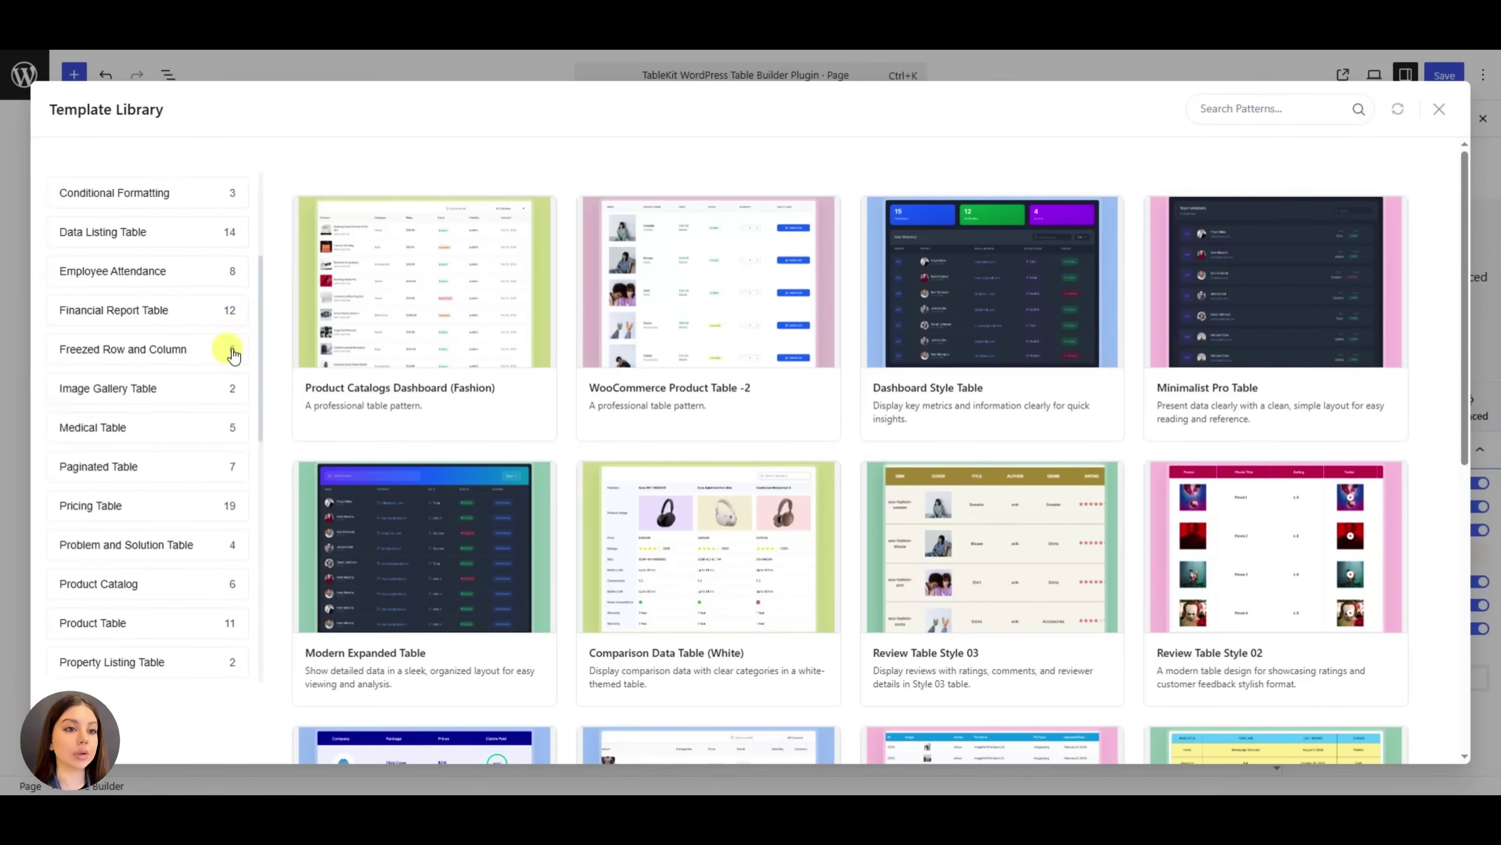
scroll(234, 331, down, 10)
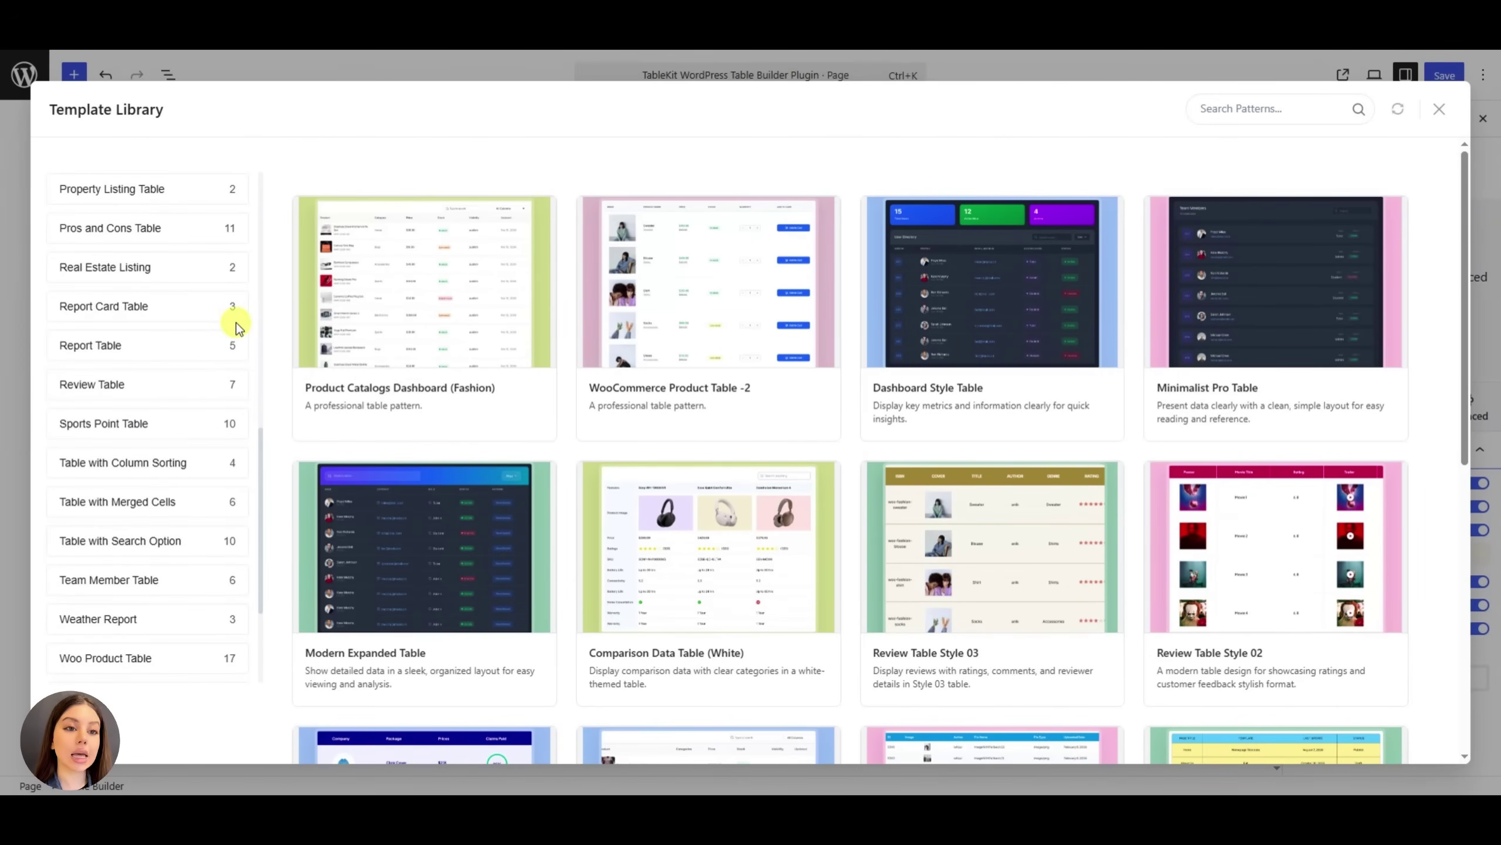
click(206, 514)
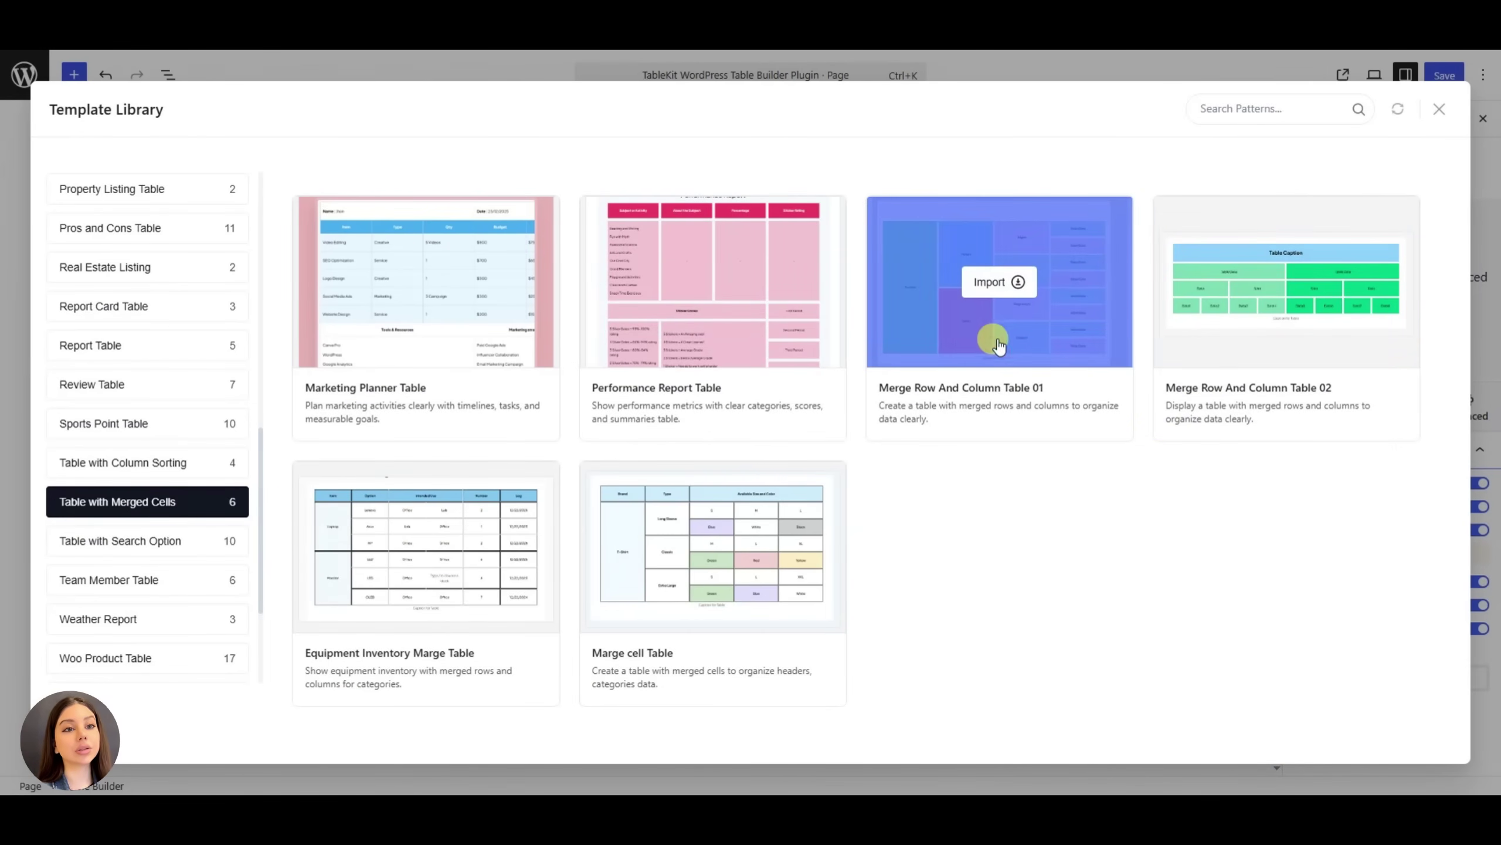
click(996, 284)
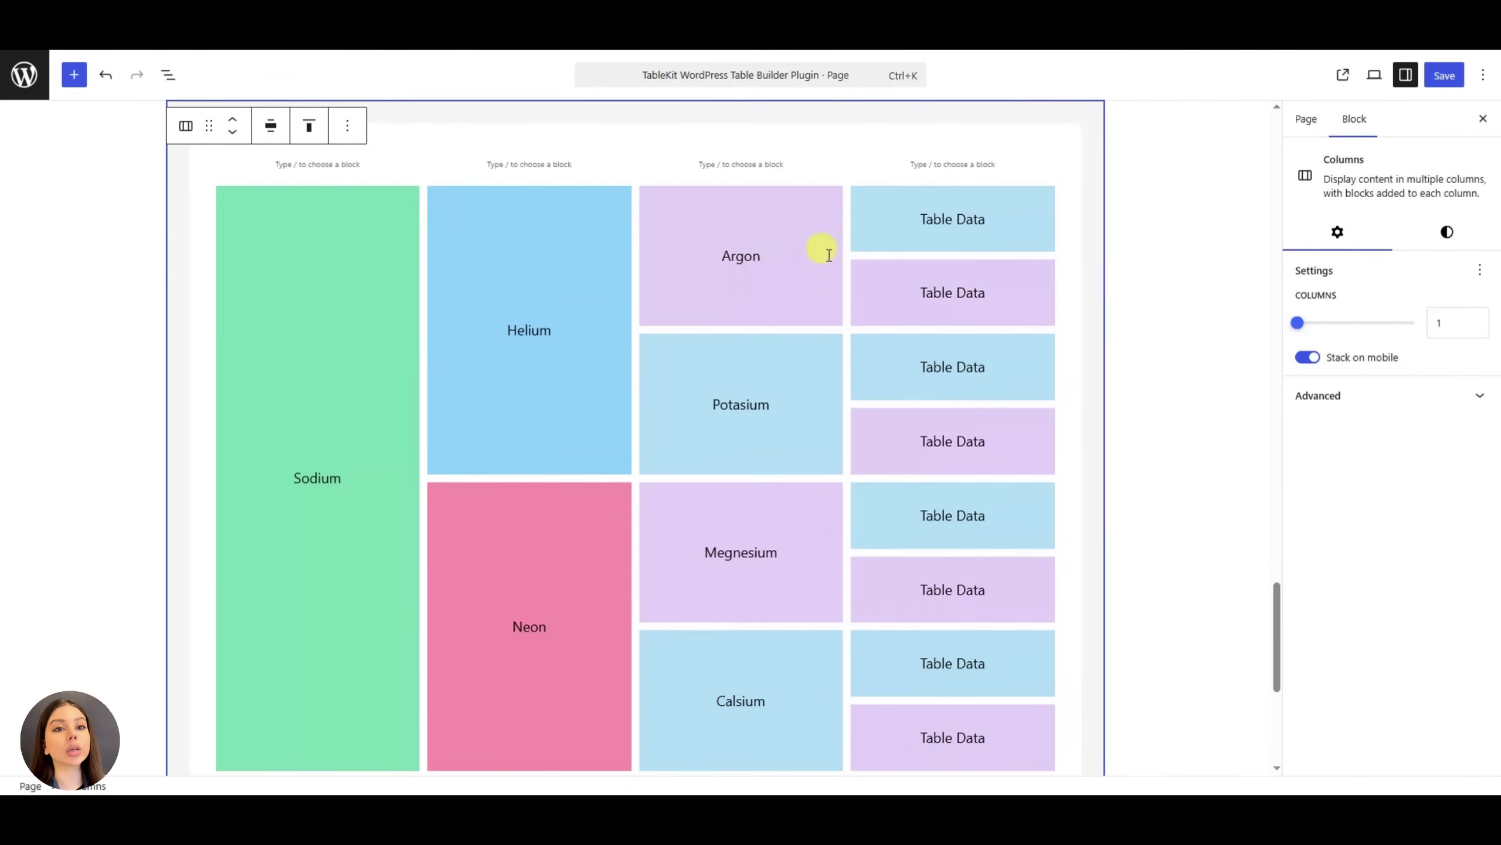
scroll(947, 378, down, 3)
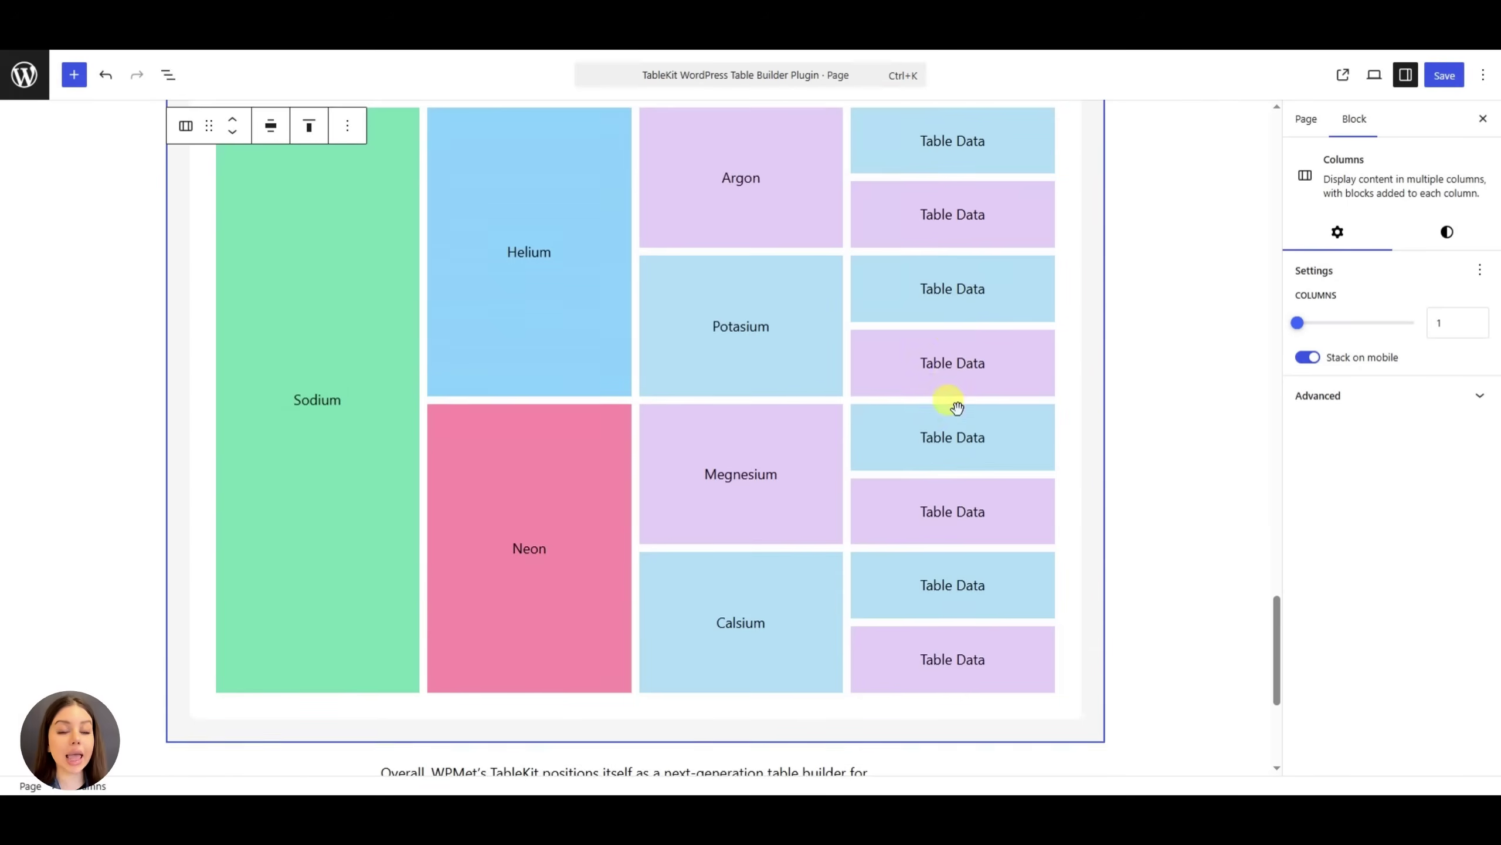
scroll(955, 451, down, 2)
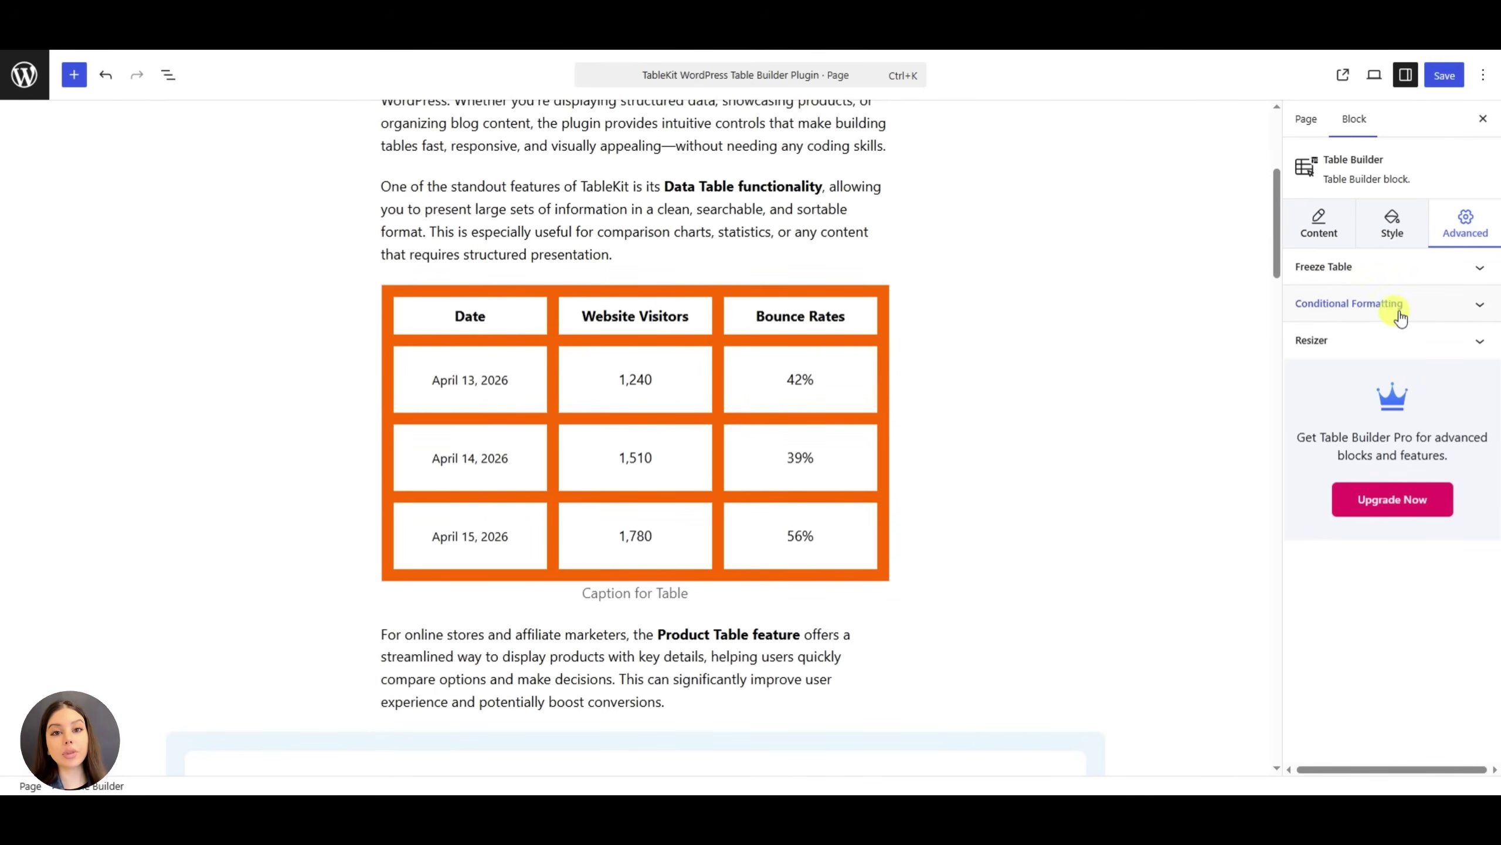
Add a conditional formatting rule to the website visitors table that targets the Date column with the condition Contains 2026
click(1402, 314)
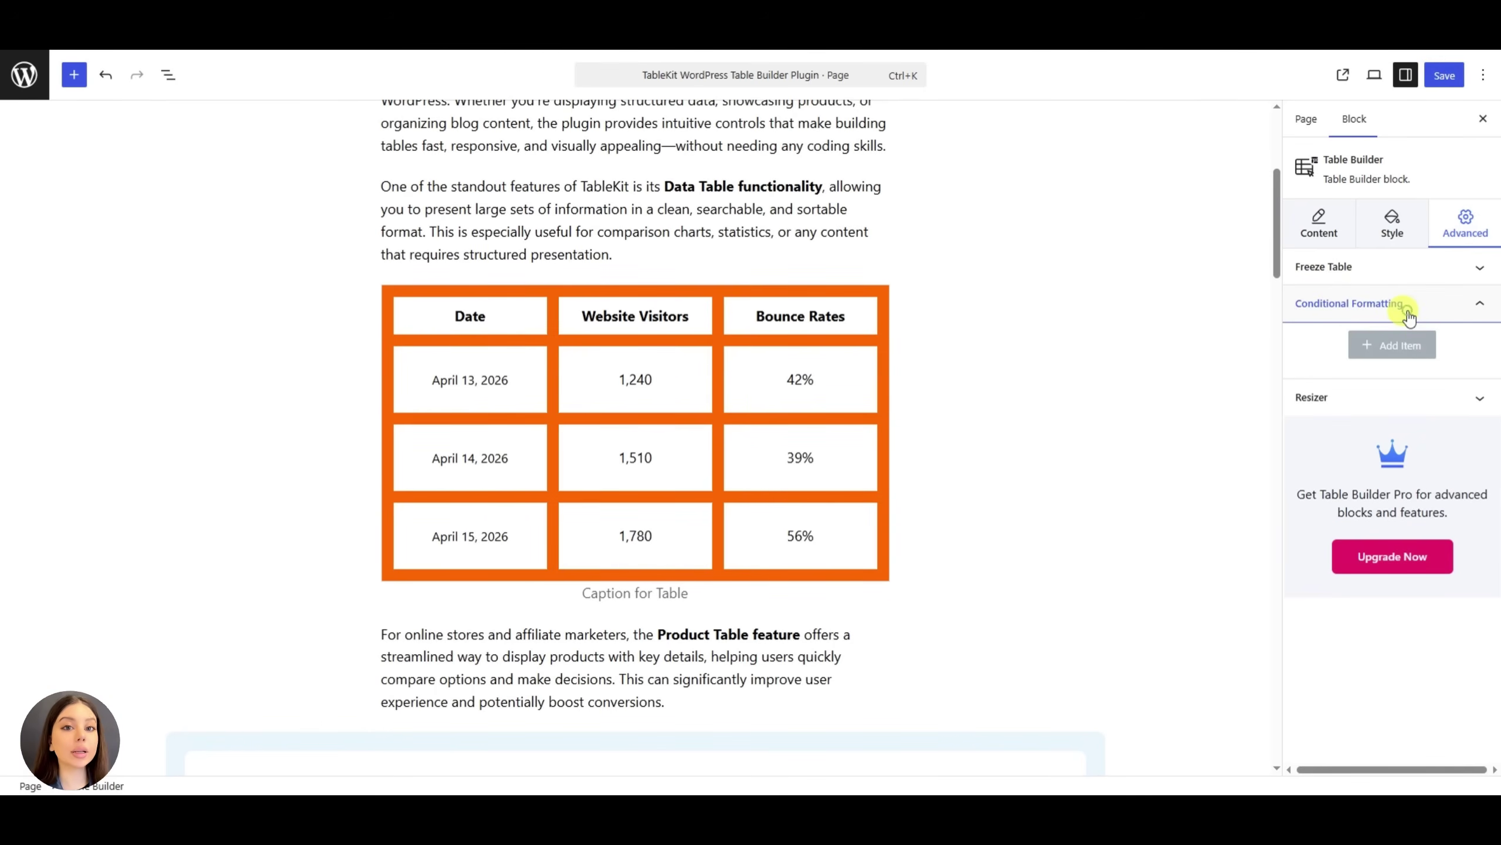
click(1401, 349)
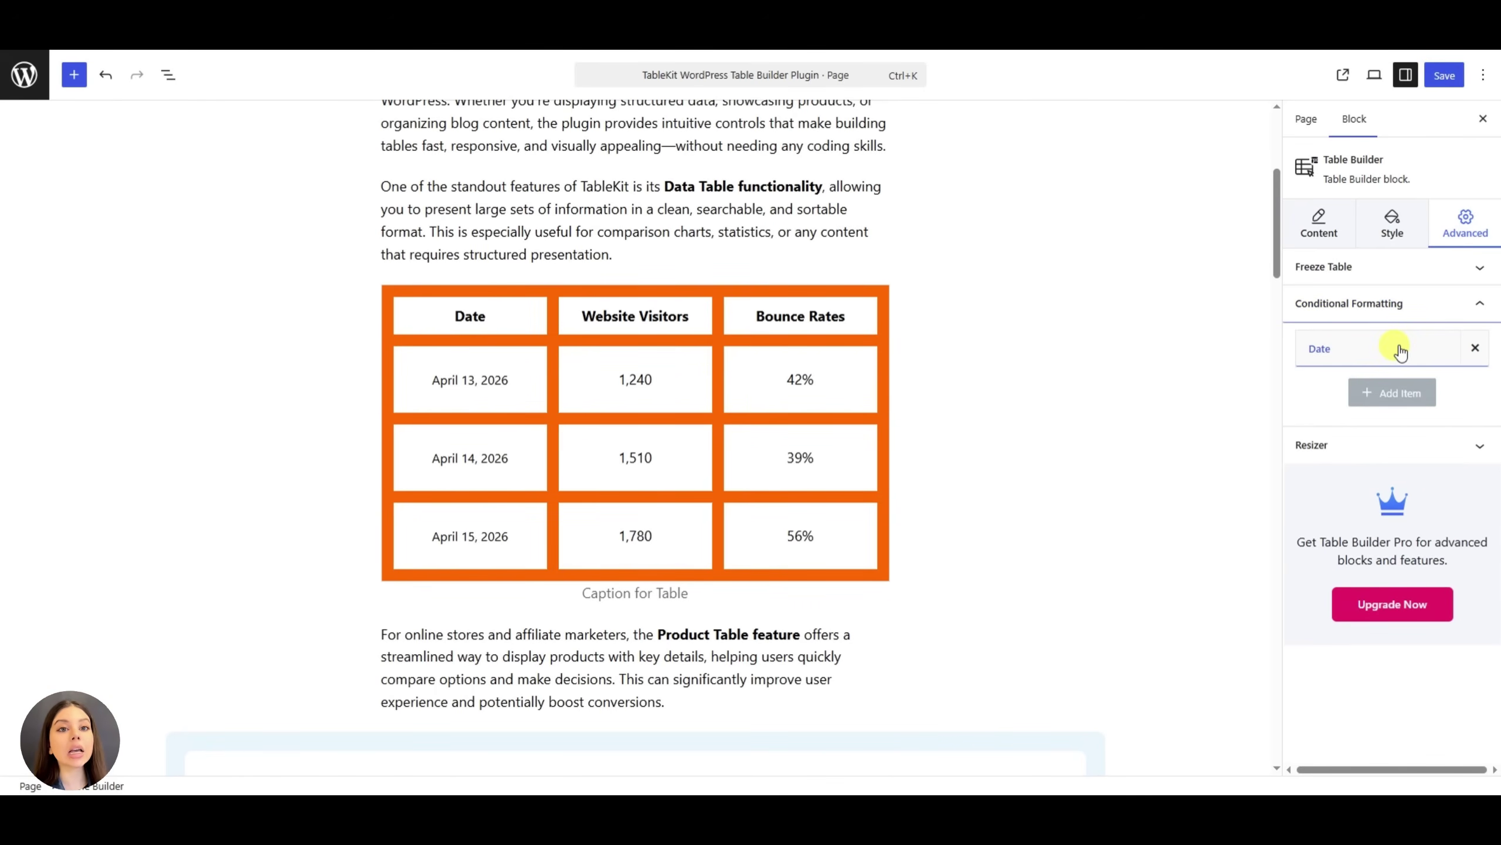
click(1400, 350)
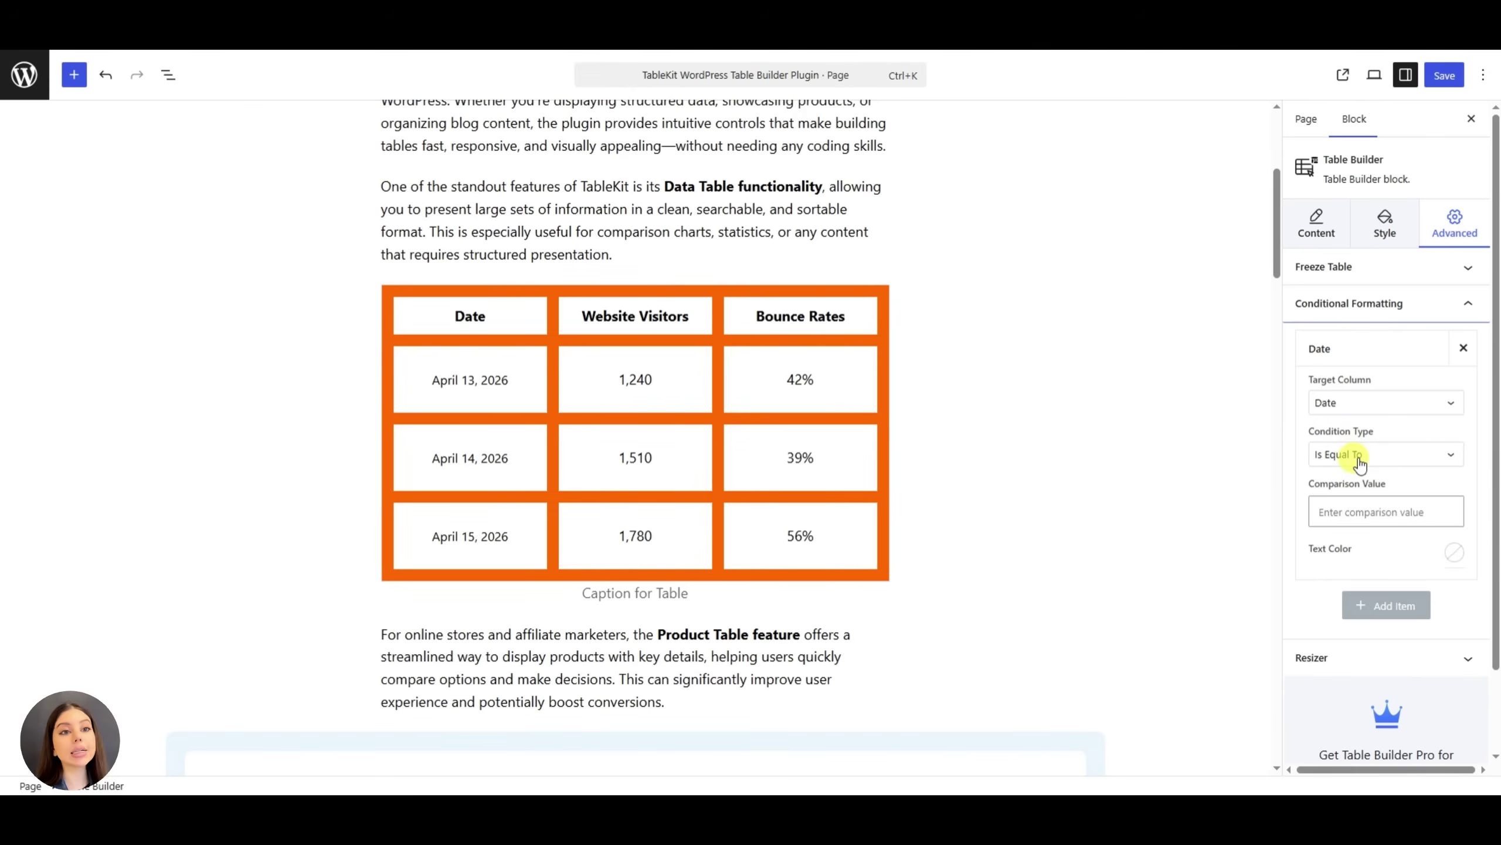
click(1362, 408)
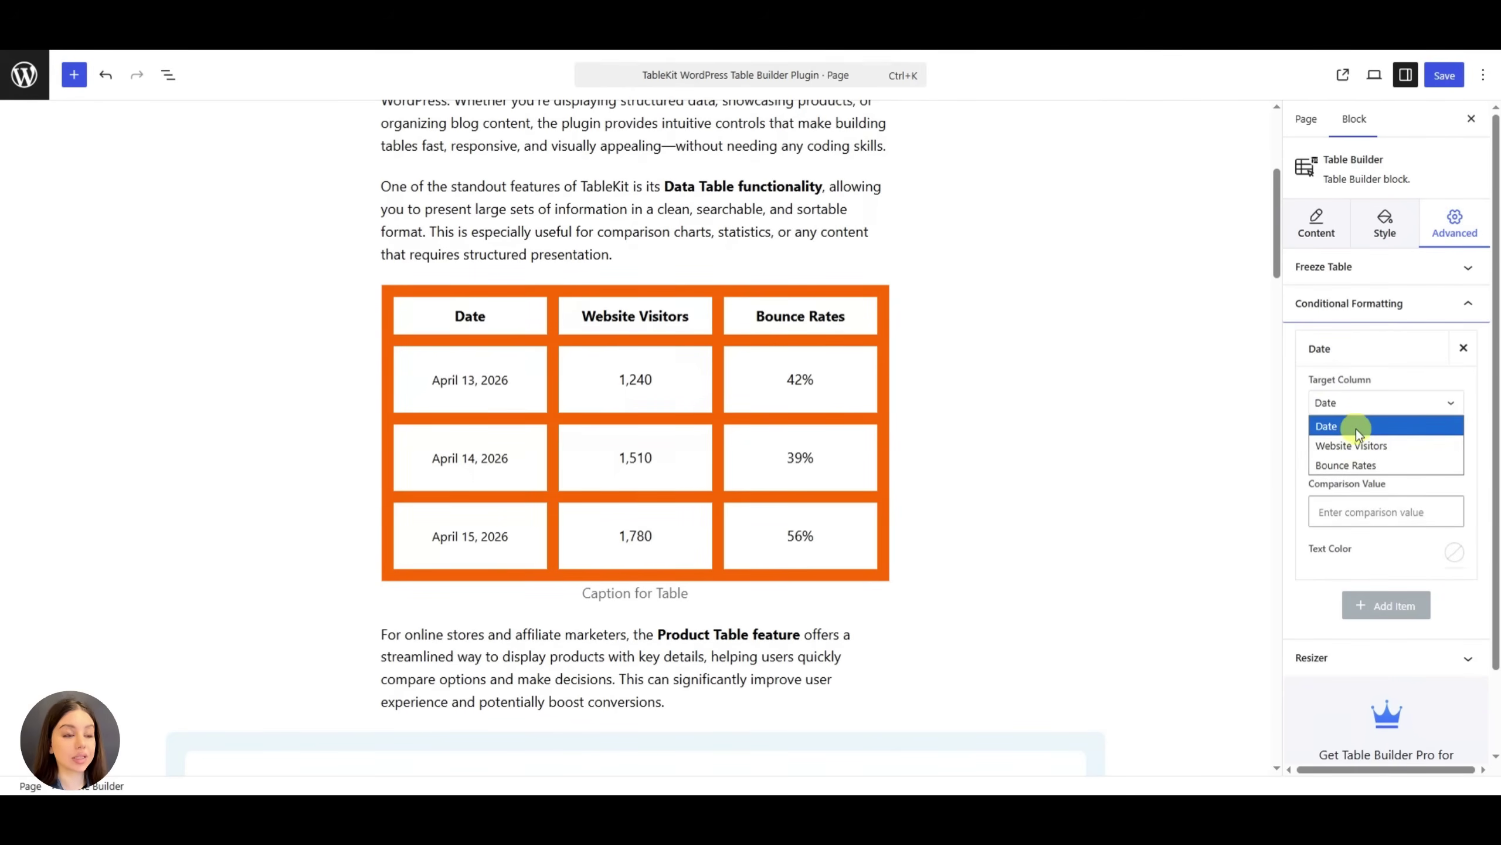
click(1356, 428)
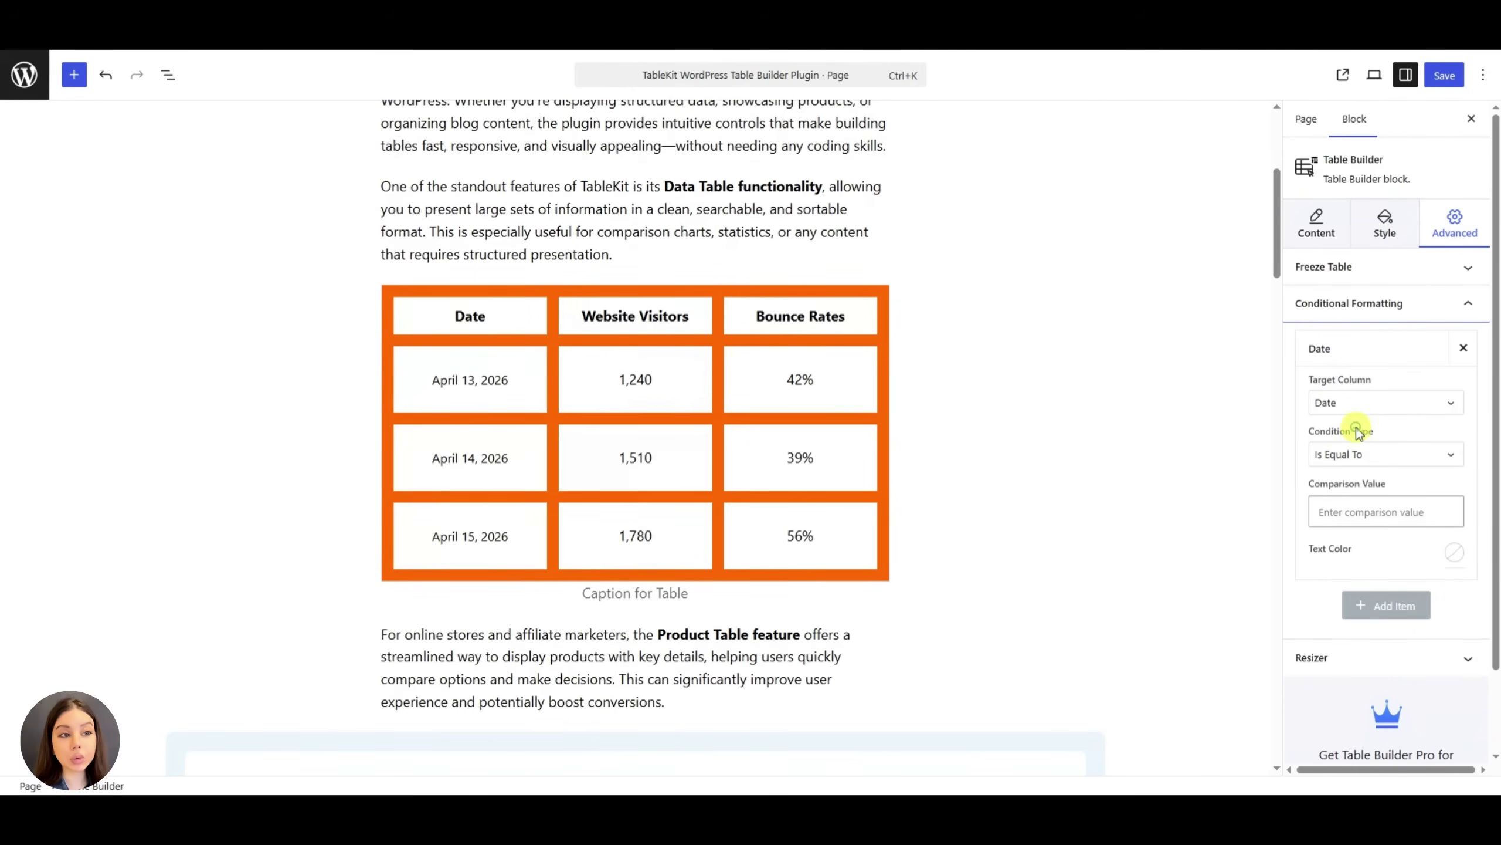
click(1379, 463)
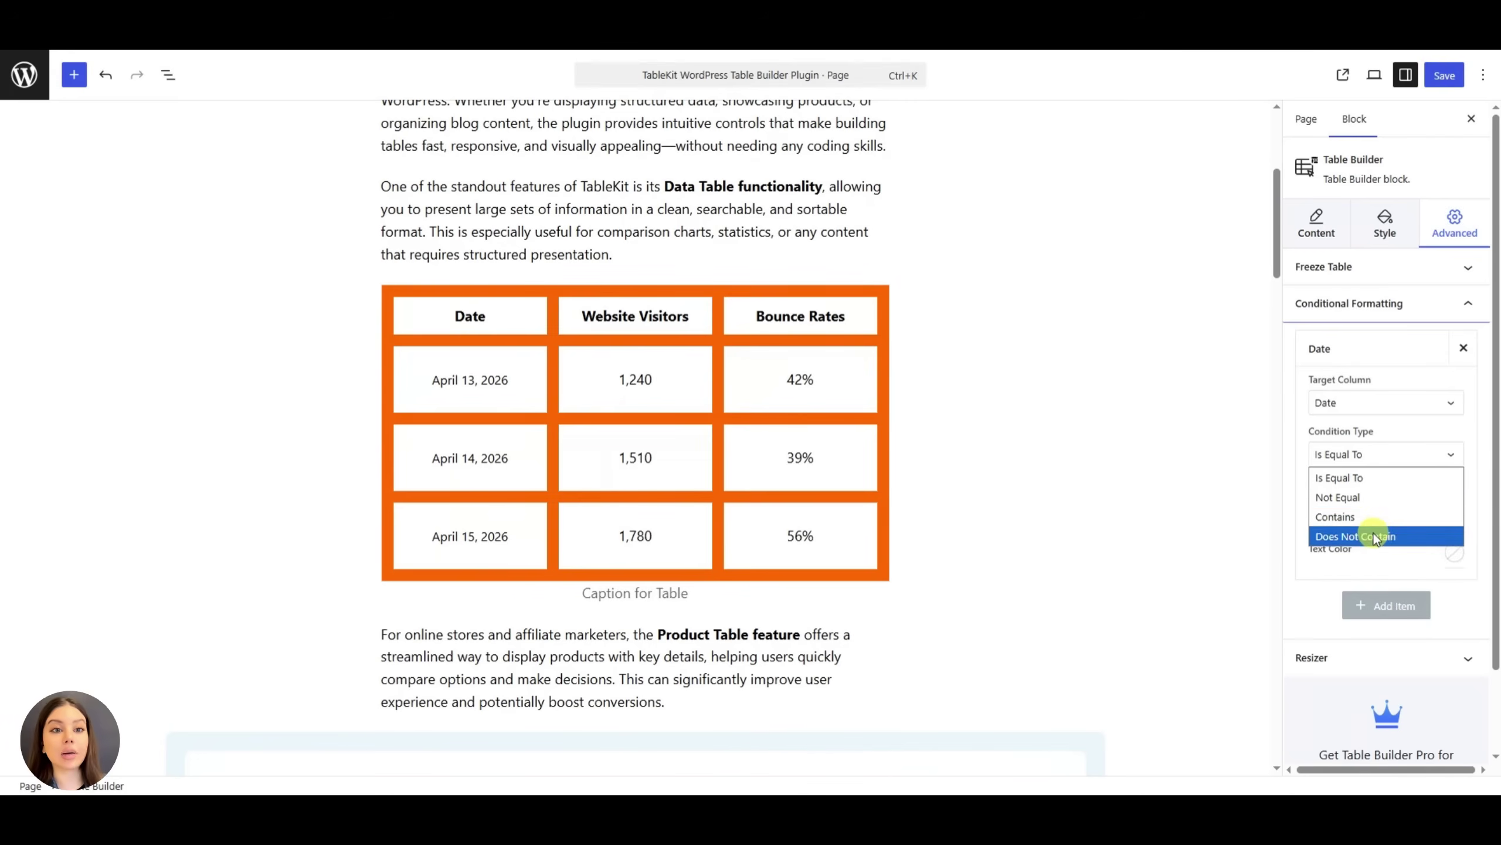
click(1363, 516)
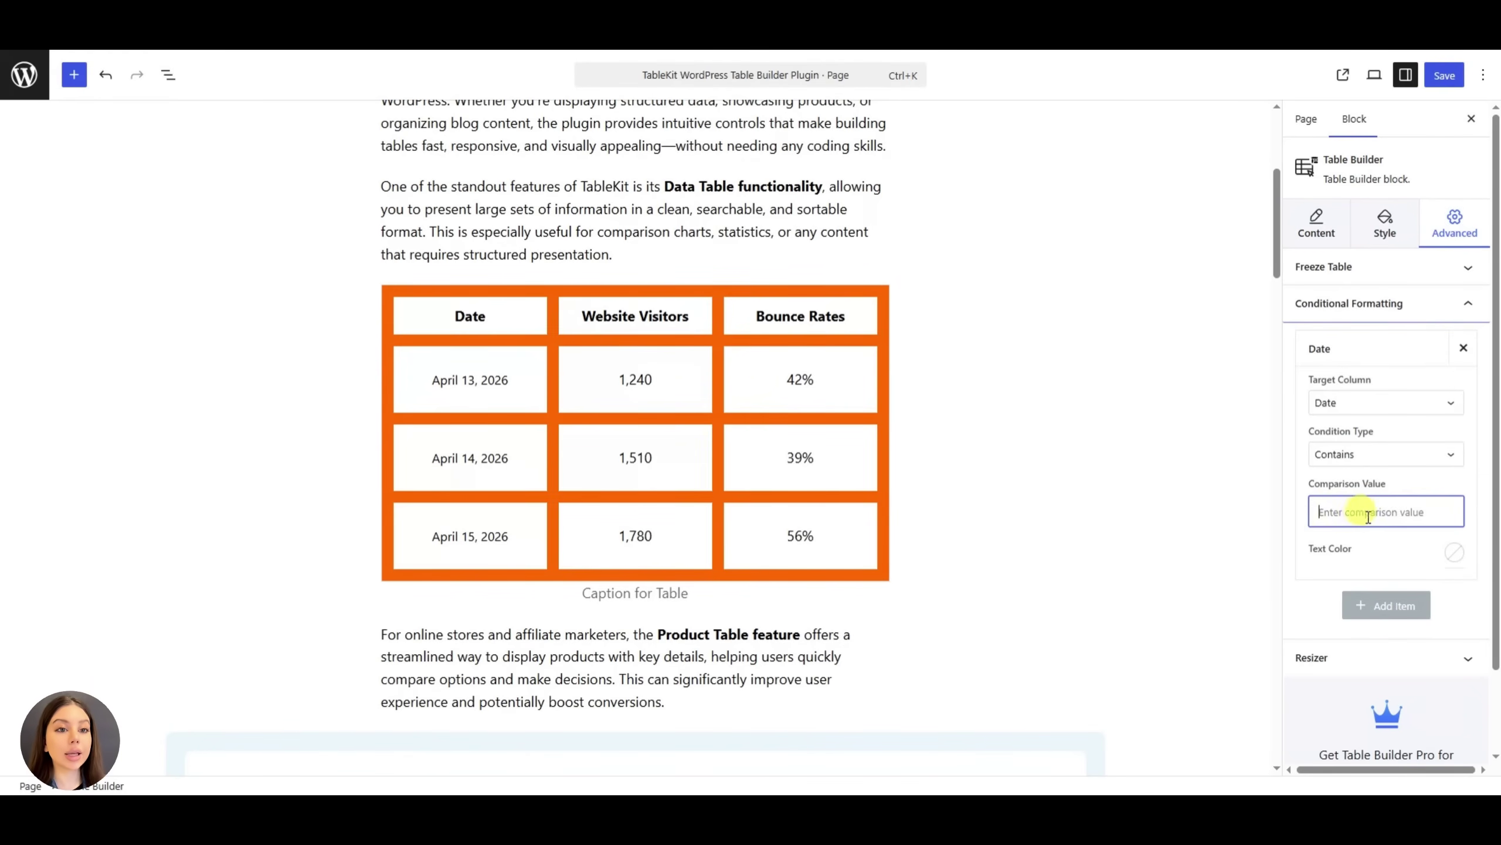
text(2026)
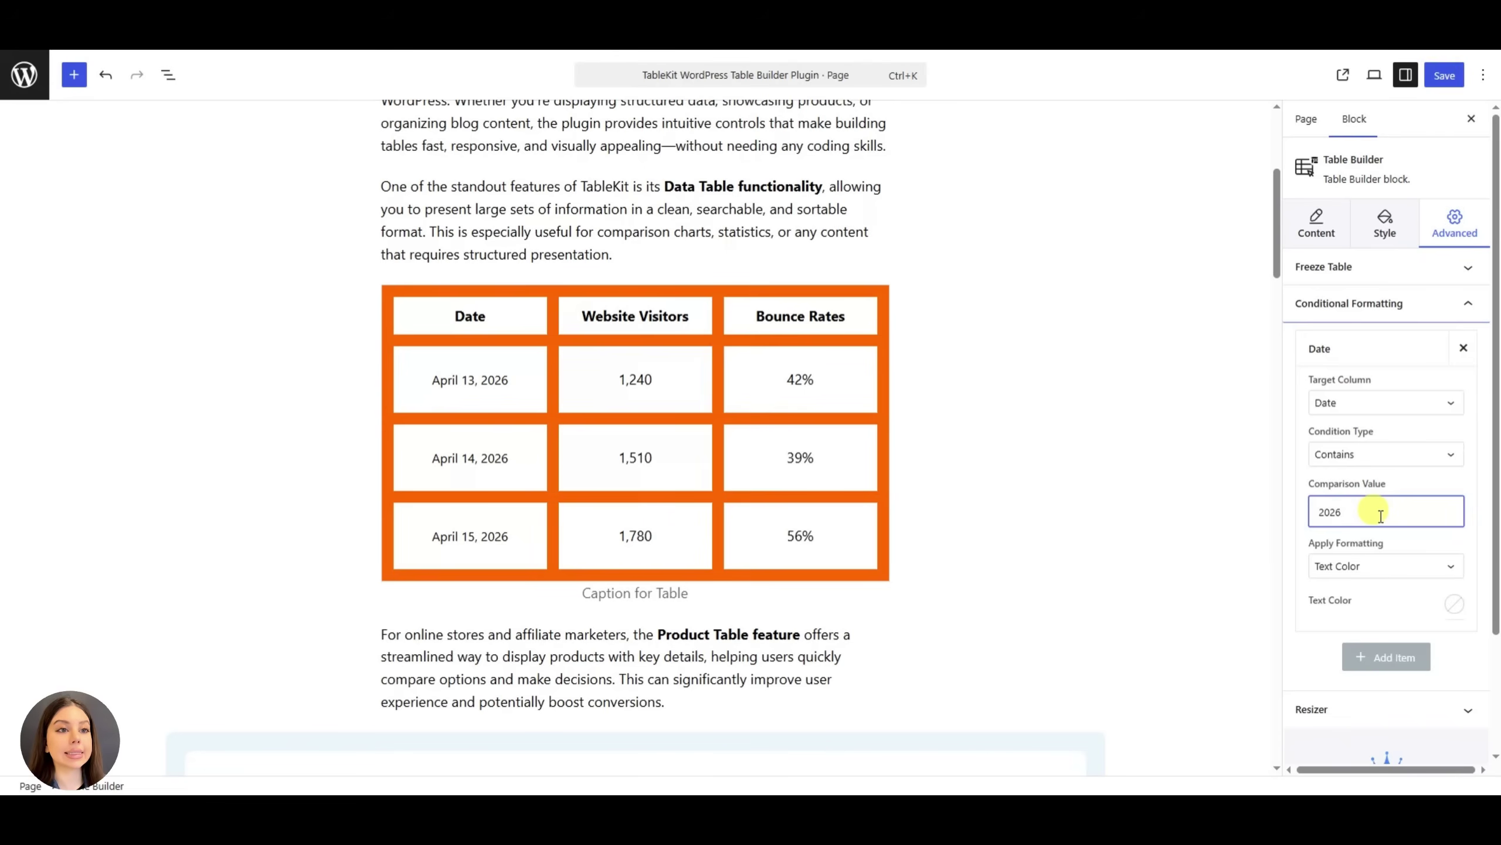
Apply the column Background Color formatting to the 2026 rule, using the bright green theme color
click(1393, 566)
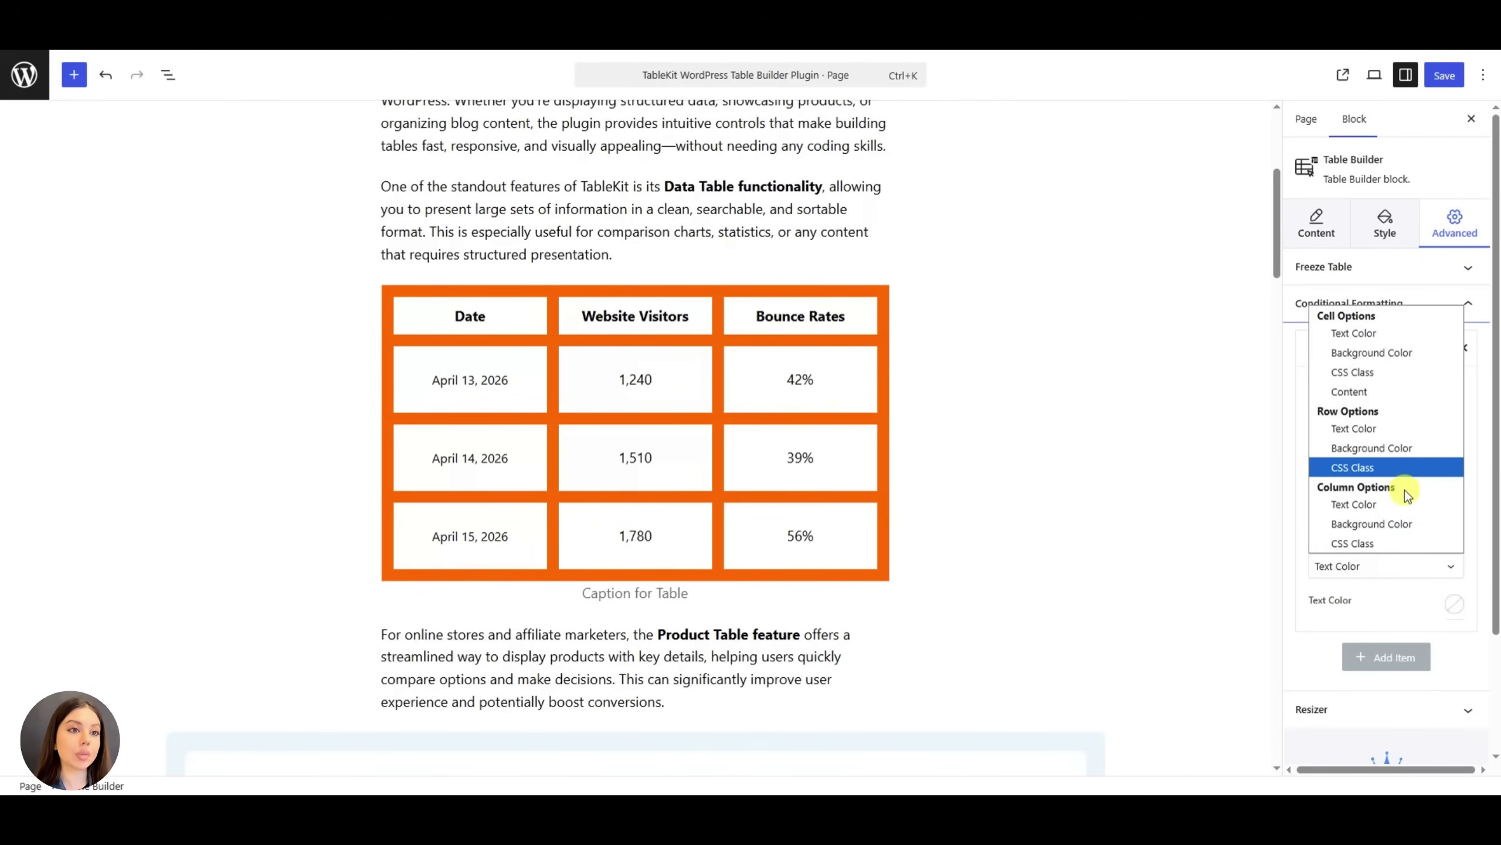
click(1402, 523)
scroll(1405, 535, down, 1)
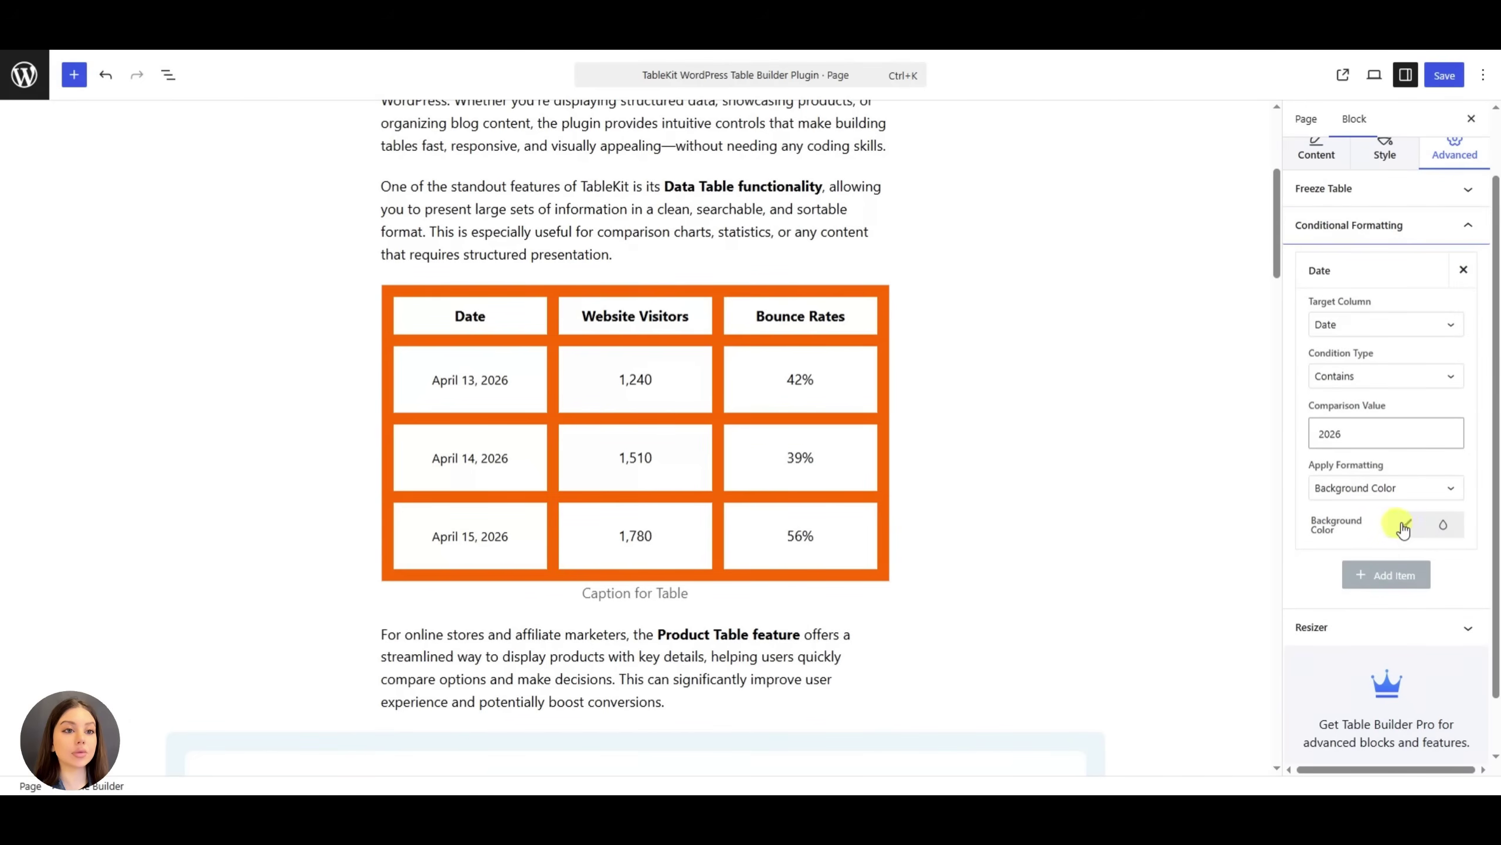
click(1404, 526)
click(1453, 562)
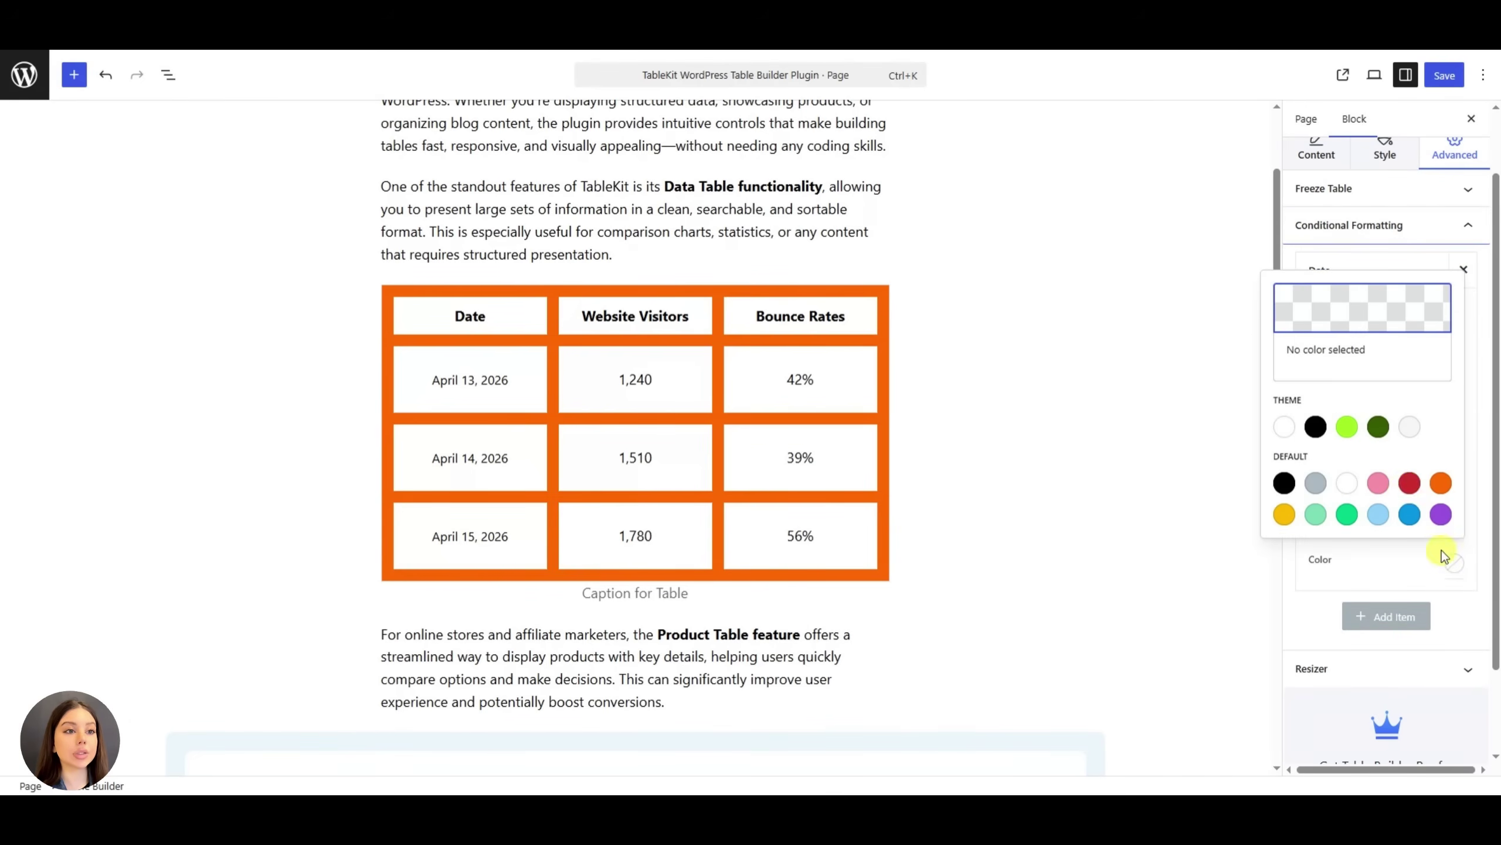
click(1349, 427)
click(1232, 553)
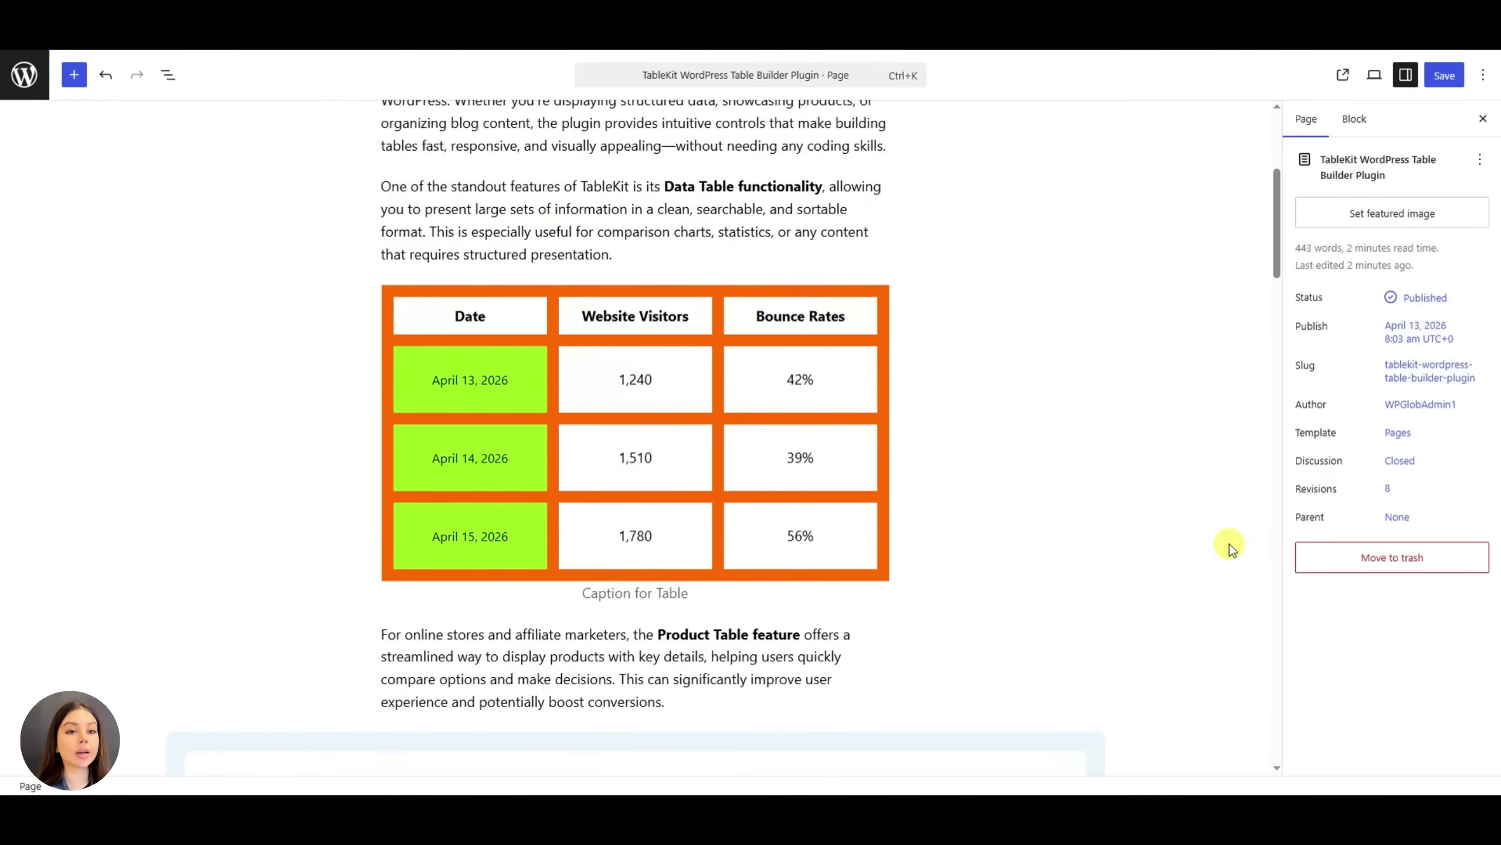
Save the page and examine the published version, from the highlighted Date column down through the comparison, post and budget tables
click(1459, 89)
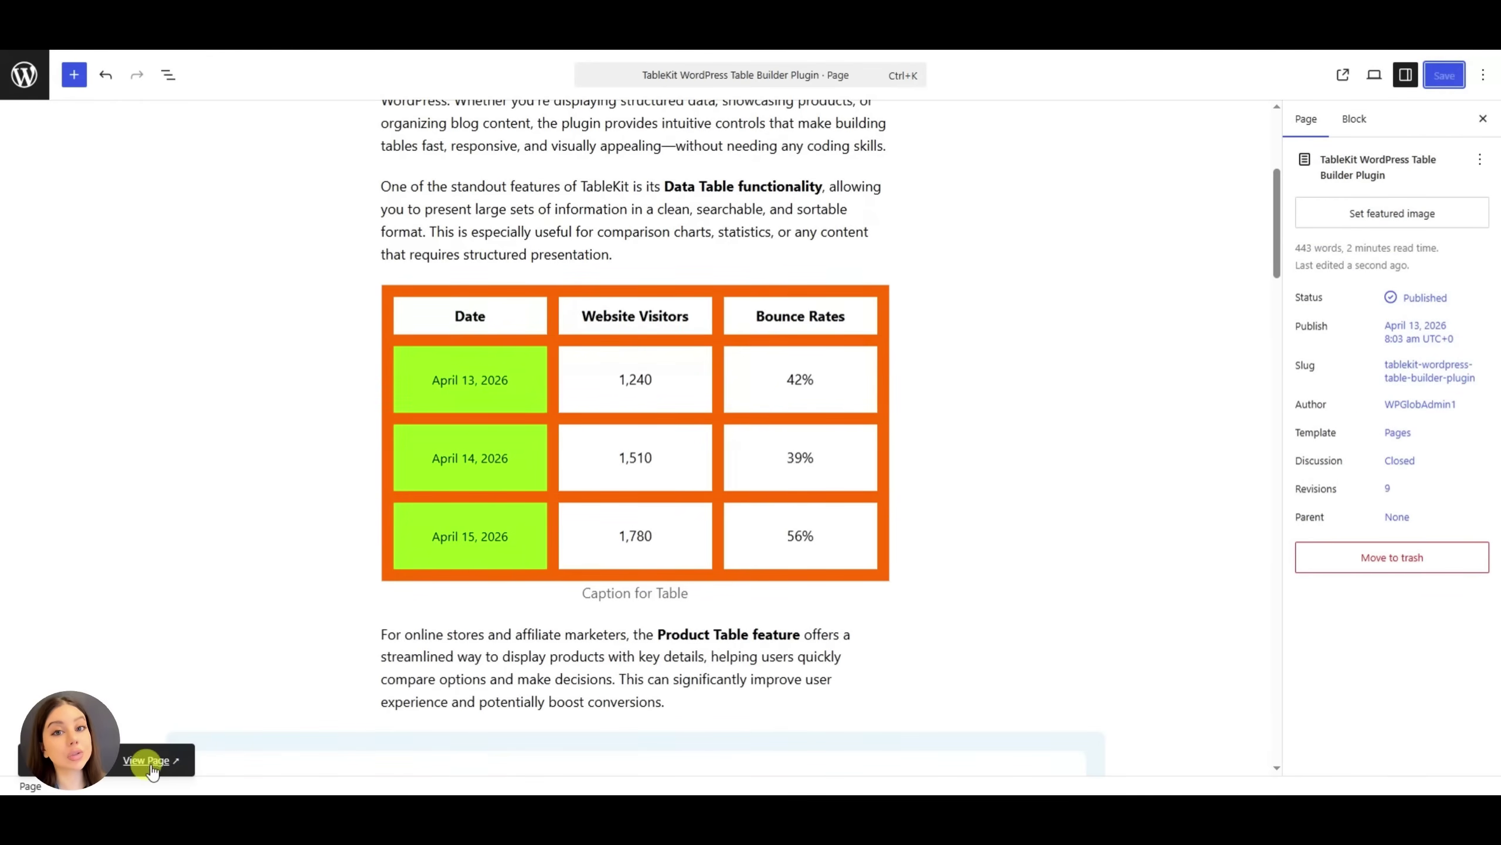
click(147, 760)
scroll(982, 403, down, 5)
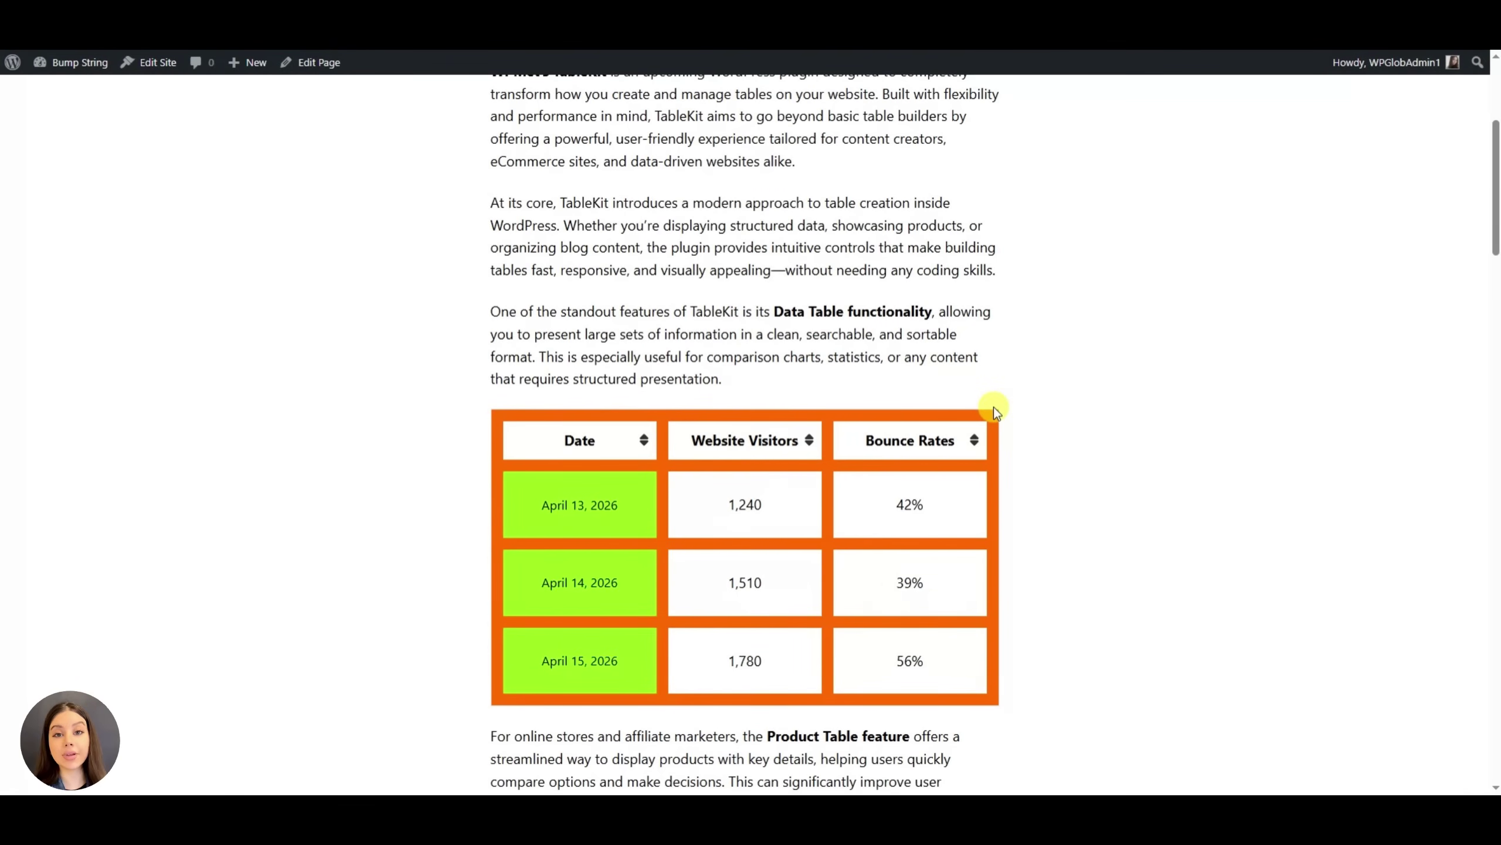
scroll(620, 604, down, 10)
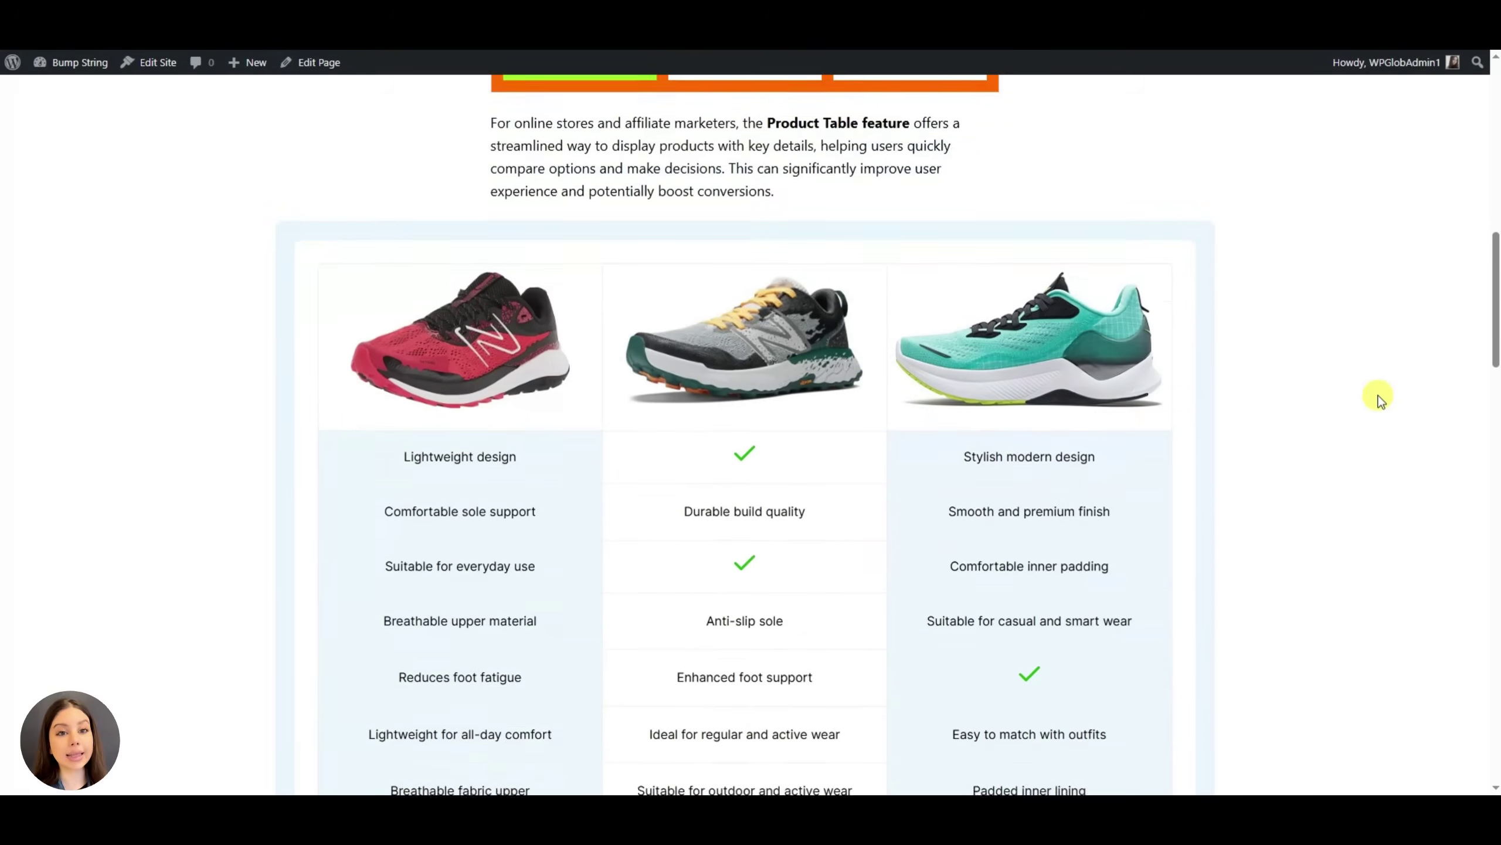
scroll(1404, 391, down, 15)
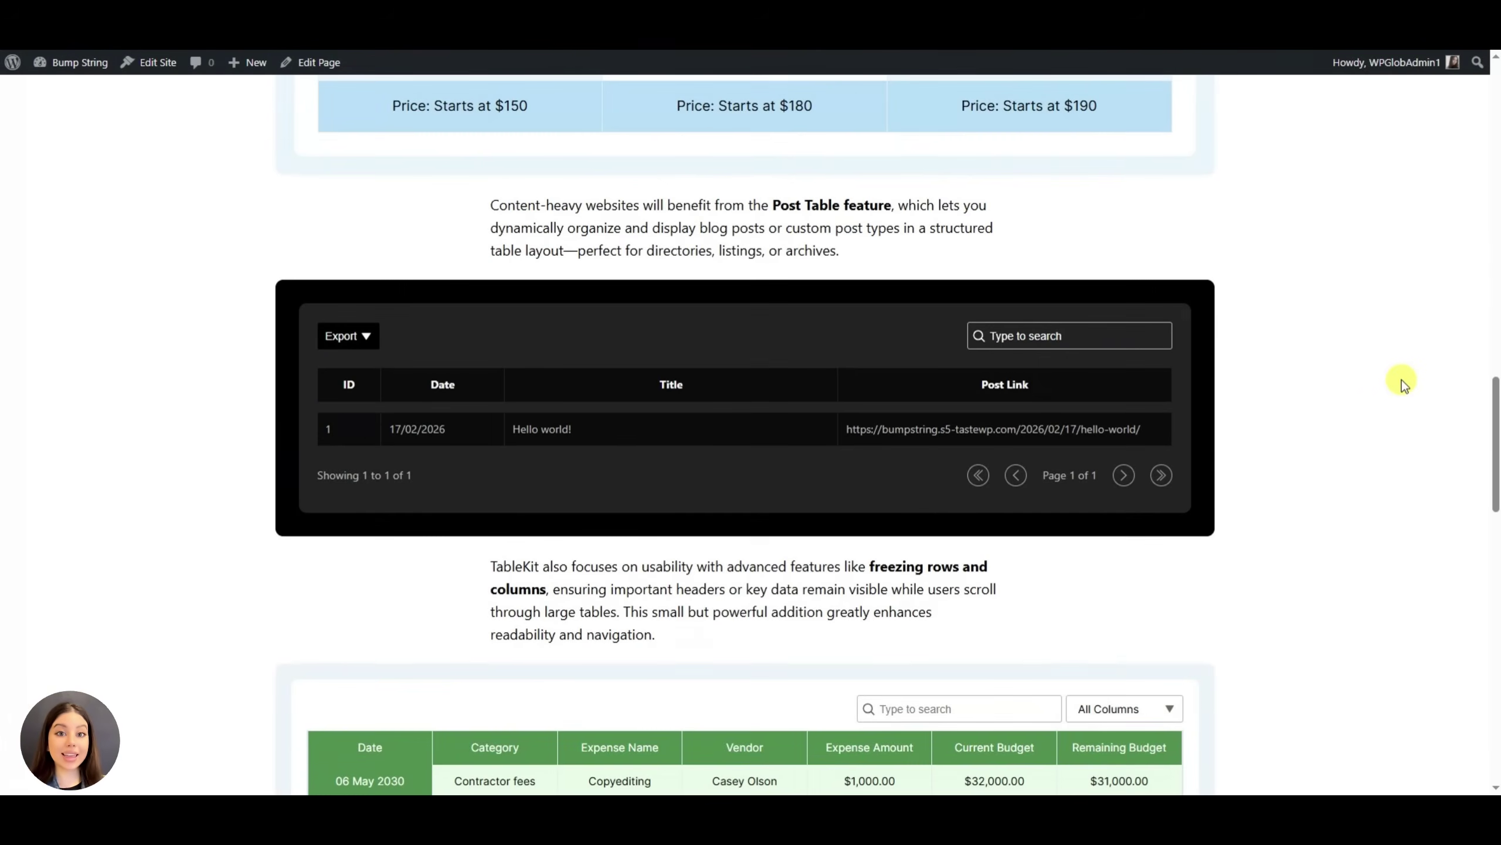
scroll(1406, 383, down, 10)
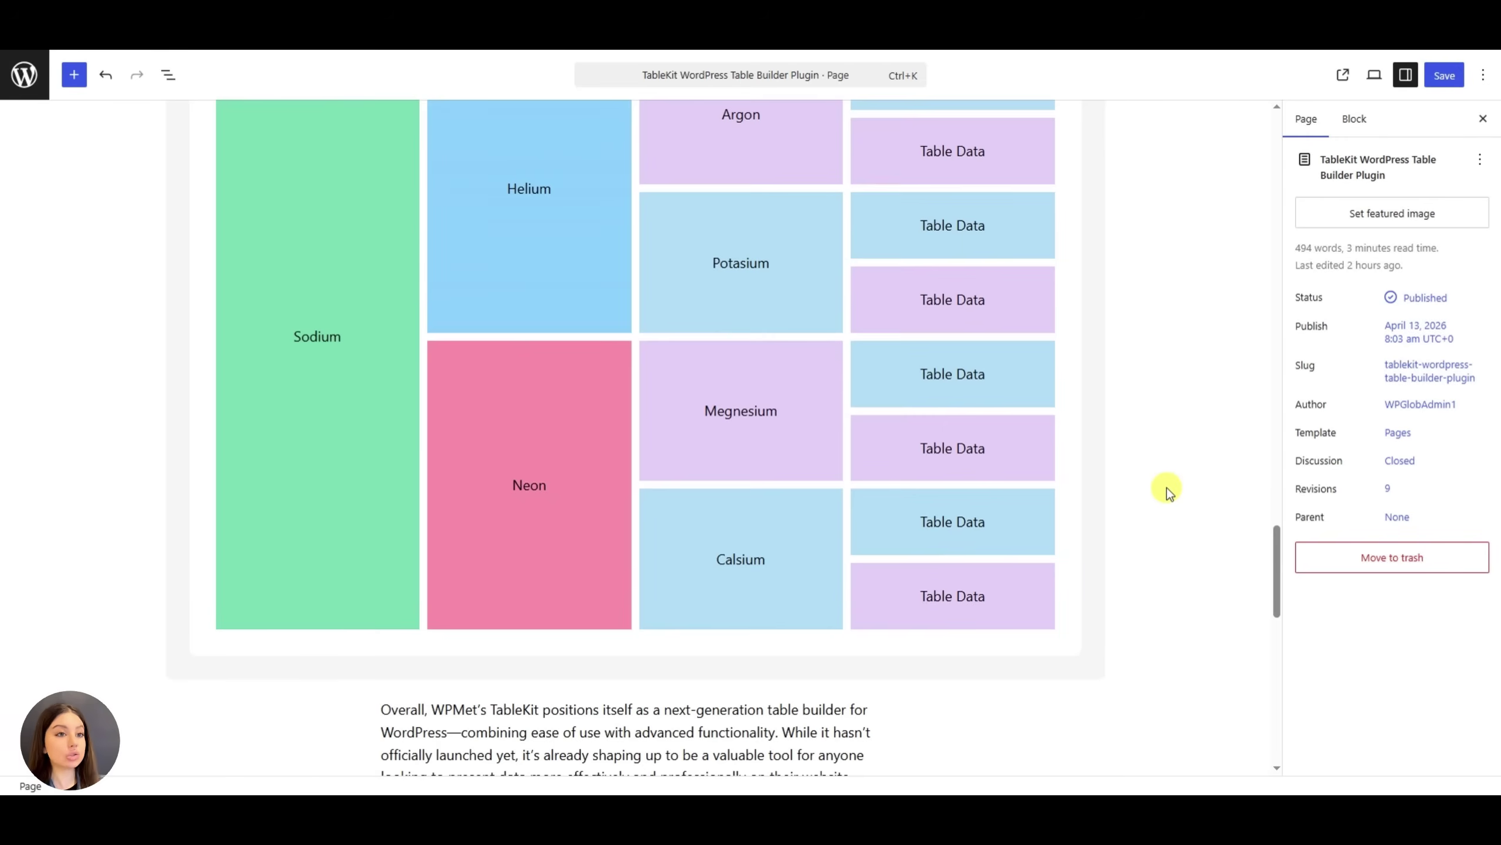
Center the Features header cell in the headphone comparison table and set its width to 190 px
scroll(1166, 487, down, 10)
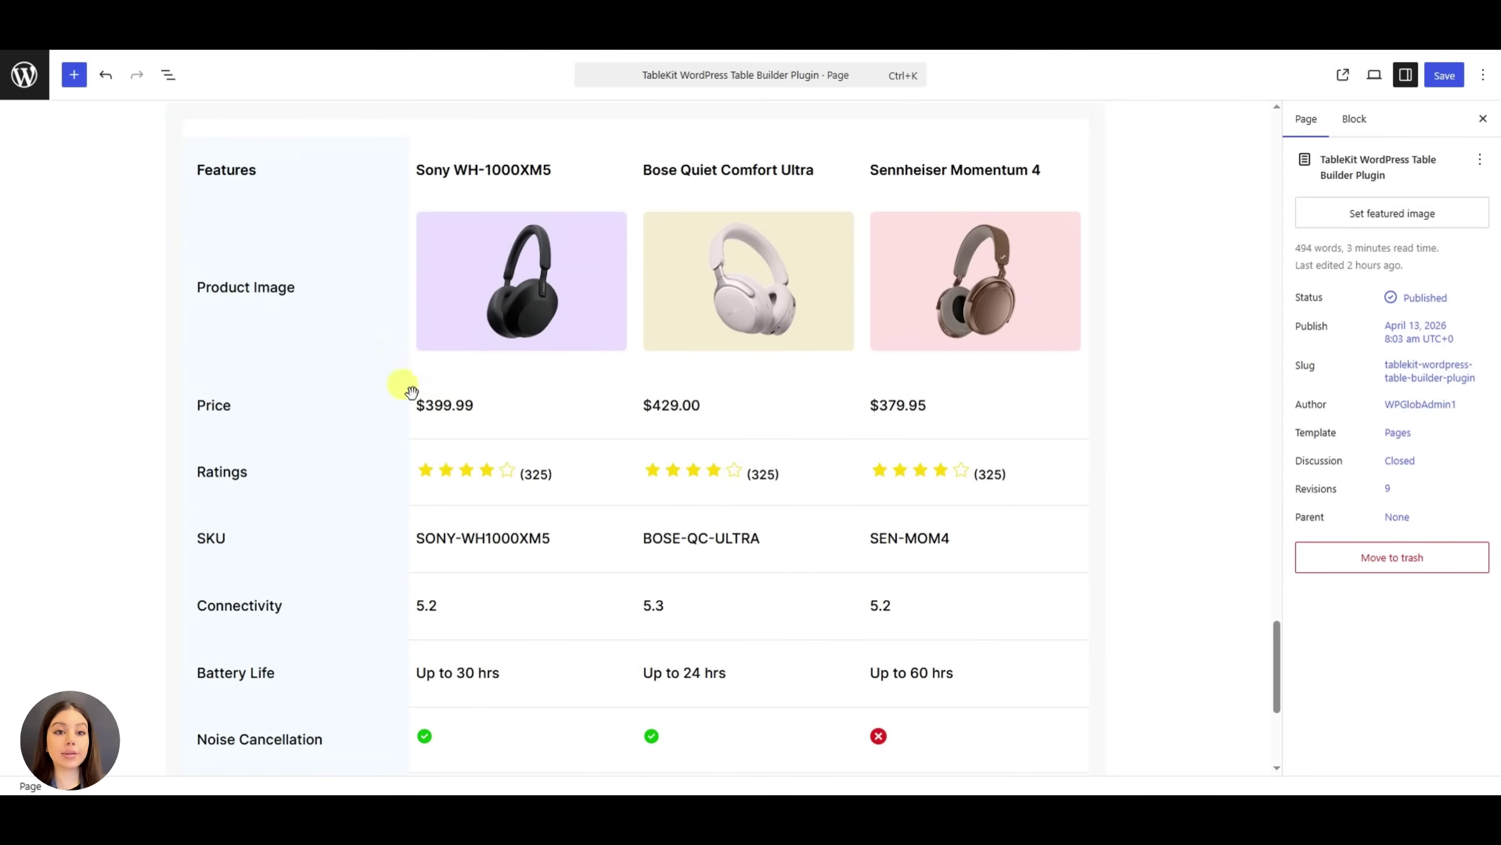
click(336, 188)
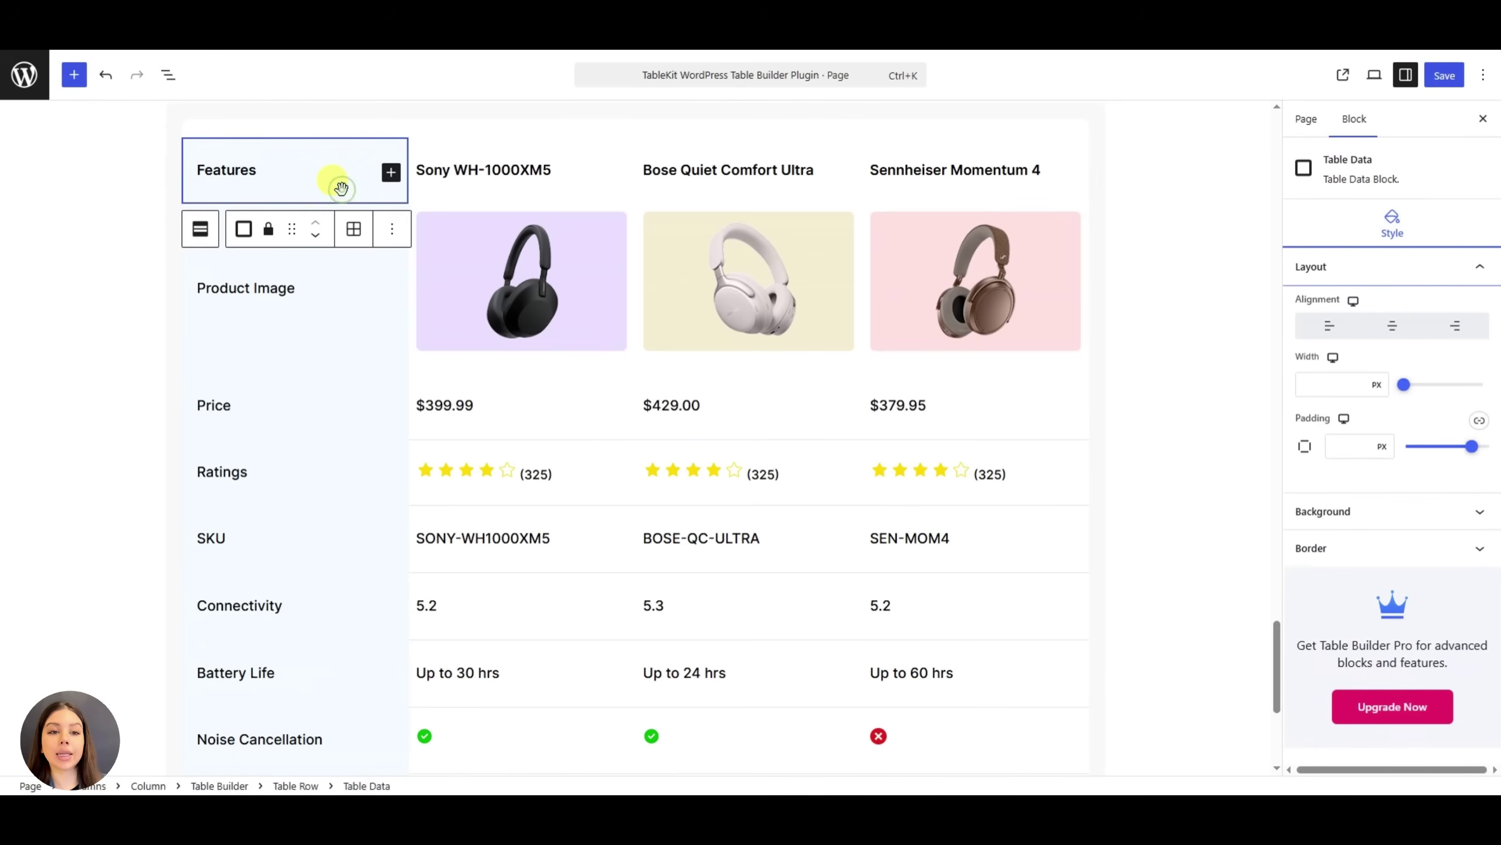
click(1390, 227)
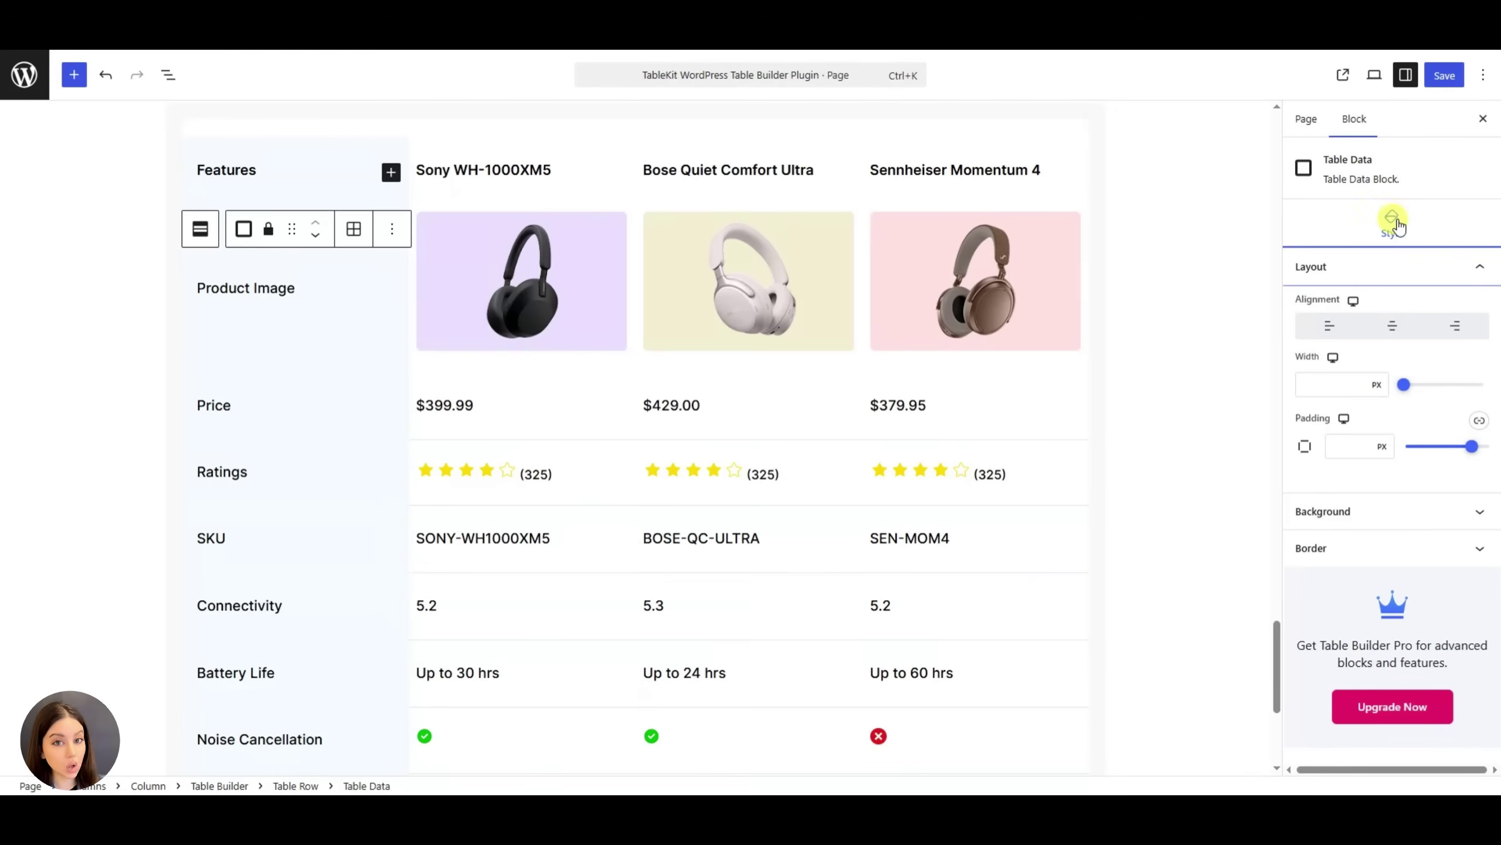
click(1447, 270)
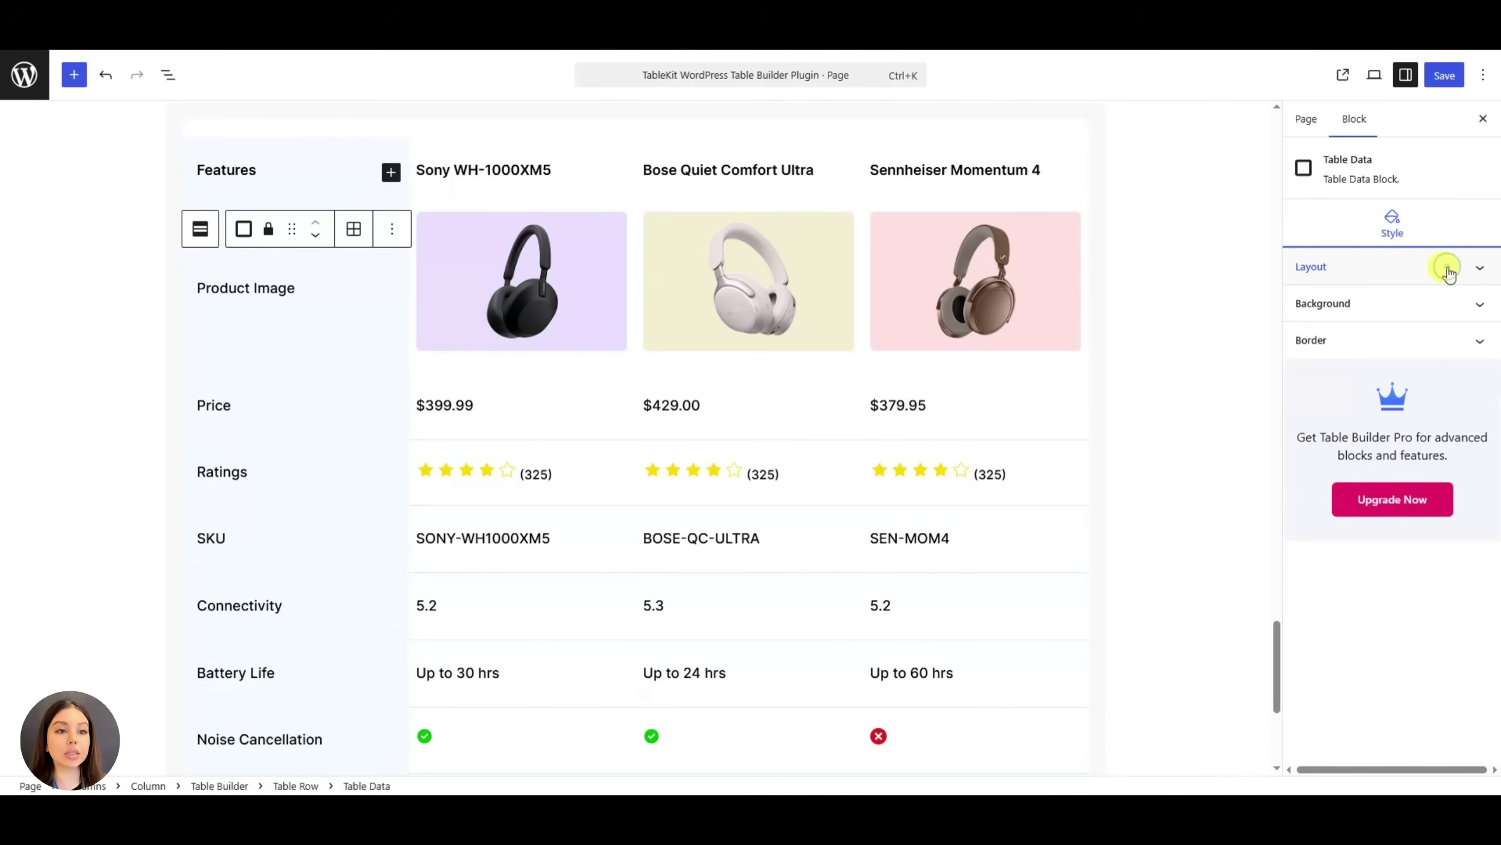
click(1445, 276)
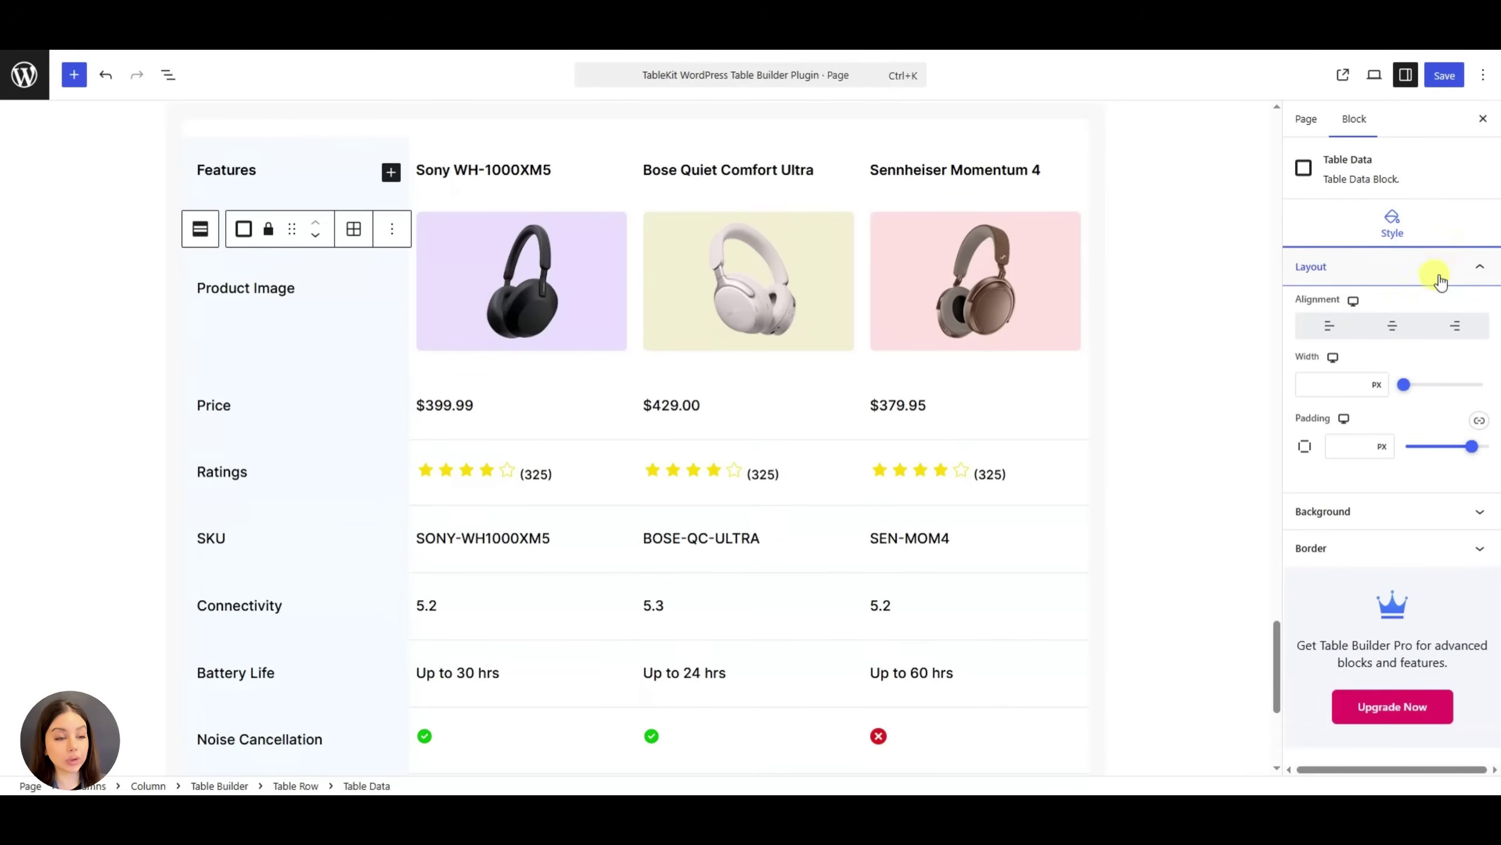
click(1401, 331)
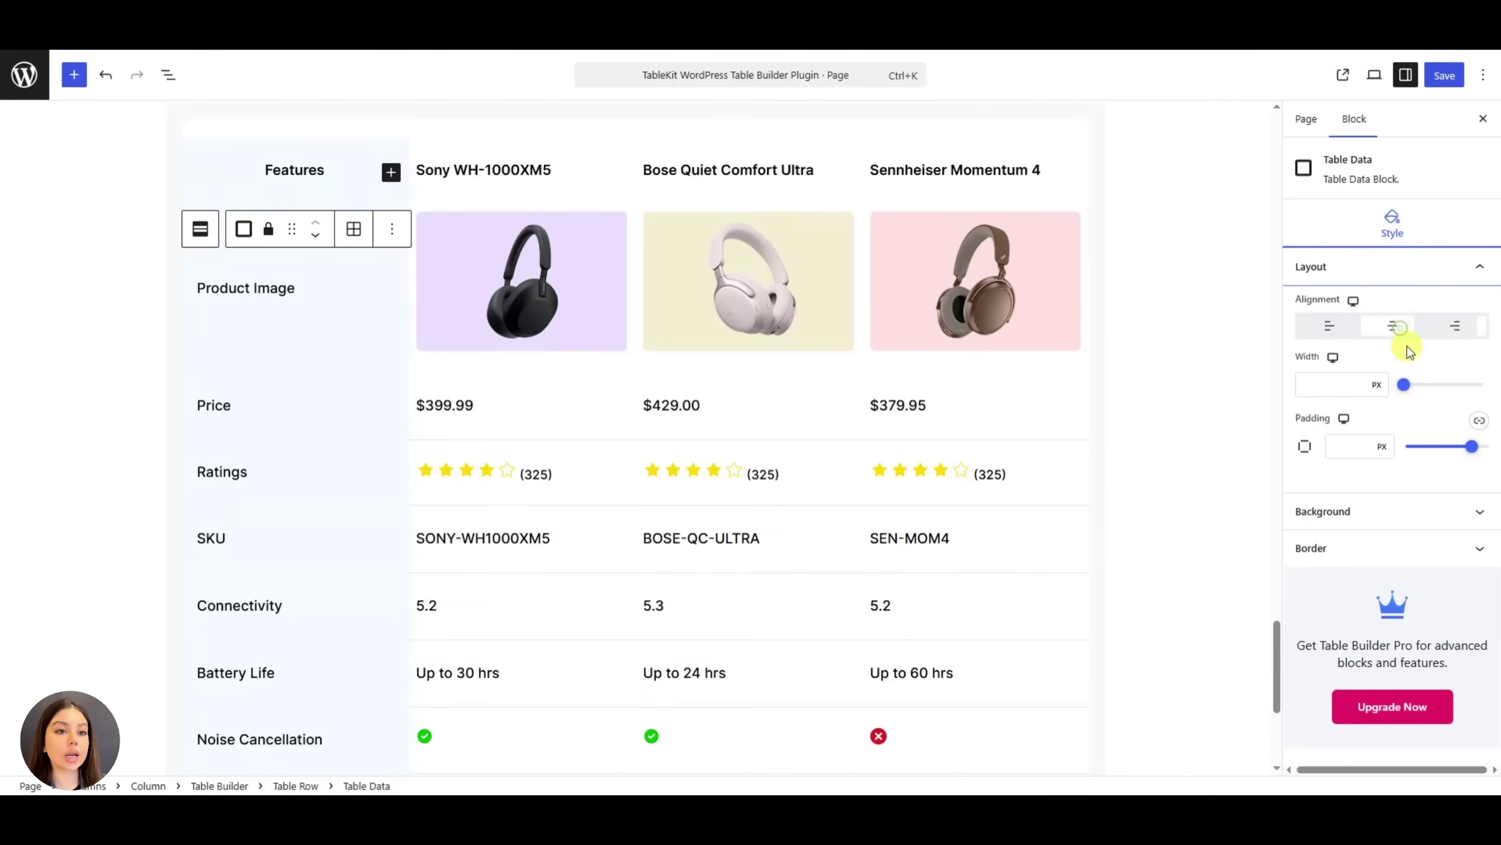
click(1427, 385)
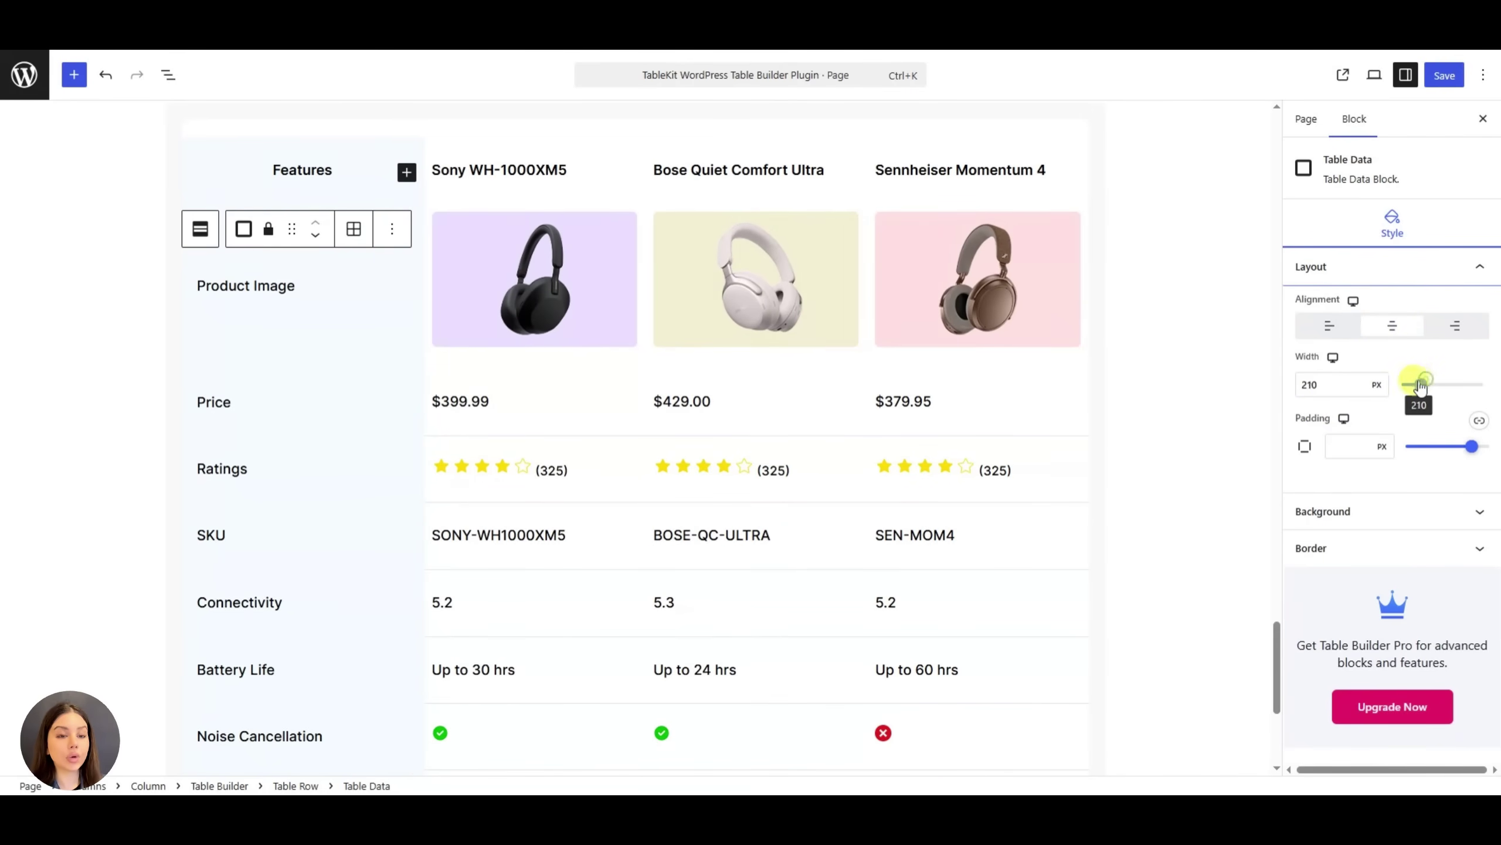
Set the Features cell's normal background to the solid color Vivid purple
click(1378, 511)
click(1411, 394)
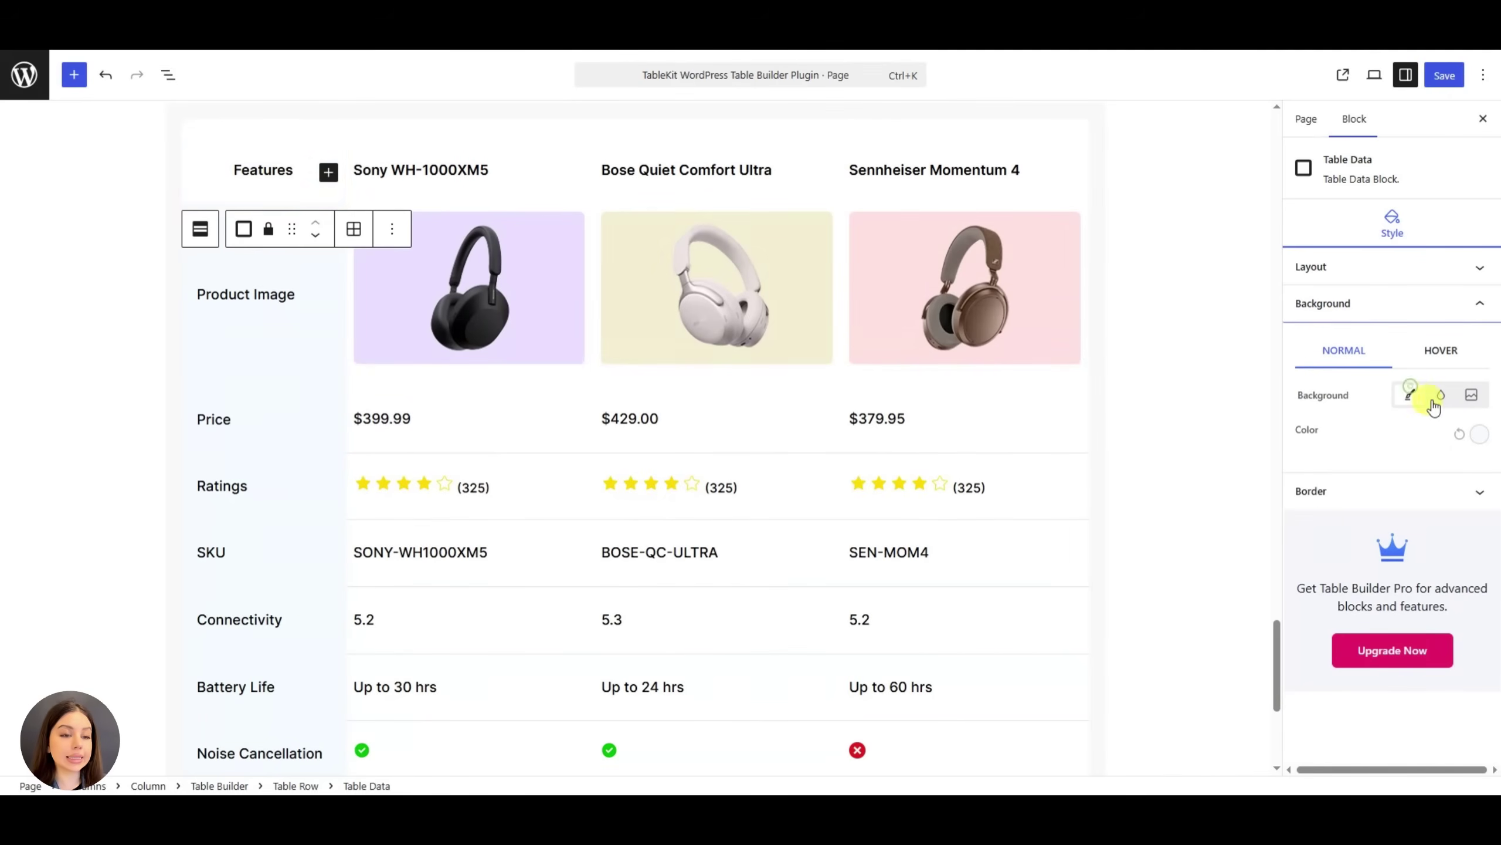
click(1480, 435)
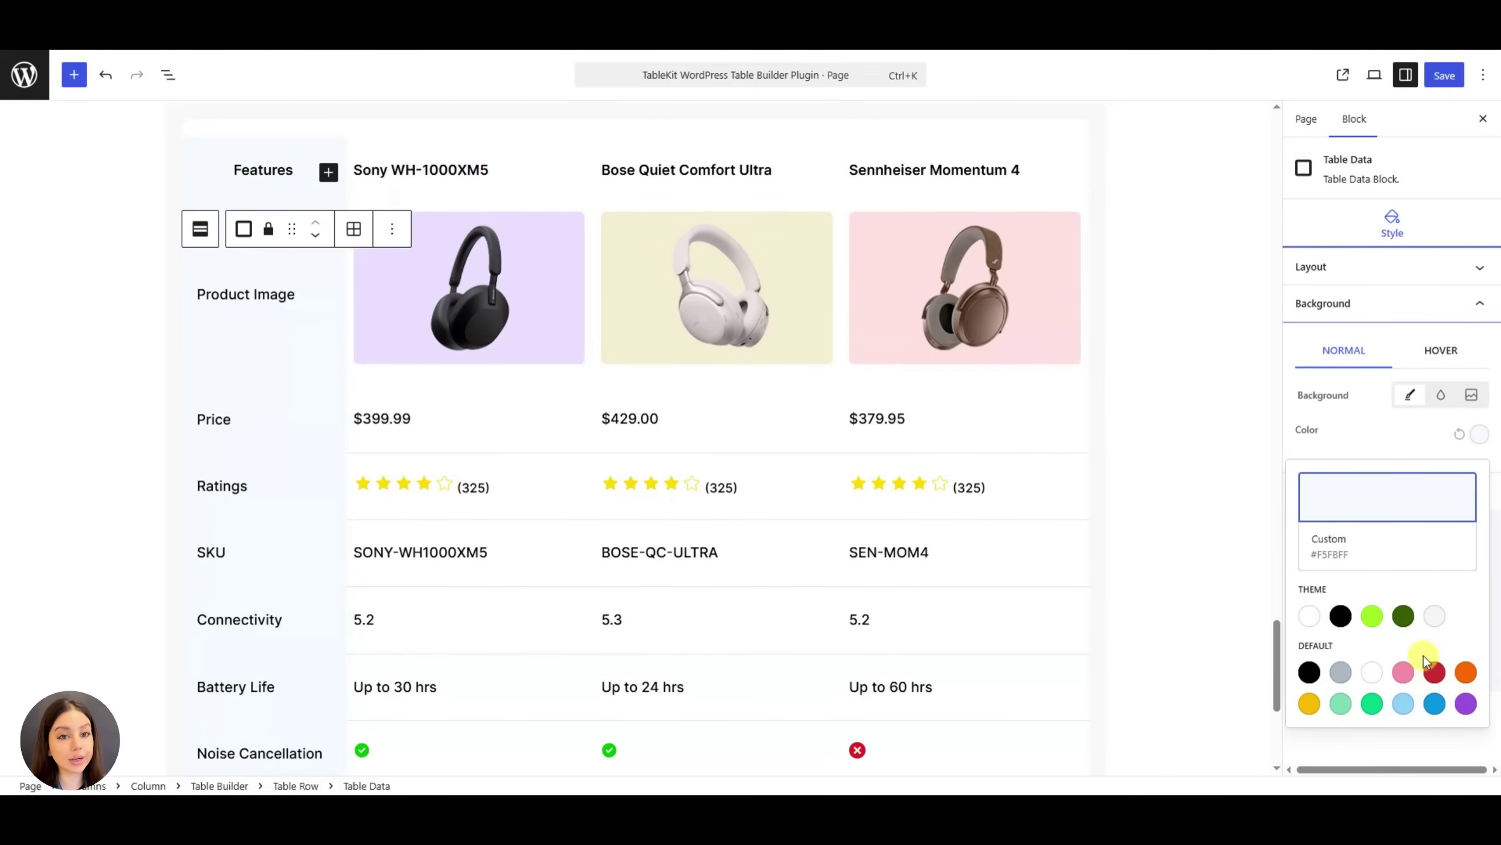
click(1466, 704)
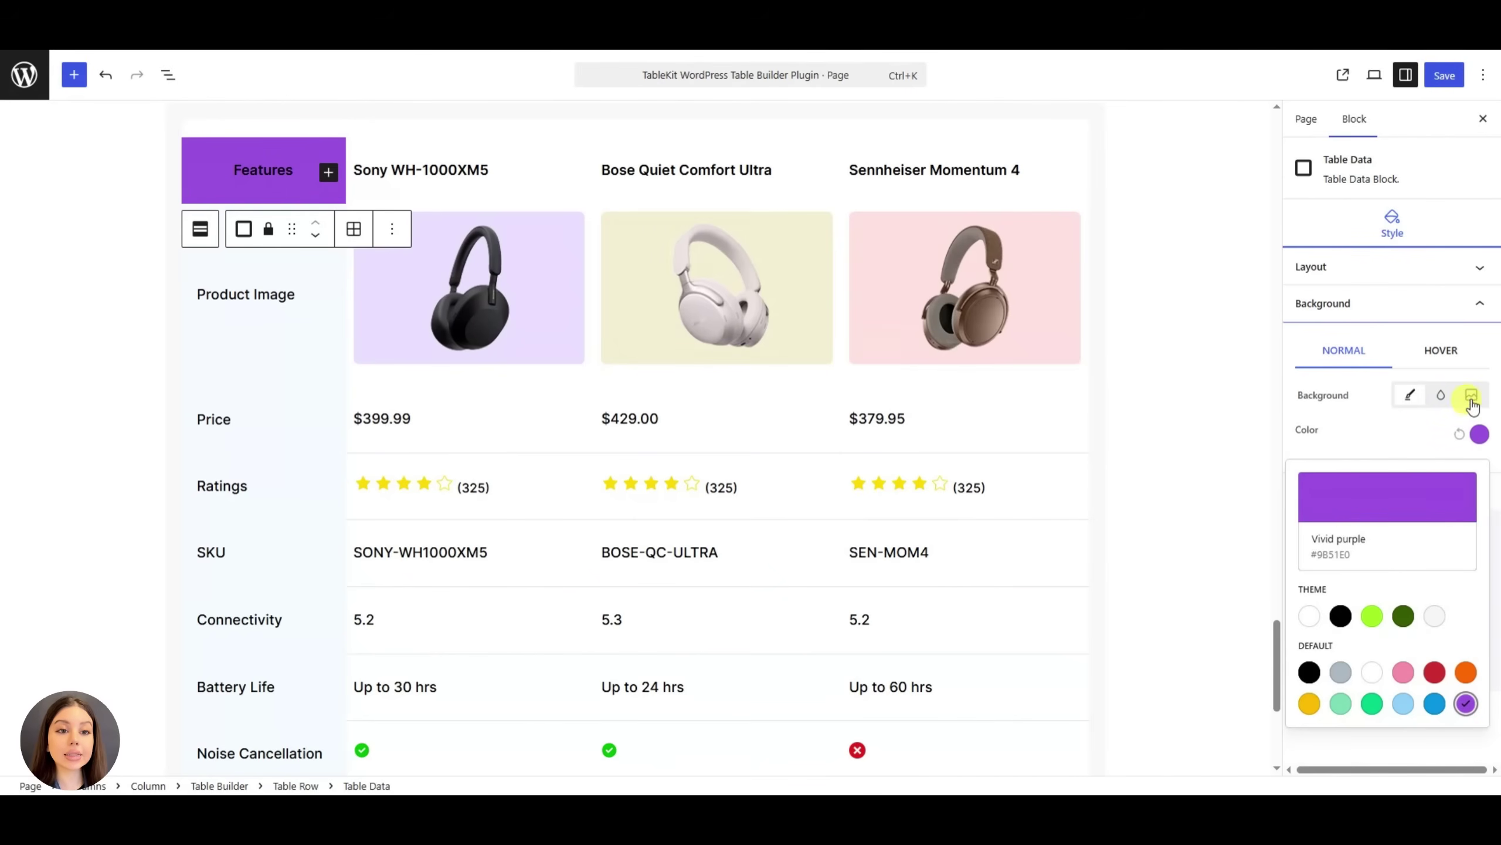
click(1421, 422)
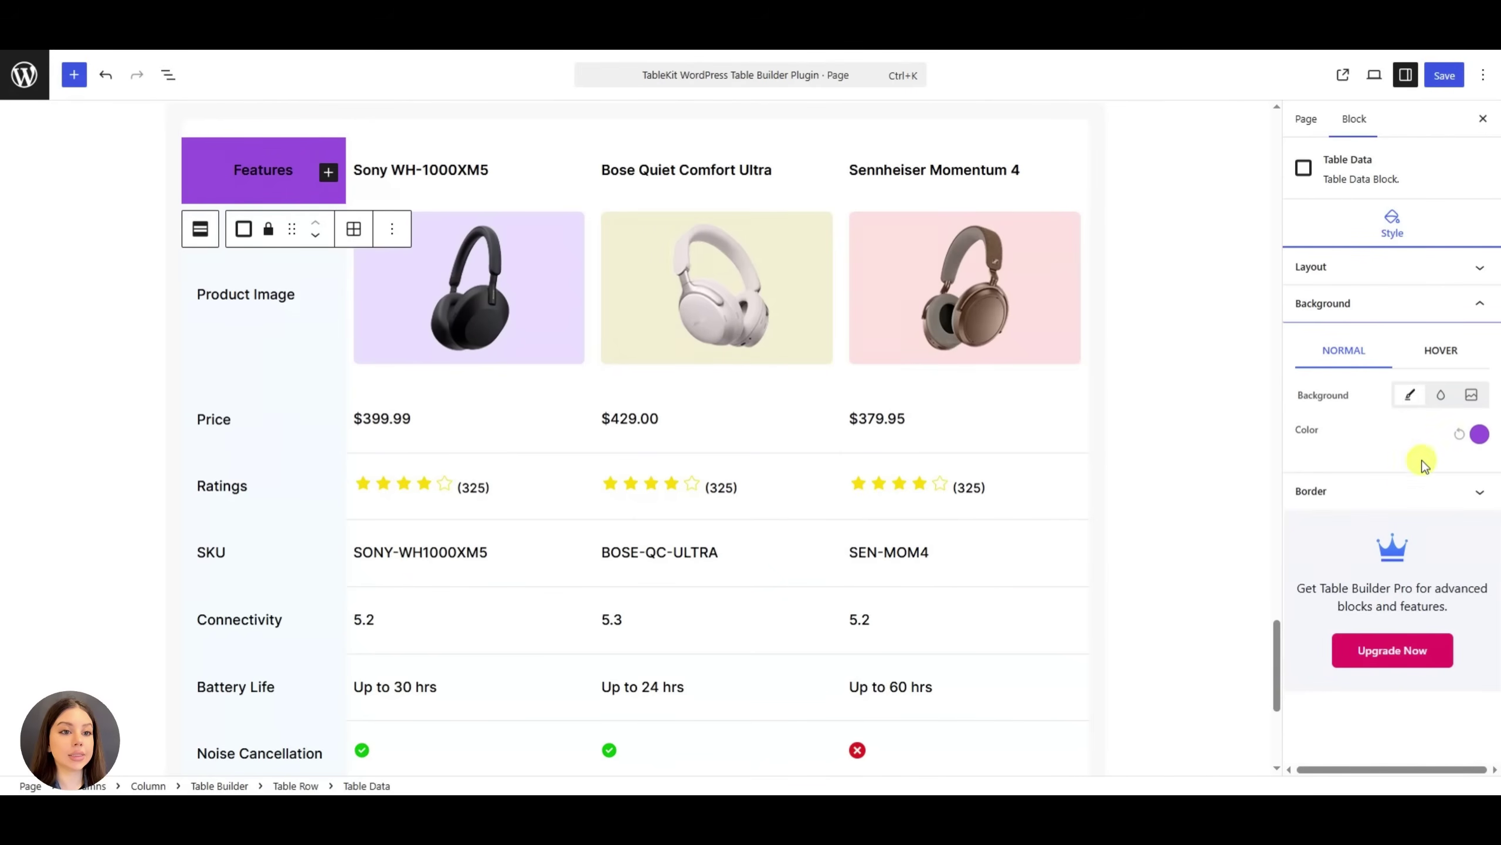
Set the Features cell's hover background to the solid orange default color
click(1440, 355)
click(1411, 395)
click(1480, 434)
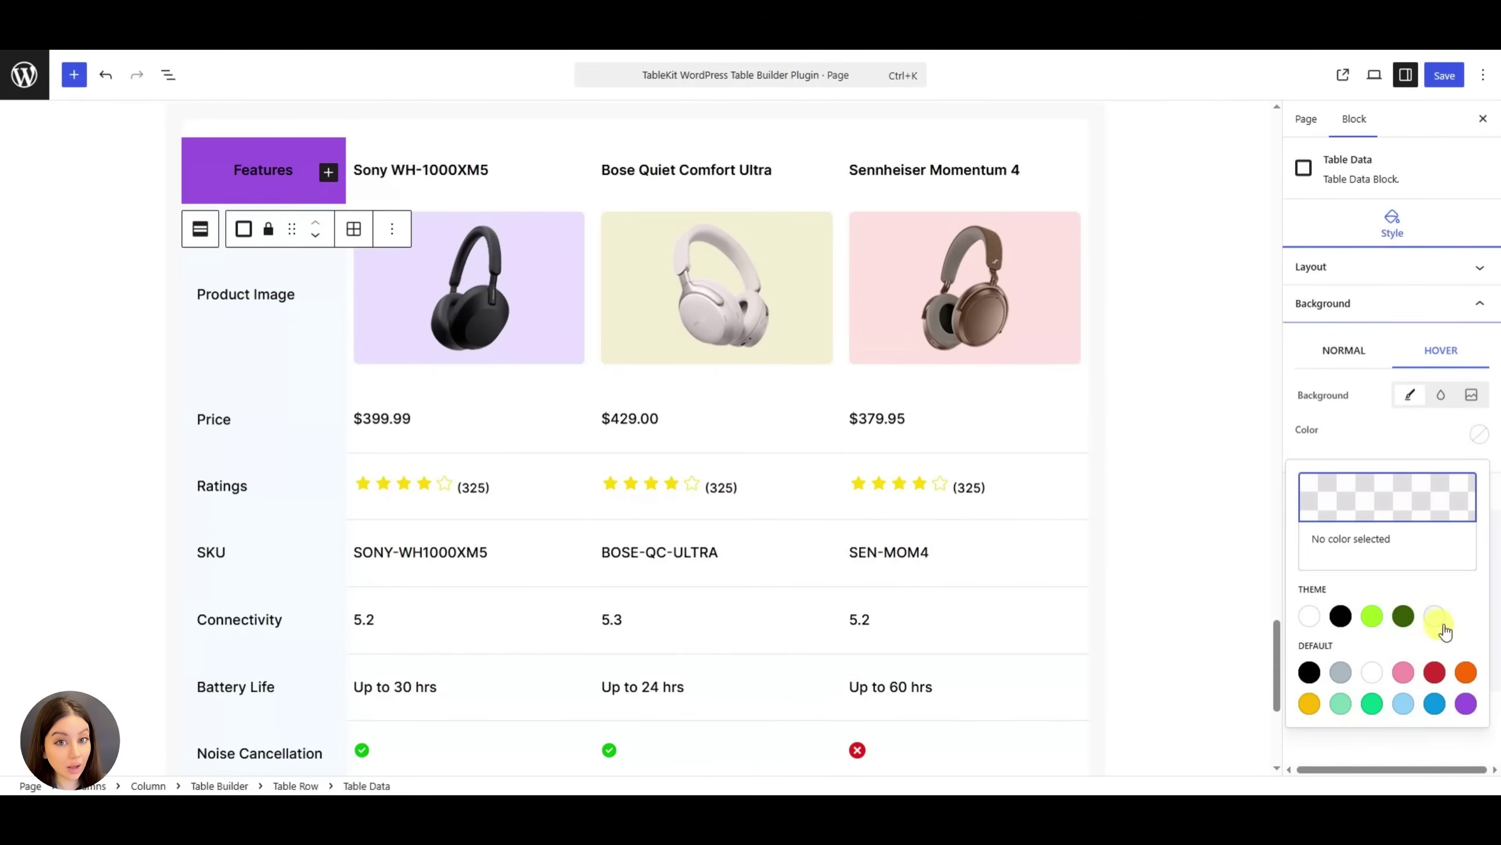
click(1467, 672)
click(1345, 427)
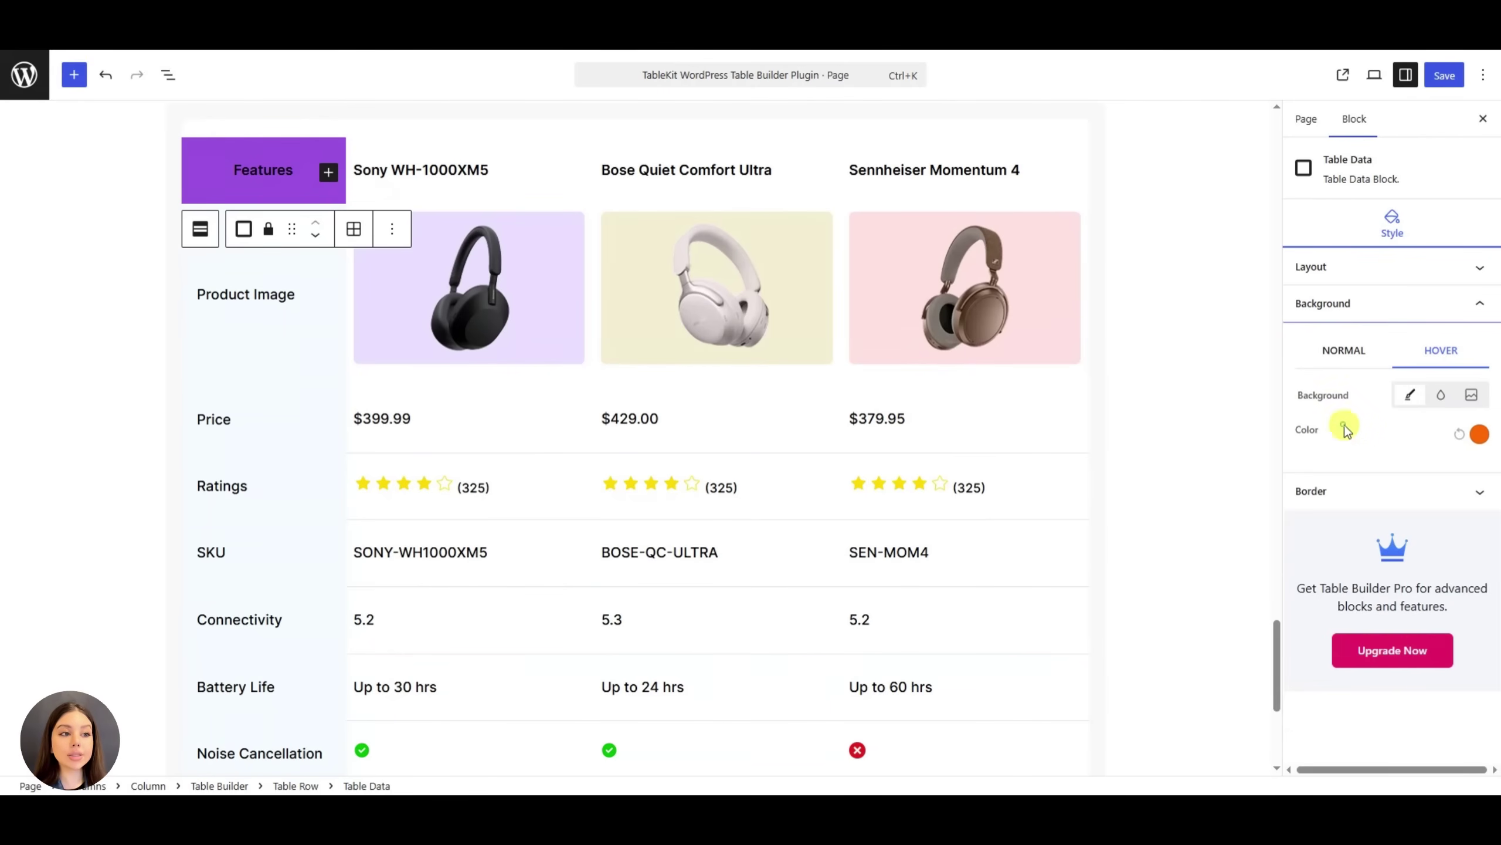
click(1385, 366)
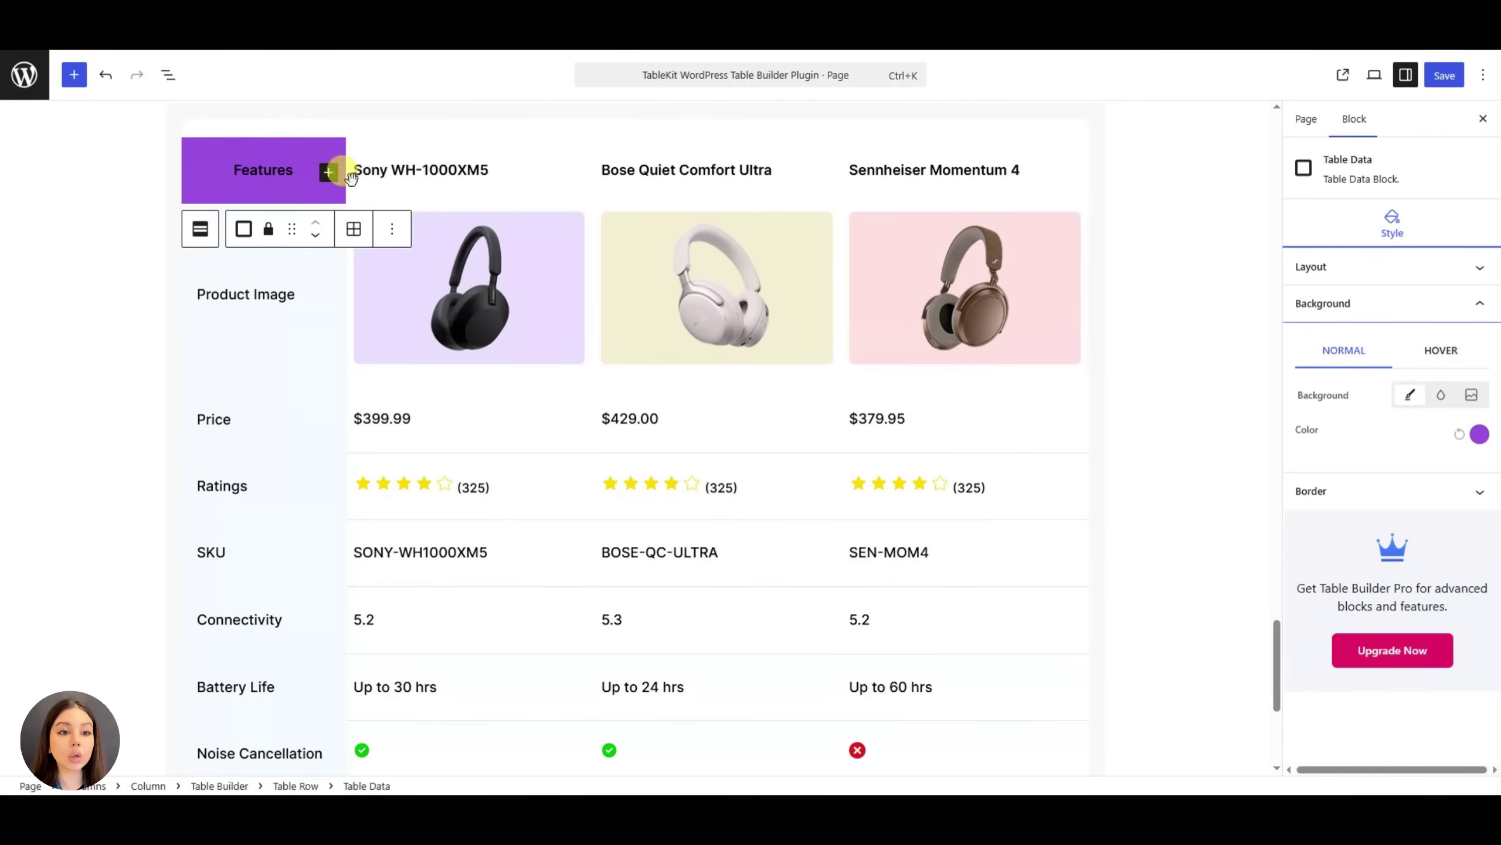
Give the Features cell a thick dashed border on all sides in Blue 40 (#3582C4)
click(1357, 496)
click(1311, 453)
click(1348, 674)
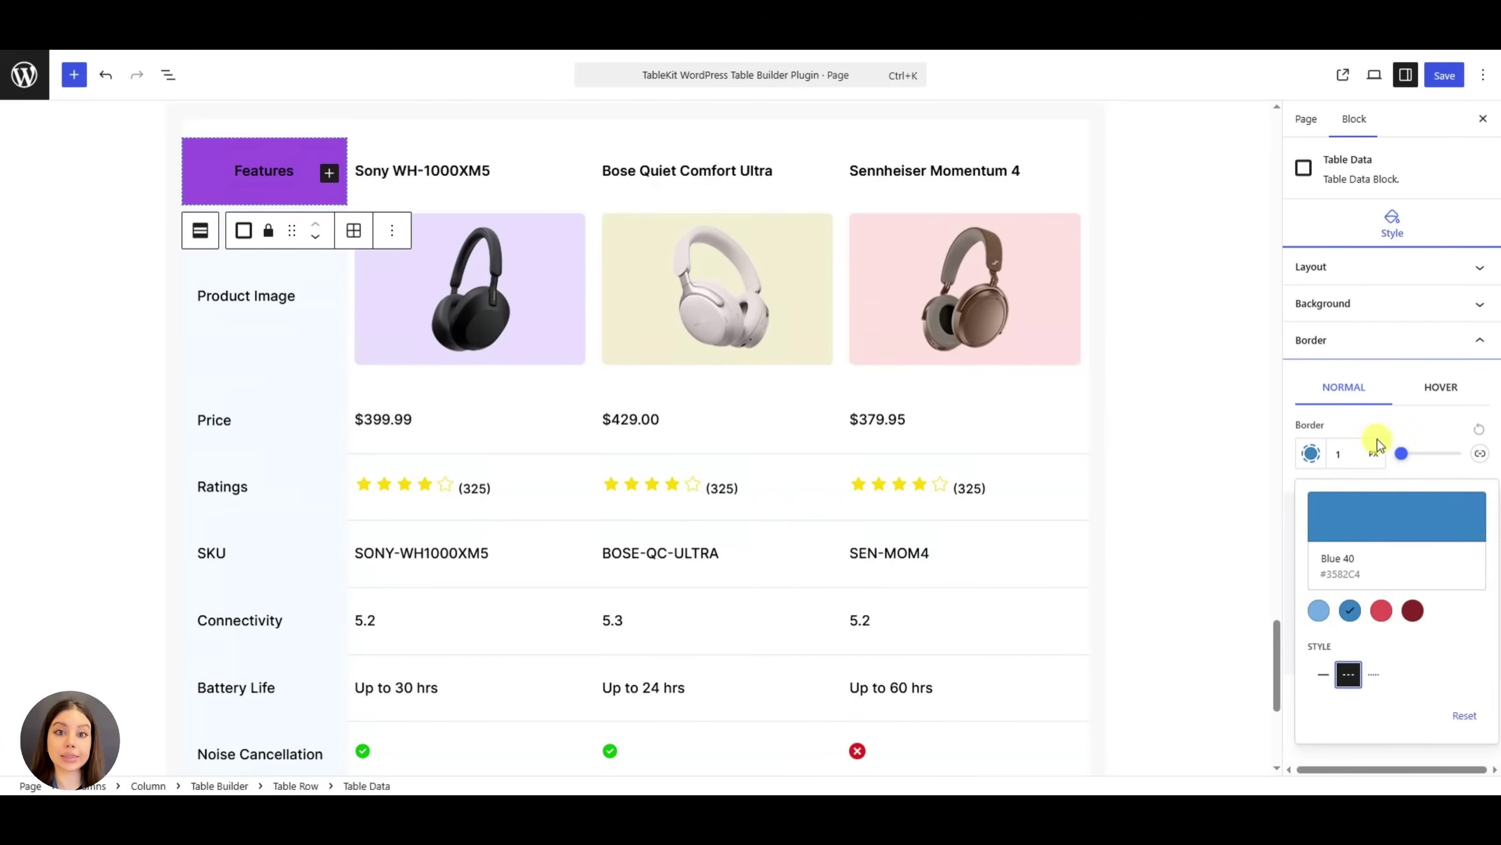
click(1376, 443)
mouse_move(1402, 452)
mouse_down()
mouse_move(1428, 459)
mouse_move(1405, 469)
mouse_up()
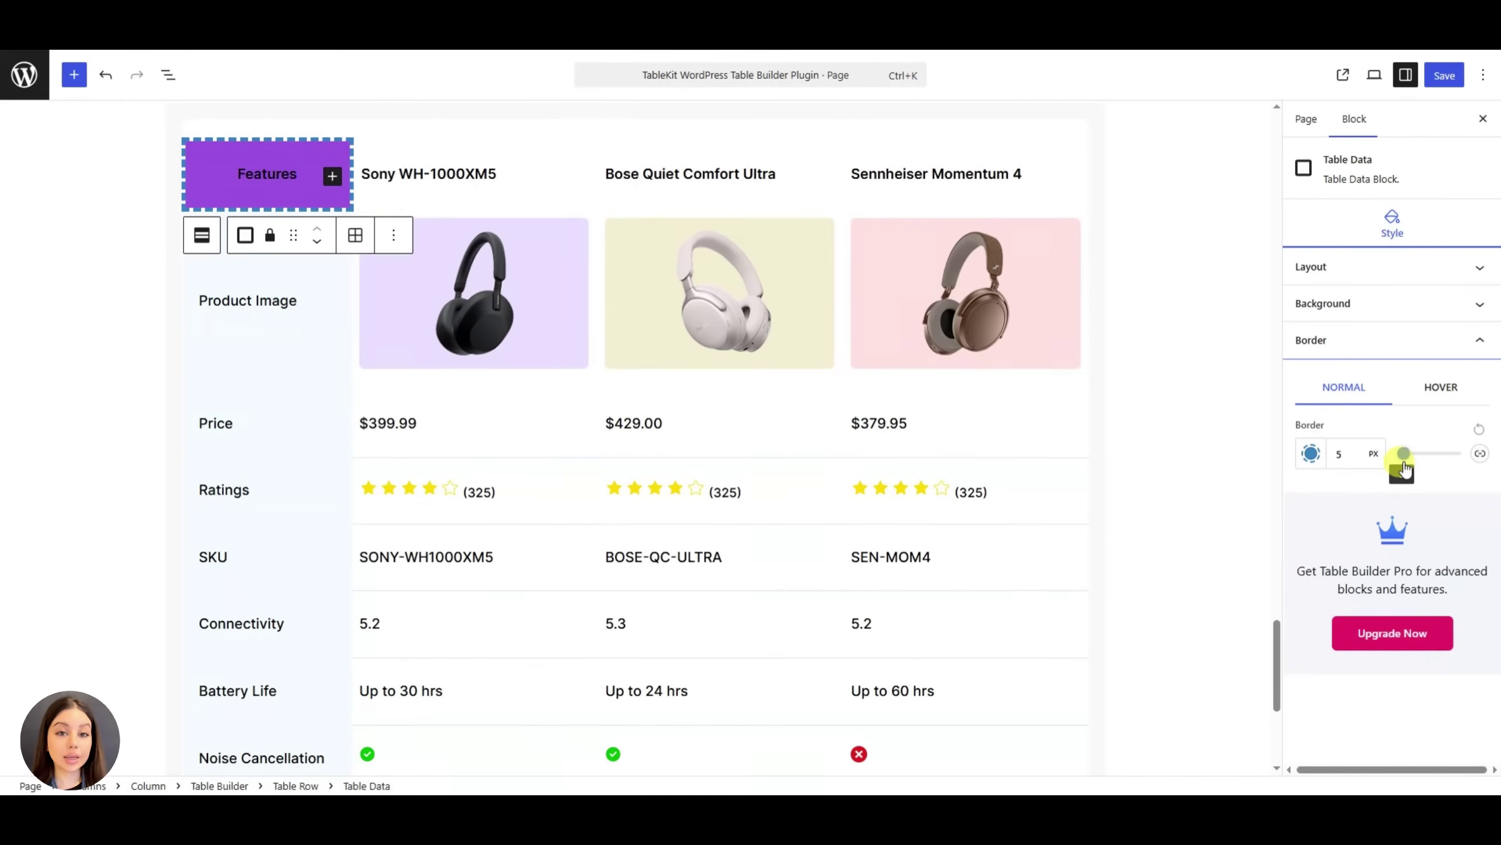
click(1446, 273)
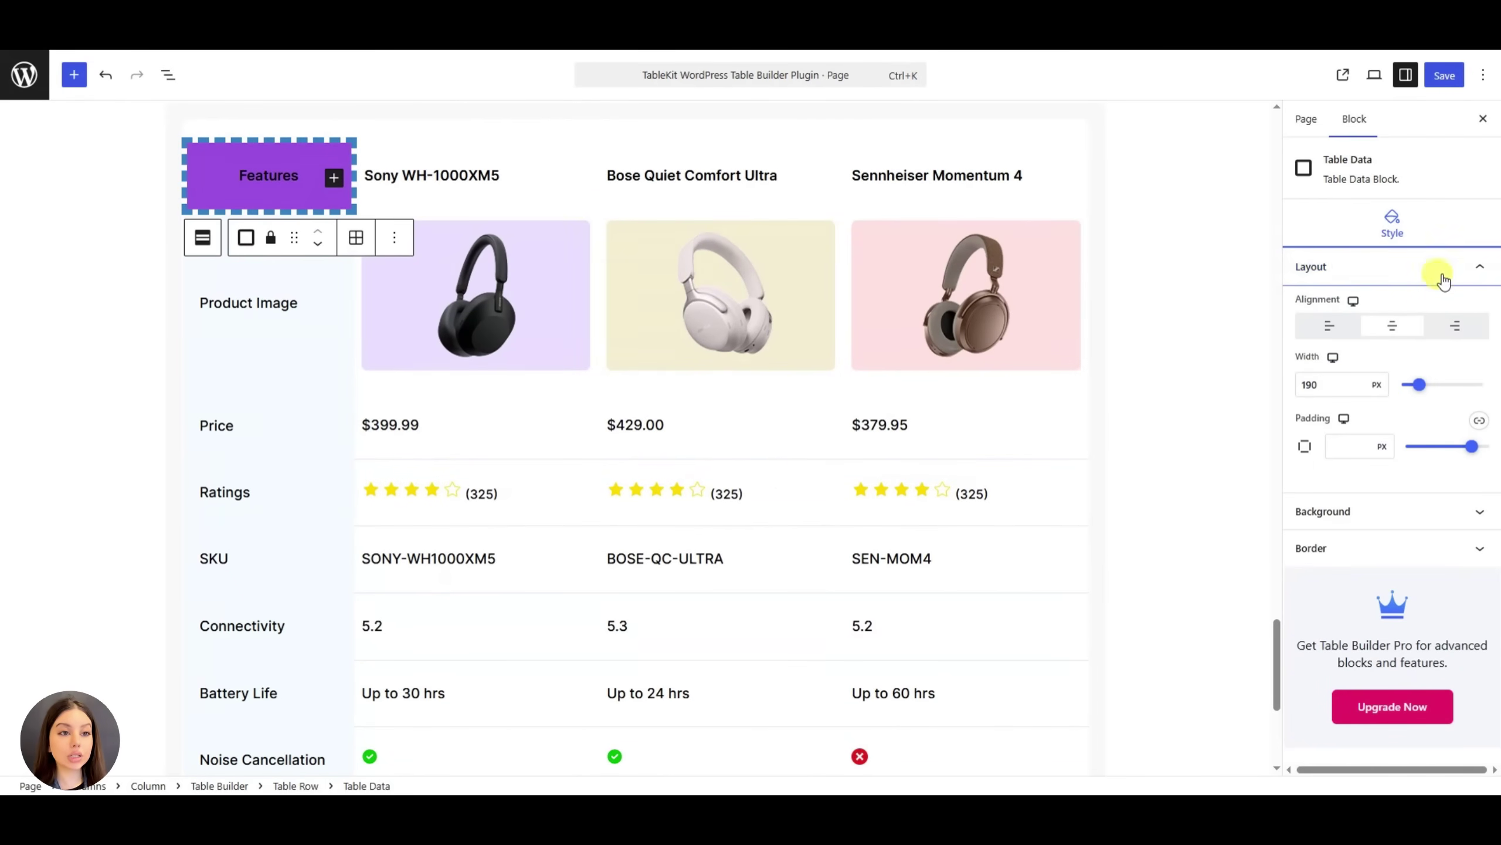
click(1430, 265)
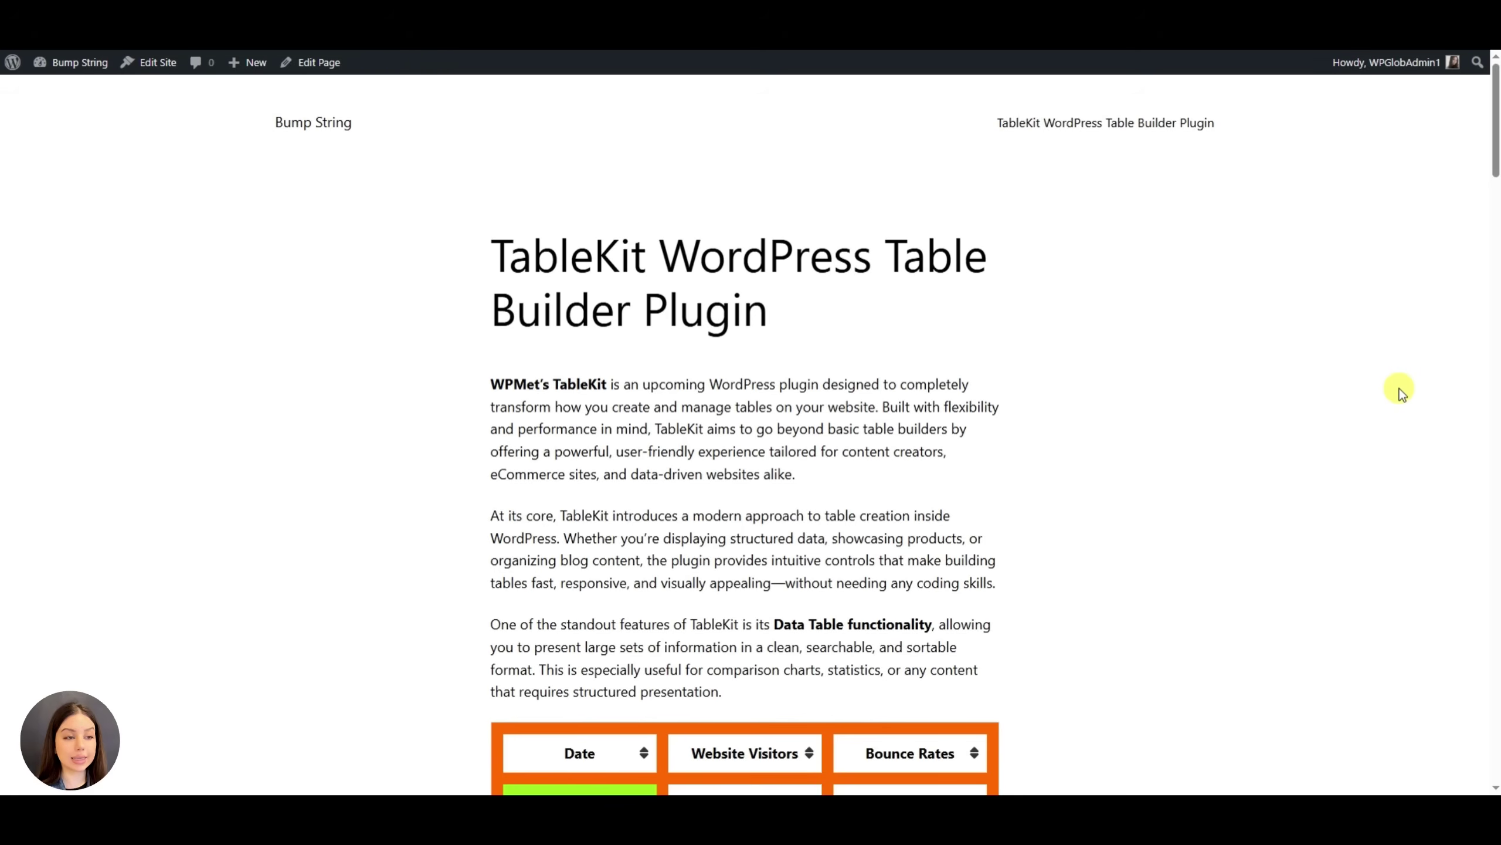
Examine the published page from the website visitors table down to the headphone comparison table, including the Features cell's styling and hover color
scroll(1402, 393, down, 3)
scroll(1402, 393, down, 6)
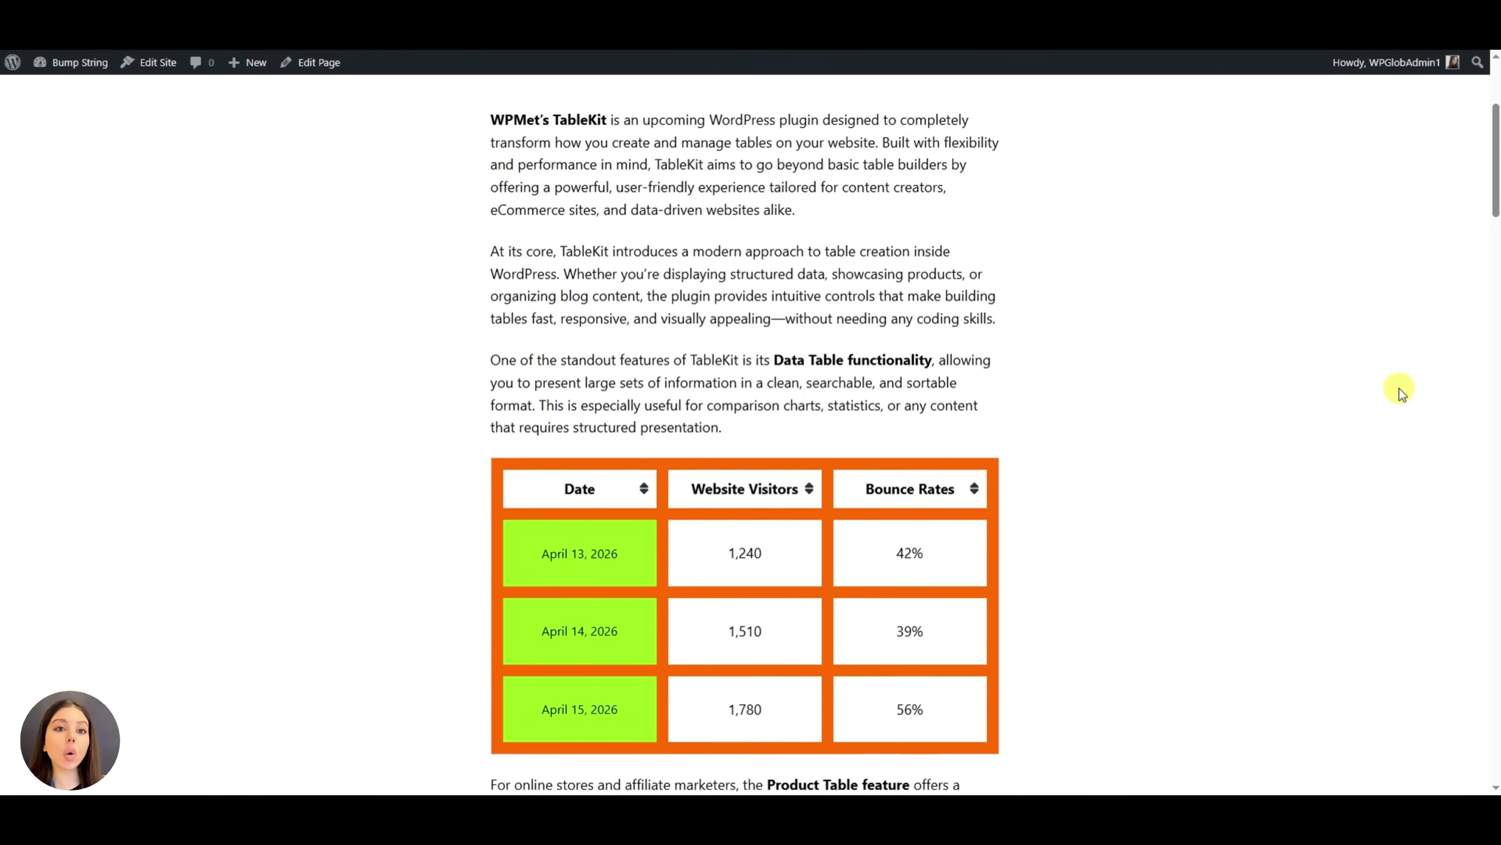
scroll(1402, 393, down, 13)
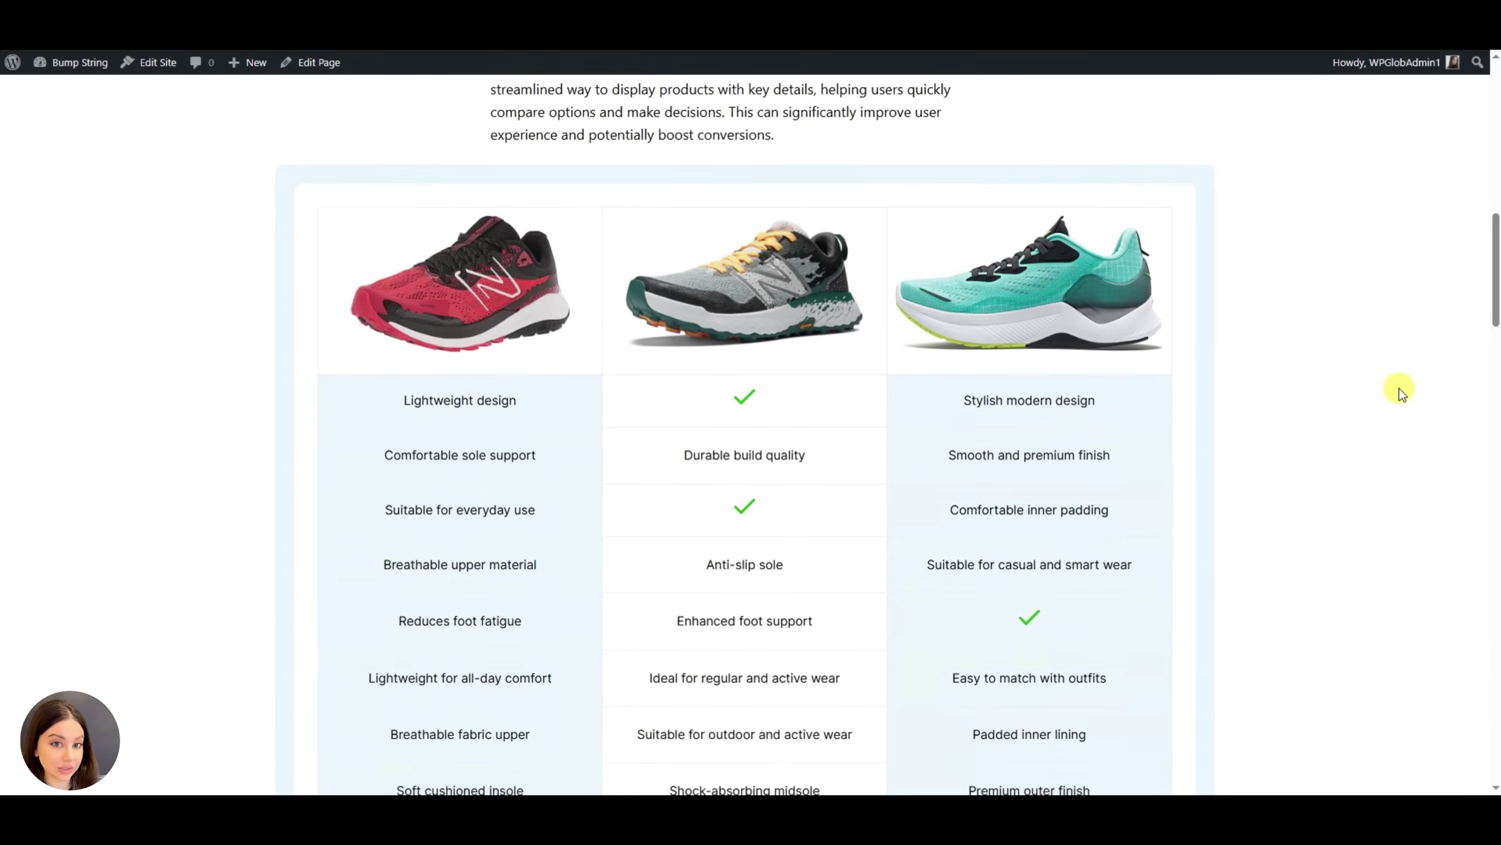
scroll(1402, 394, down, 5)
scroll(1403, 394, down, 8)
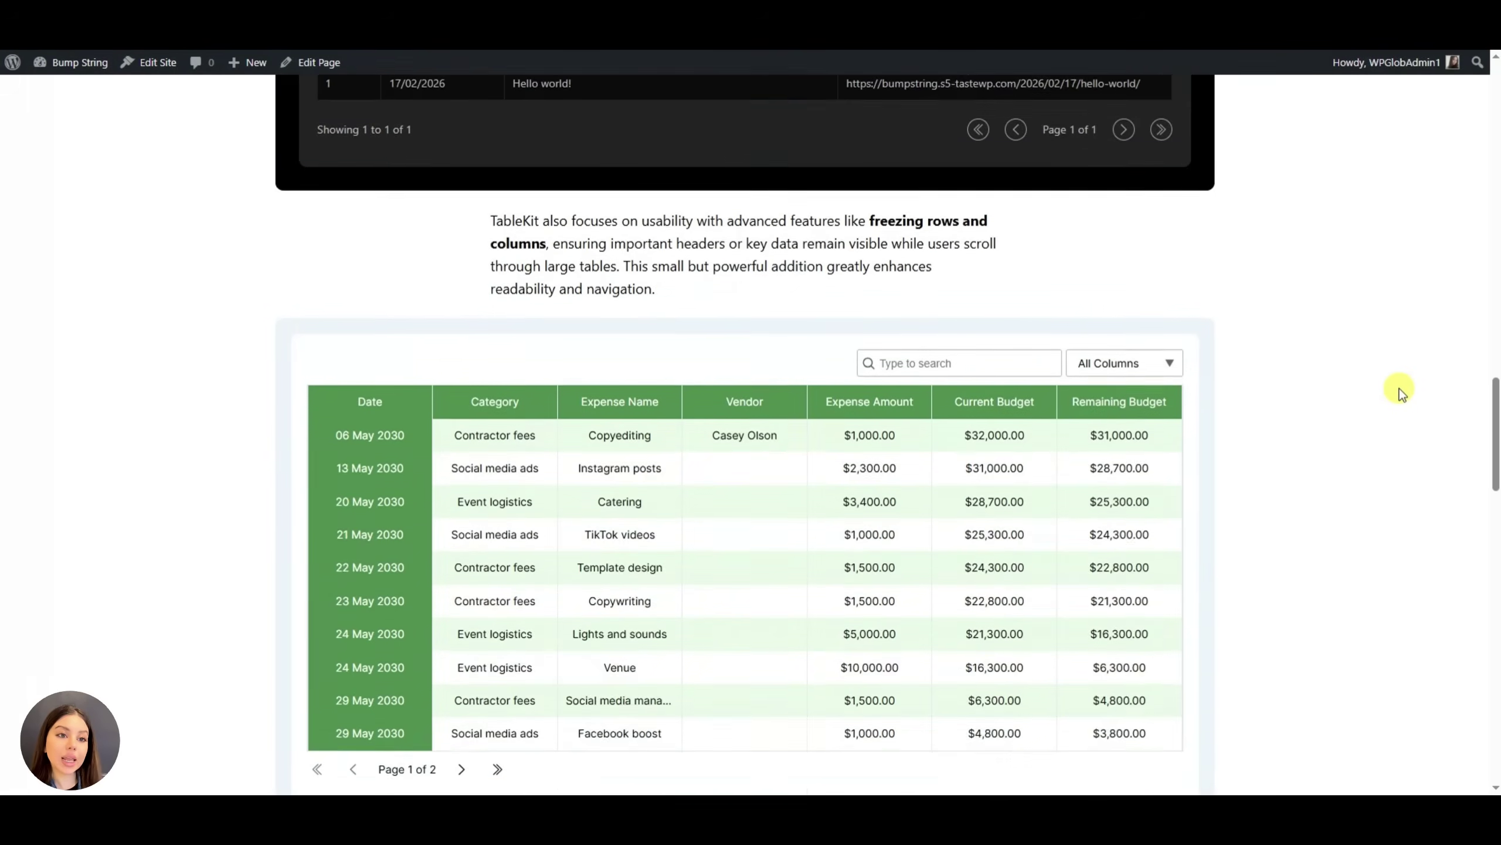
scroll(1402, 393, down, 9)
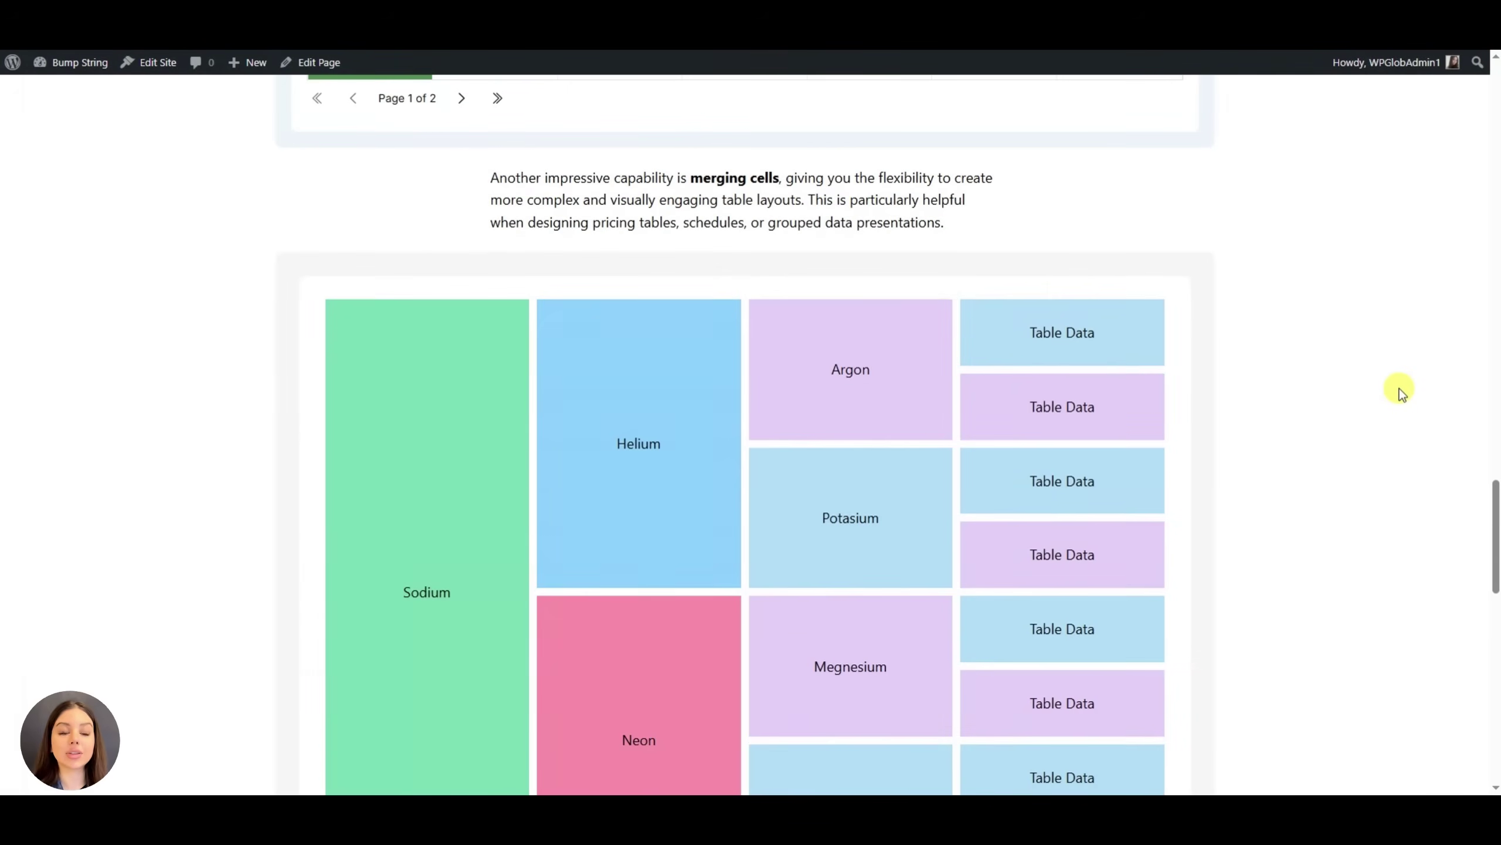
scroll(1402, 394, down, 18)
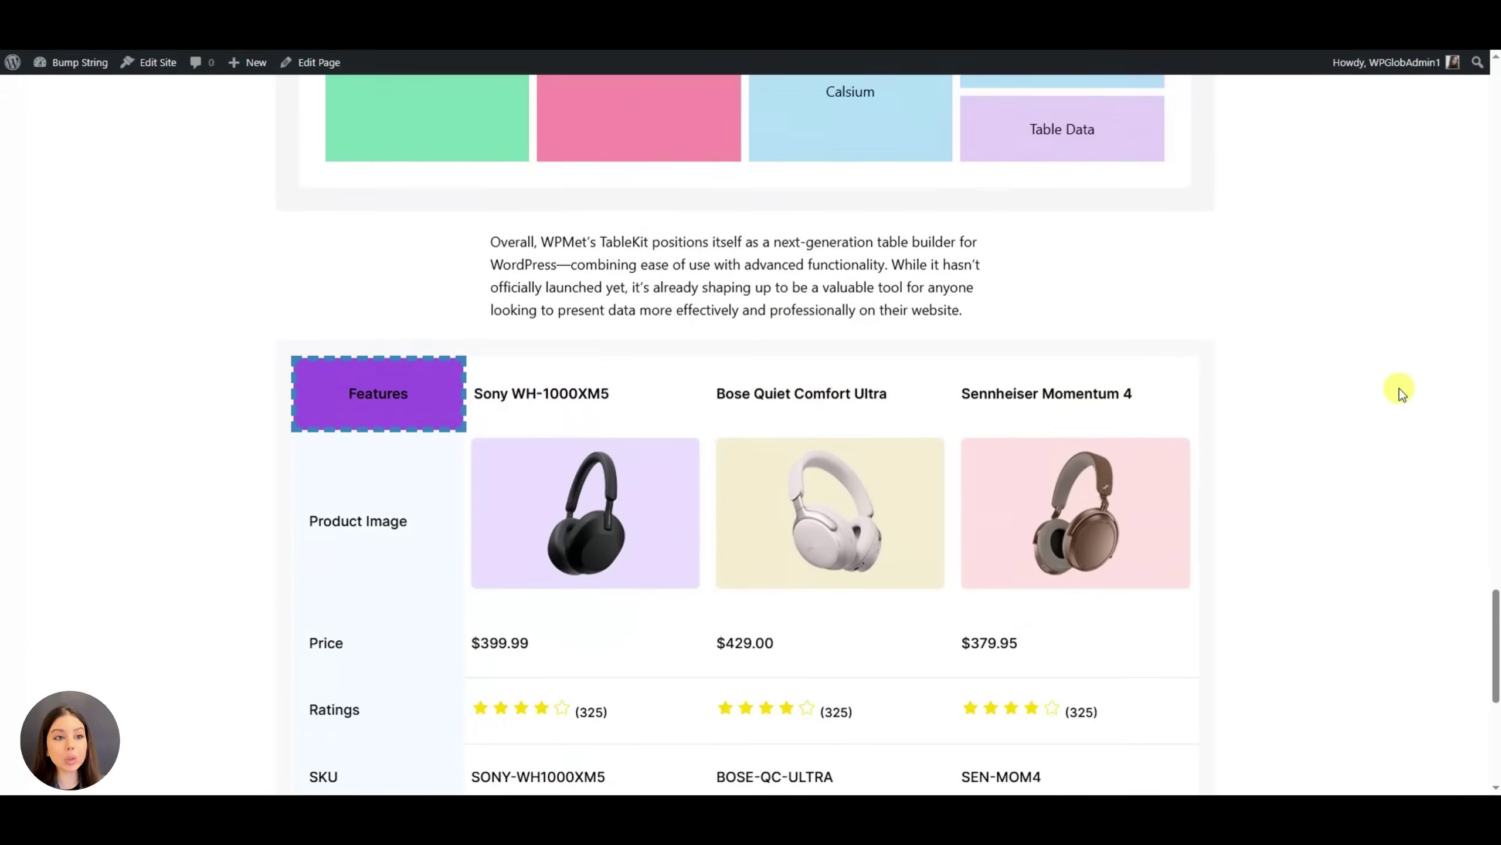
scroll(1403, 393, down, 1)
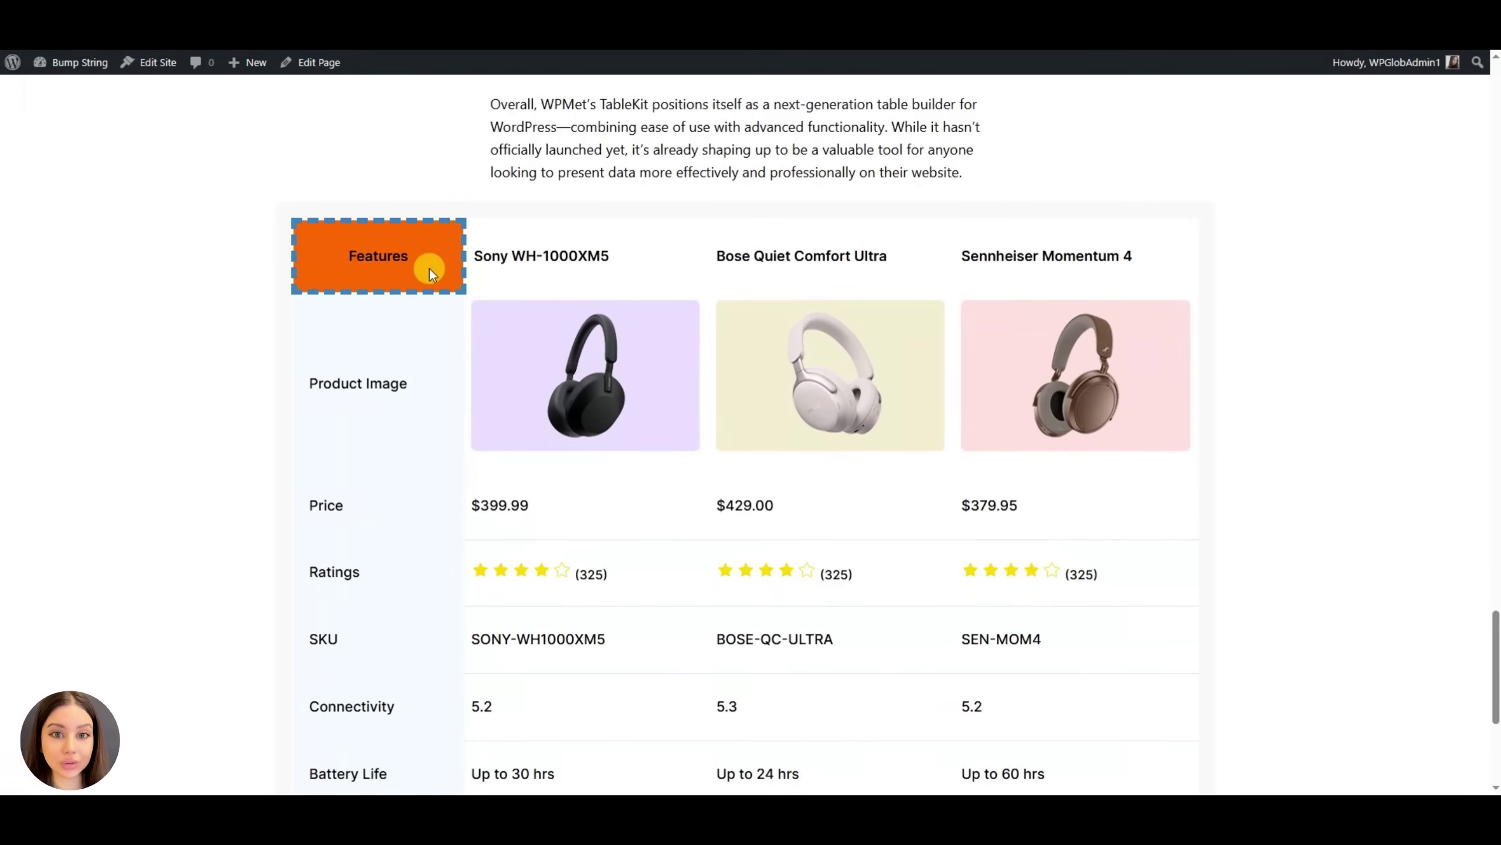
scroll(436, 268, down, 2)
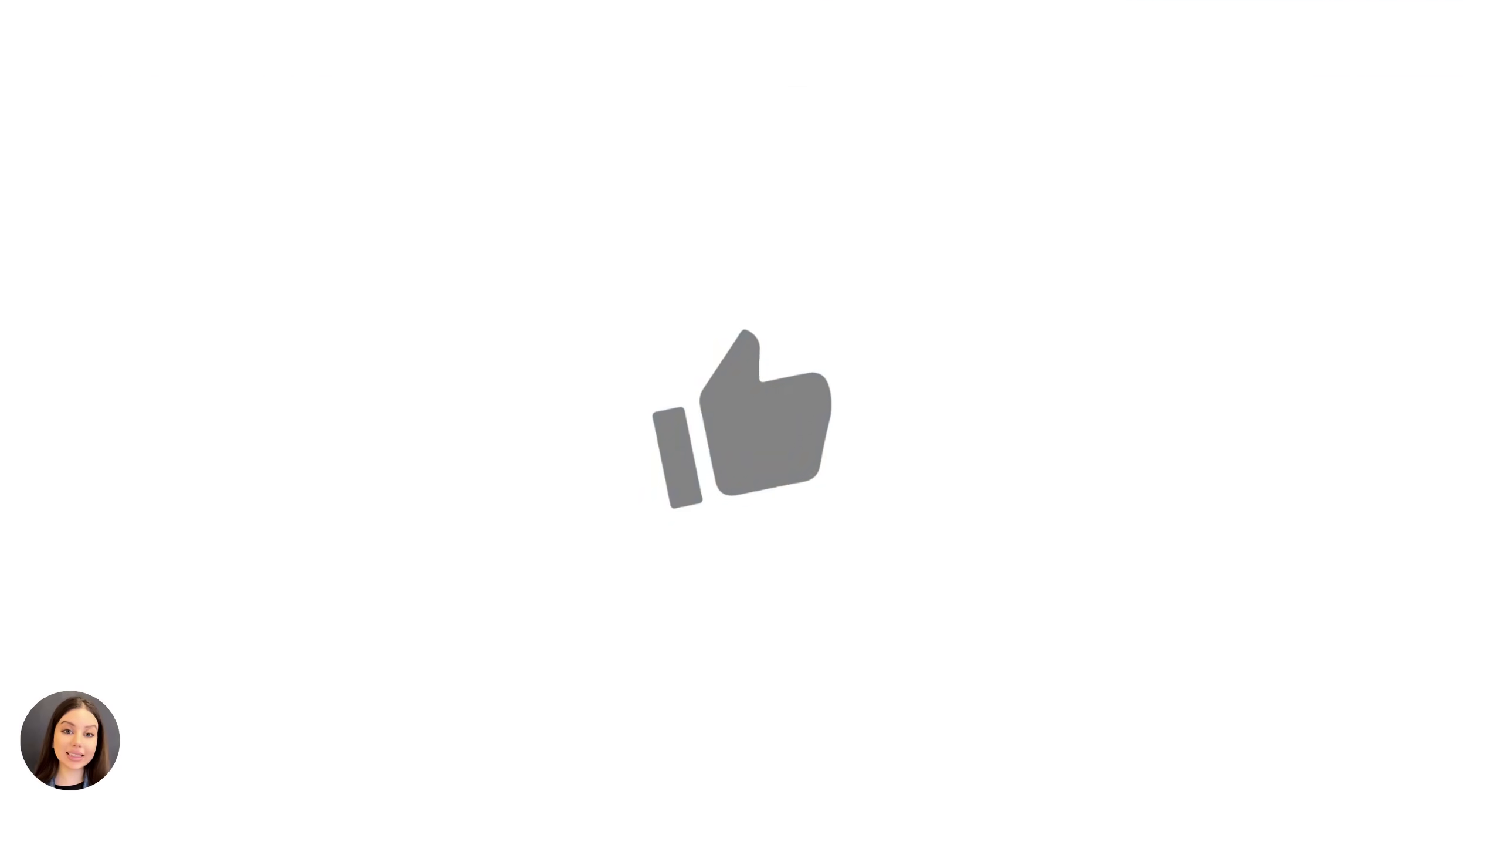